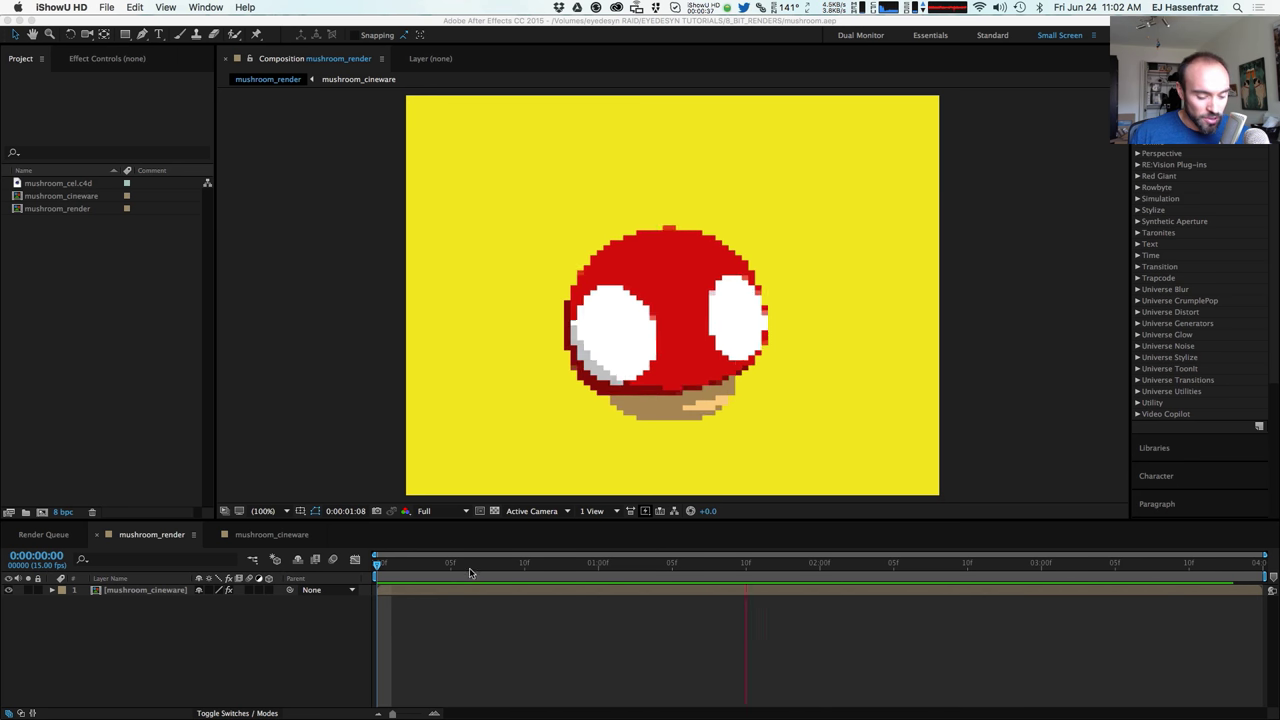
Step: Scrub the mushroom's rotation to its back at 0:00:01:08, then return to the start
click(566, 563)
drag(598, 563, 436, 580)
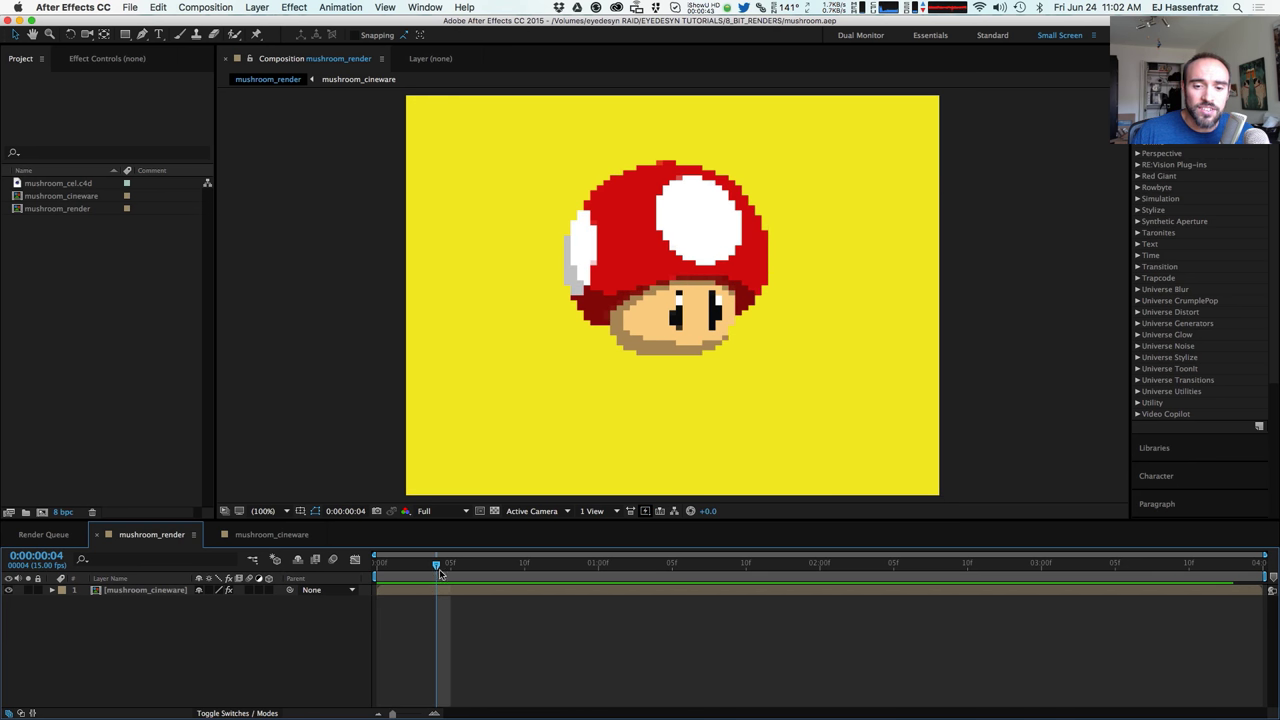
click(525, 566)
click(601, 572)
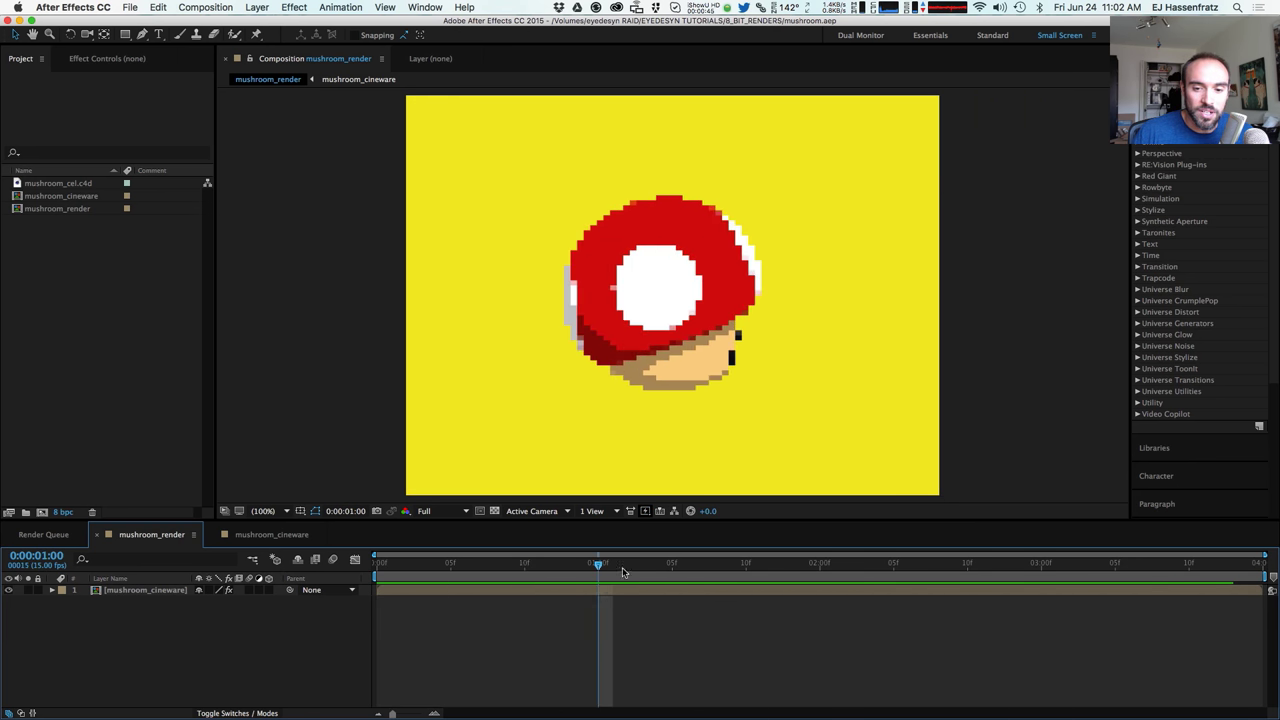
click(718, 572)
click(878, 568)
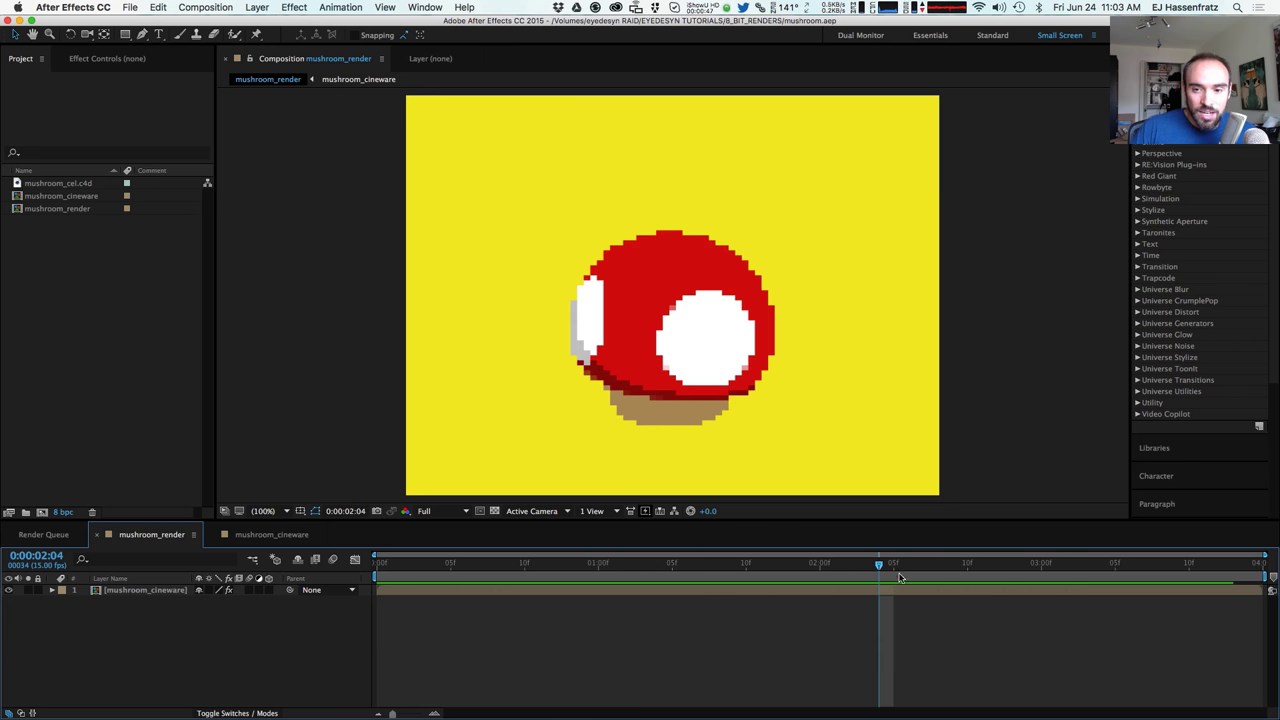
drag(988, 570, 378, 568)
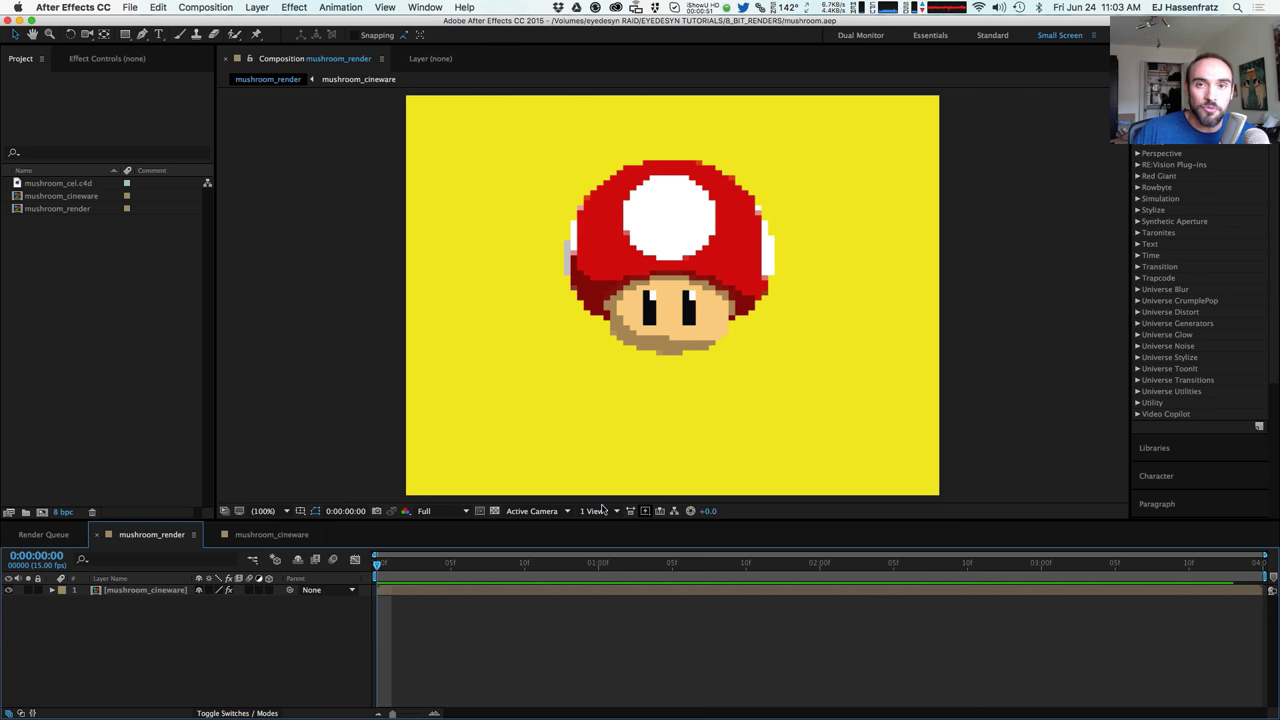
Step: Step through the rotation again to the side view at 0:00:03:04 and front at 0:00:03:11
click(456, 567)
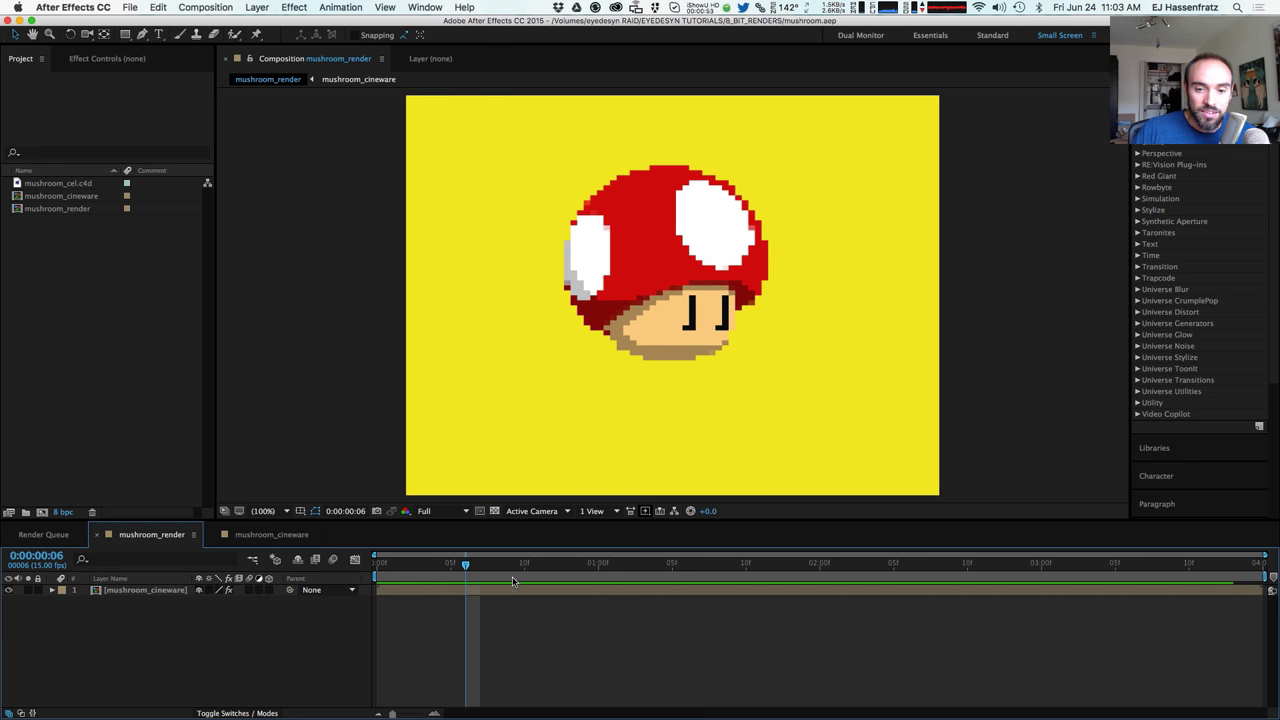
click(556, 568)
click(716, 567)
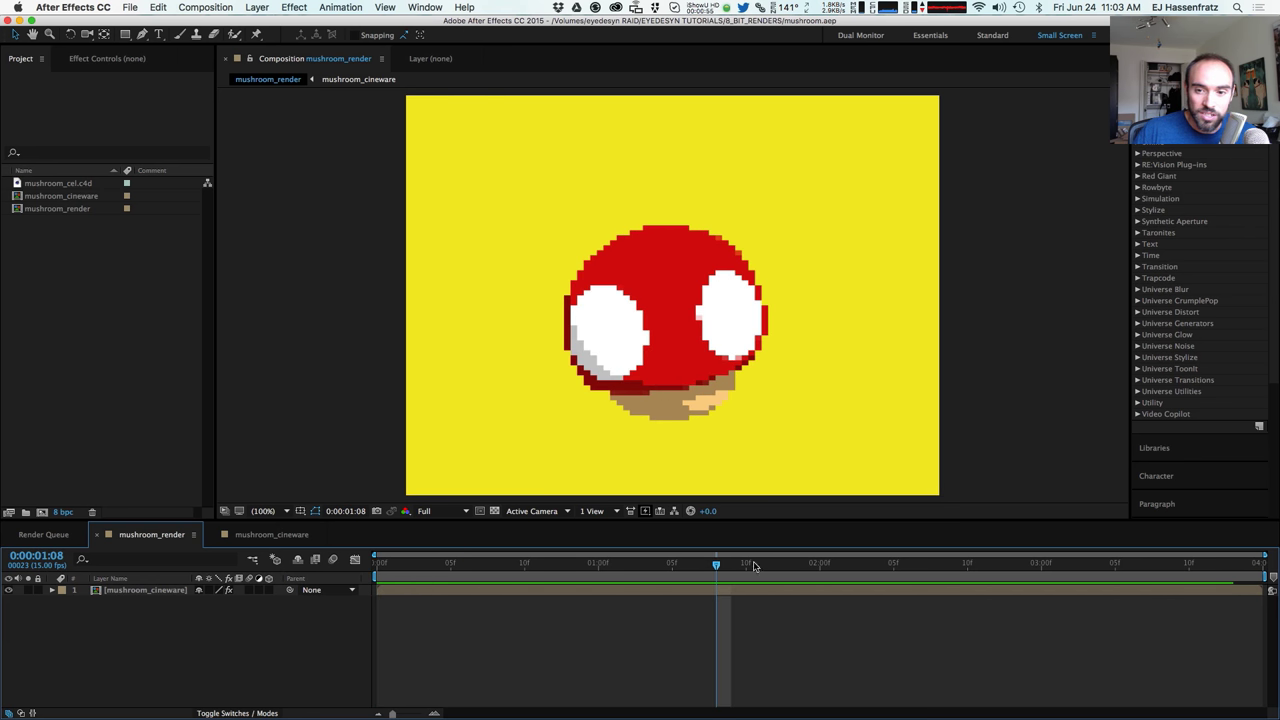
click(850, 567)
click(968, 568)
click(1100, 568)
click(1204, 568)
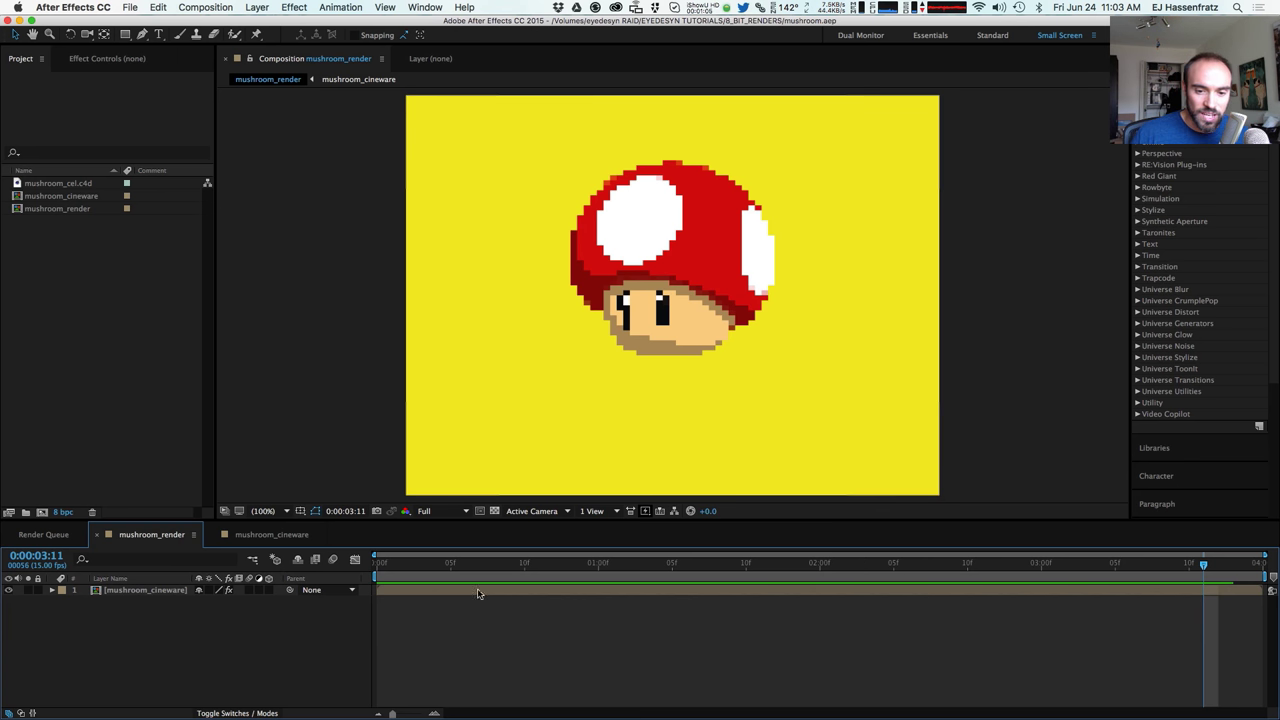
drag(514, 566, 382, 571)
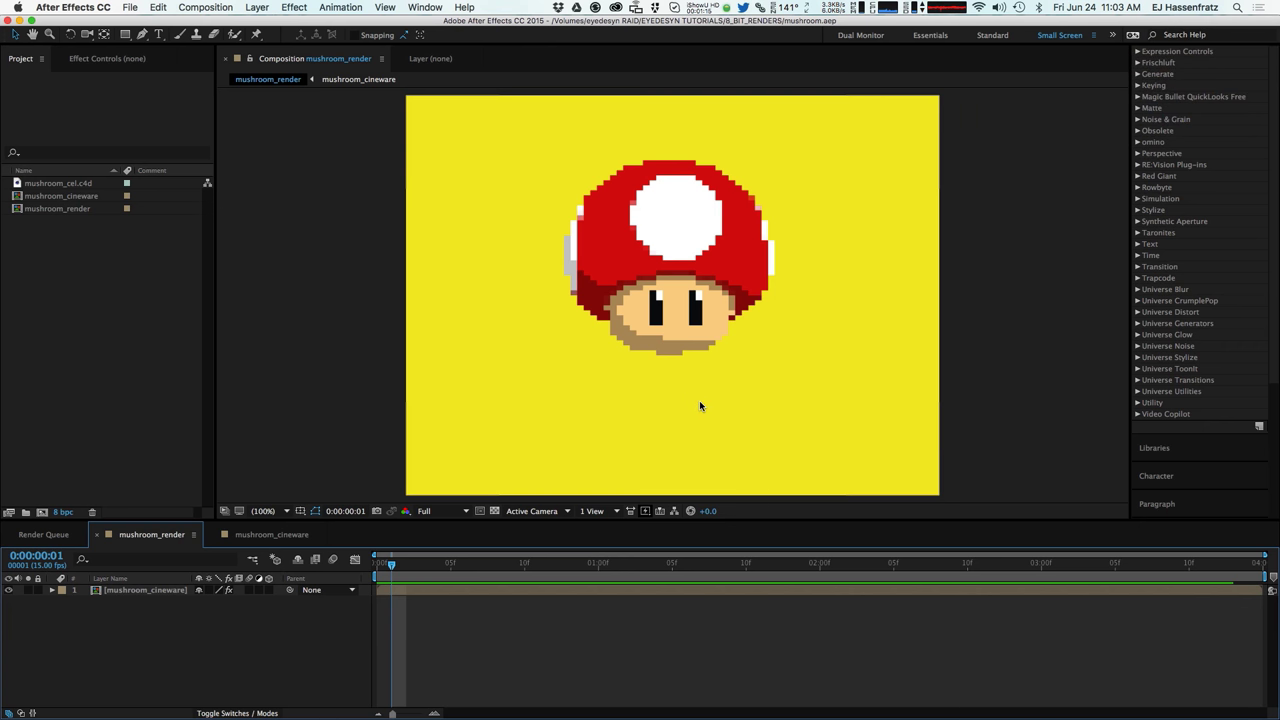
Step: Create a new MAXON CINEMA 4D file and save it over Untitled.c4d on the Desktop
click(371, 420)
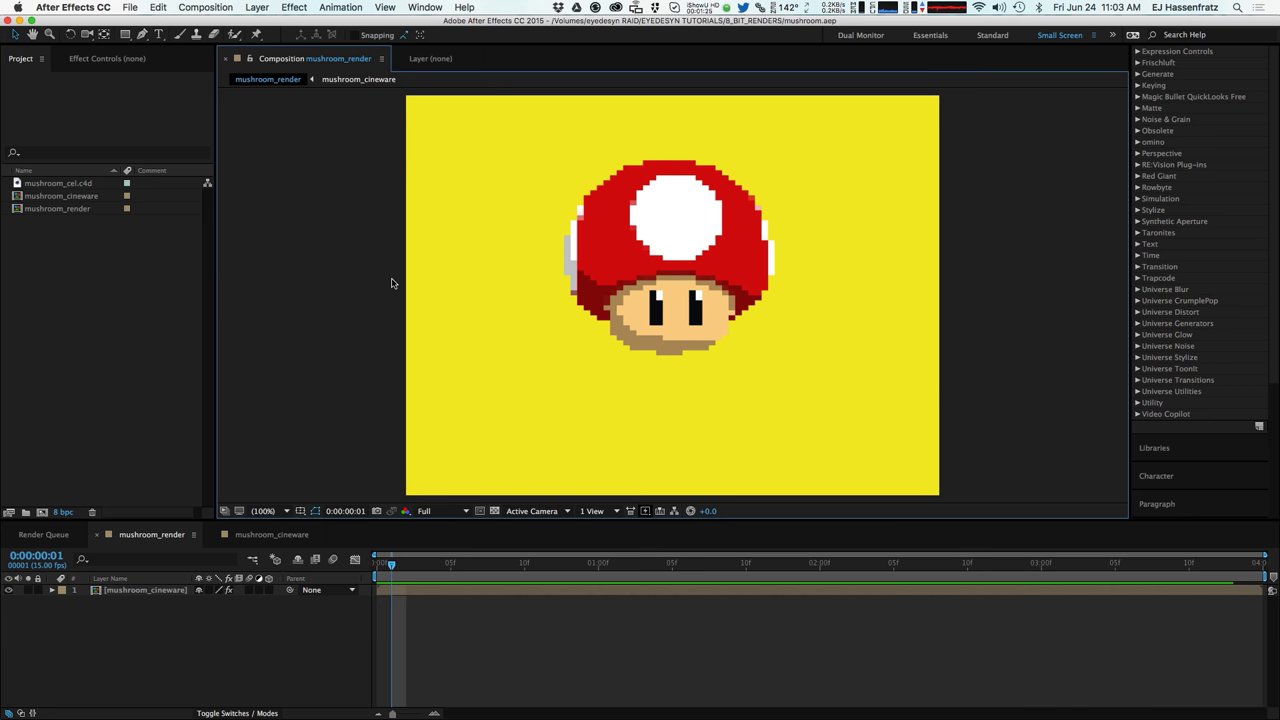
click(131, 8)
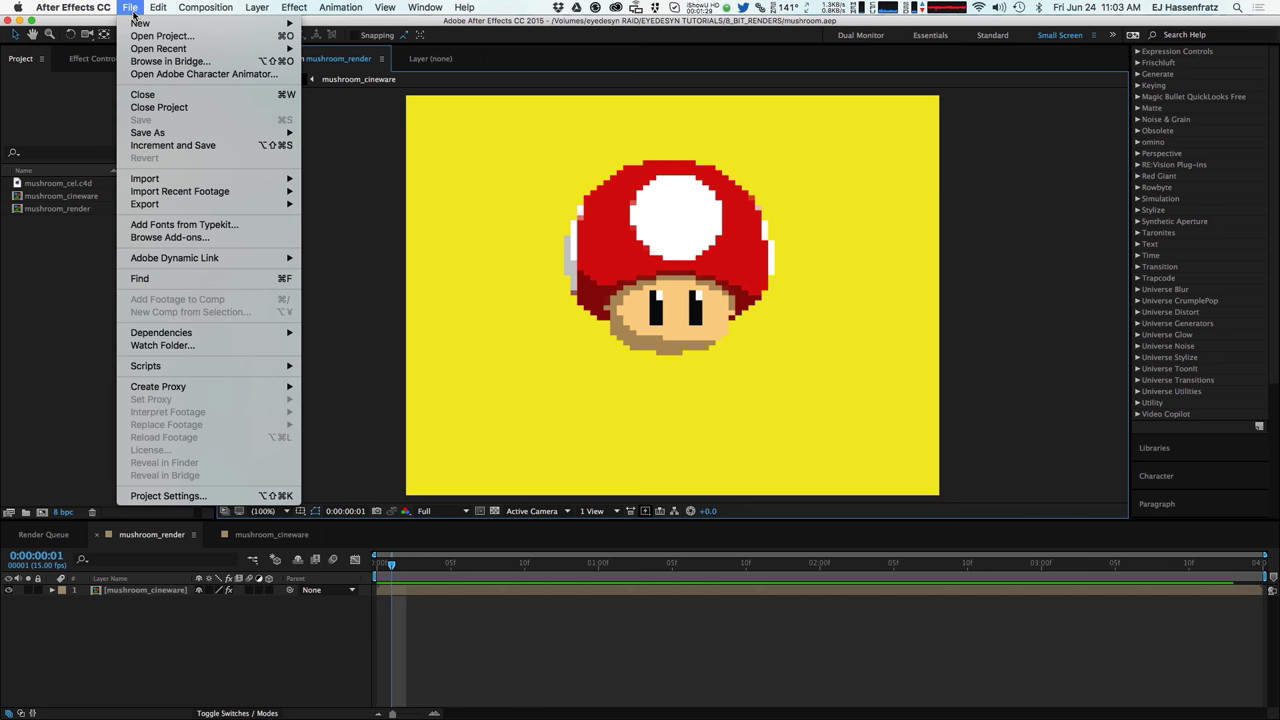
click(375, 72)
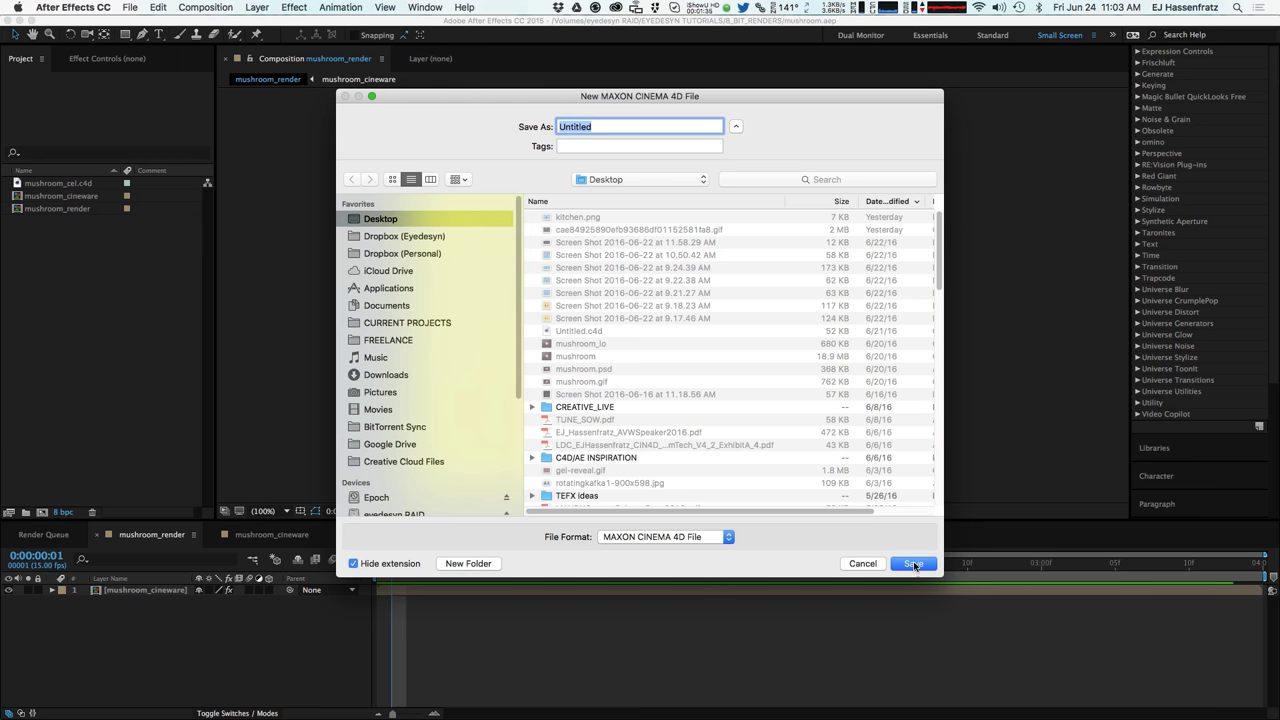
click(914, 565)
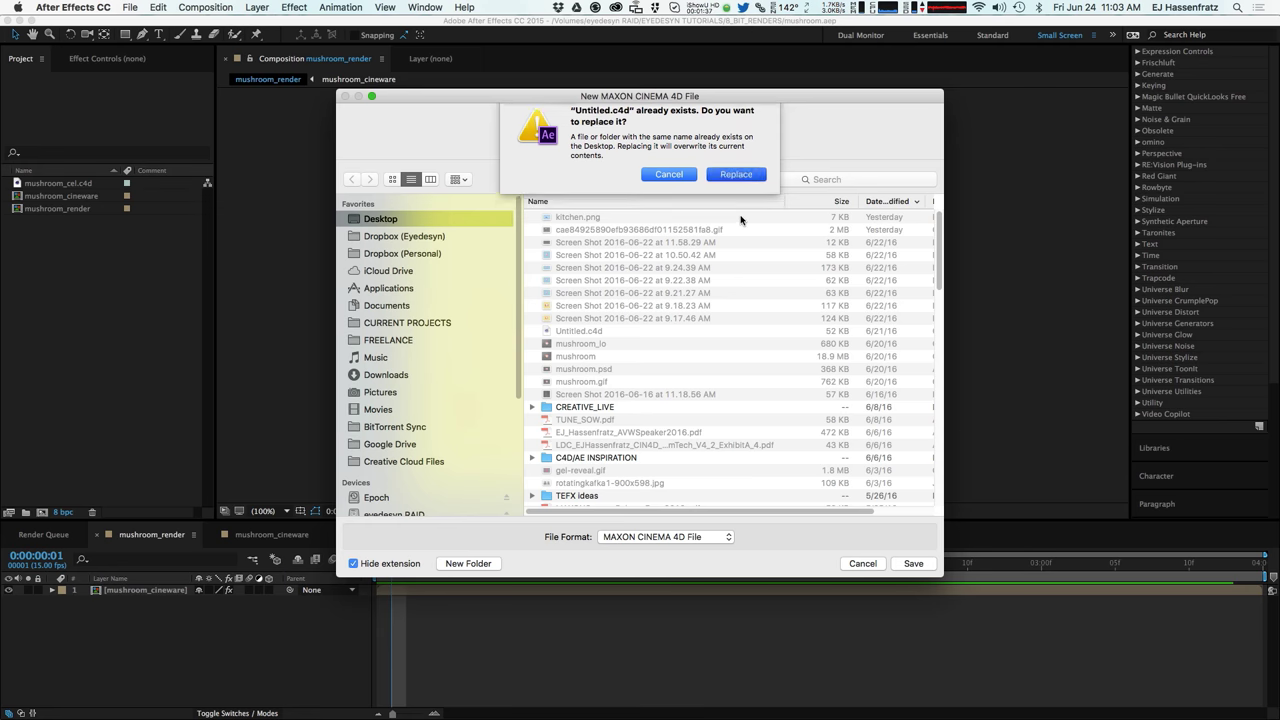
click(737, 180)
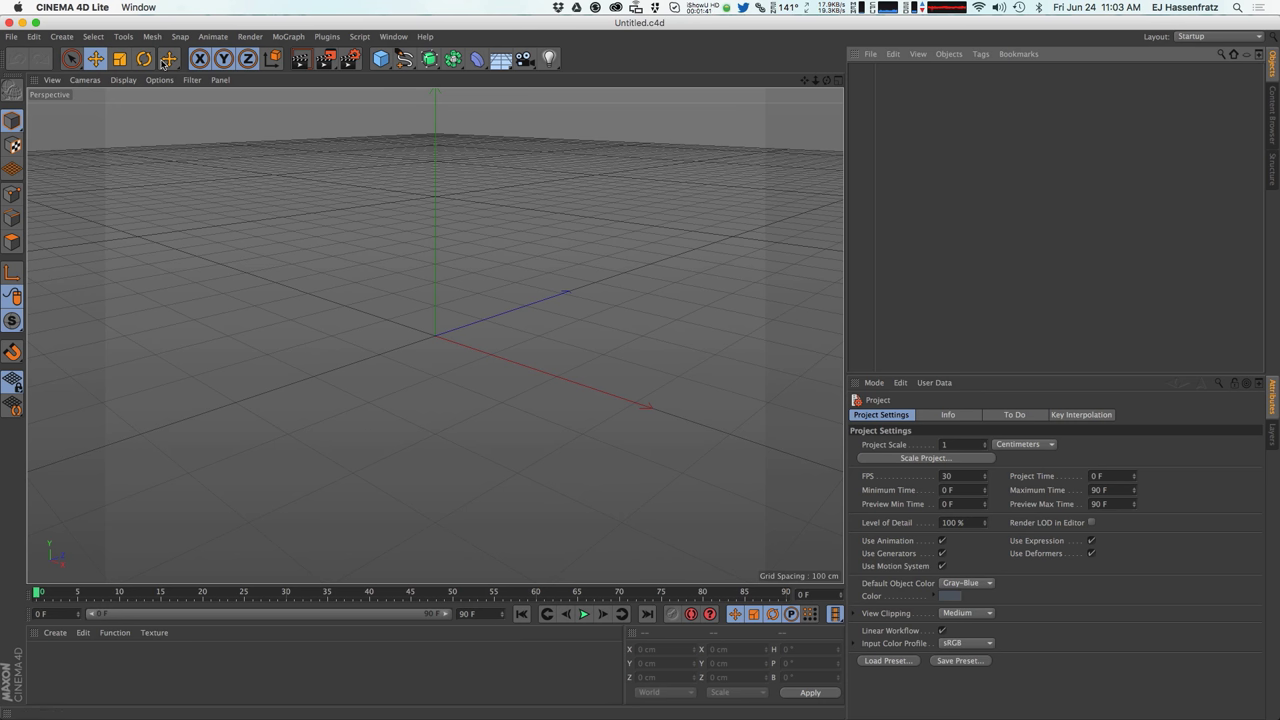
Step: Switch to mushroom_cel.c4d, play and stop the animation, rewind to frame 0, and draw an interactive render region
click(393, 36)
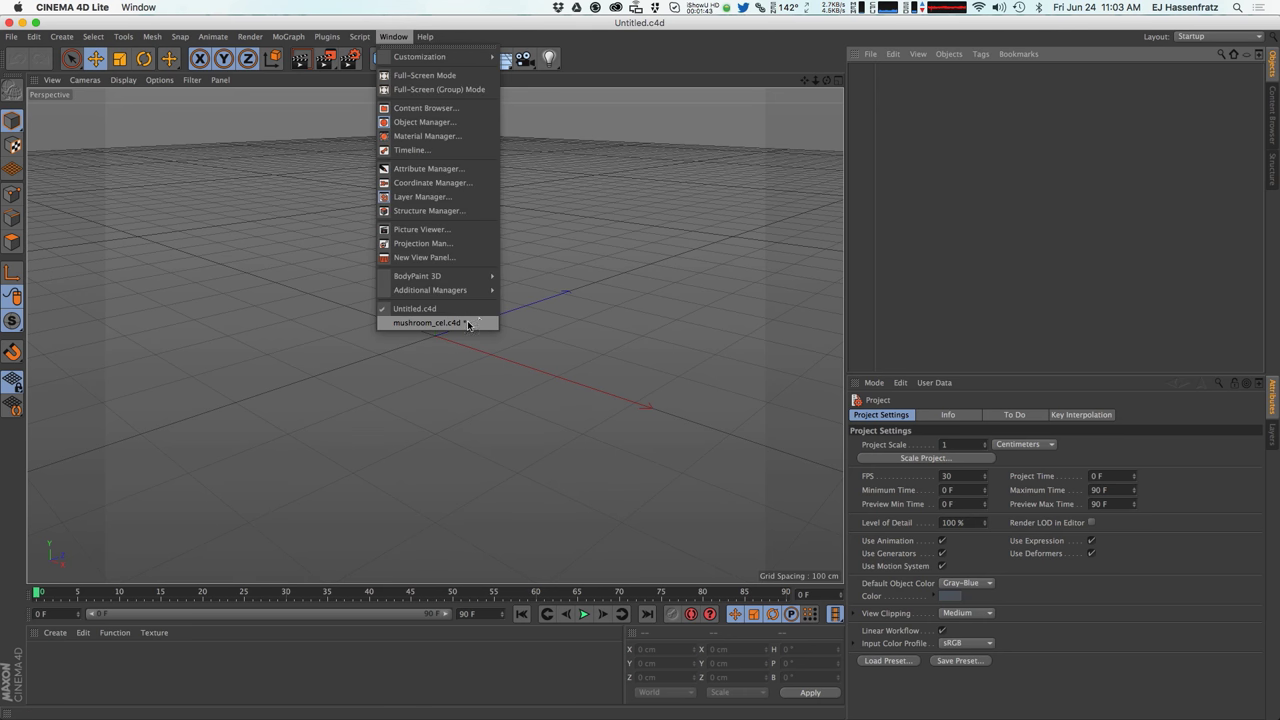
click(472, 323)
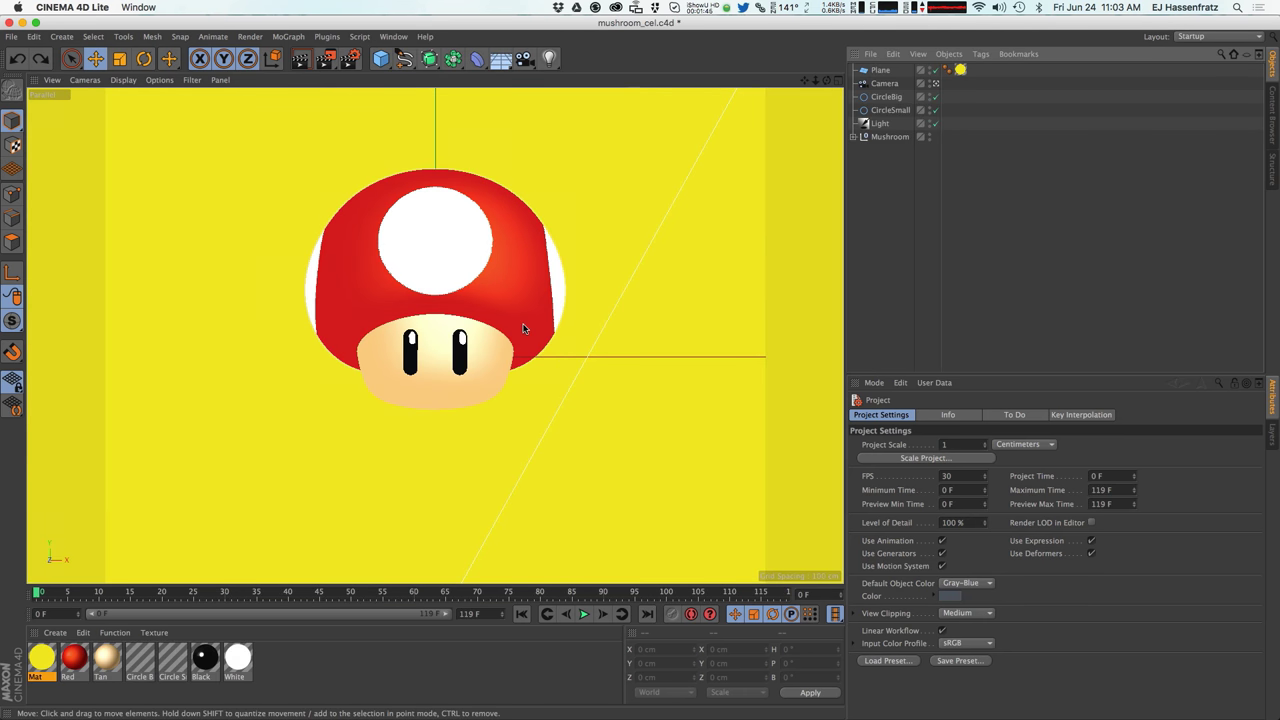
key(F8)
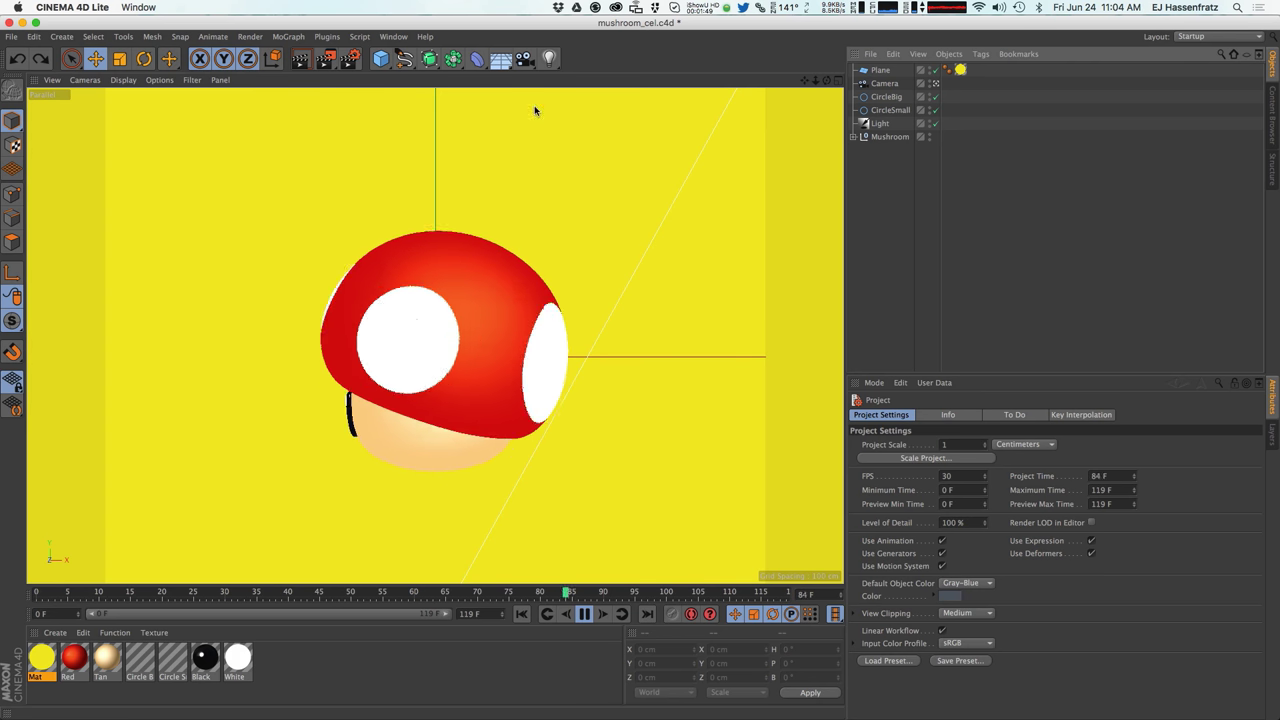
click(586, 614)
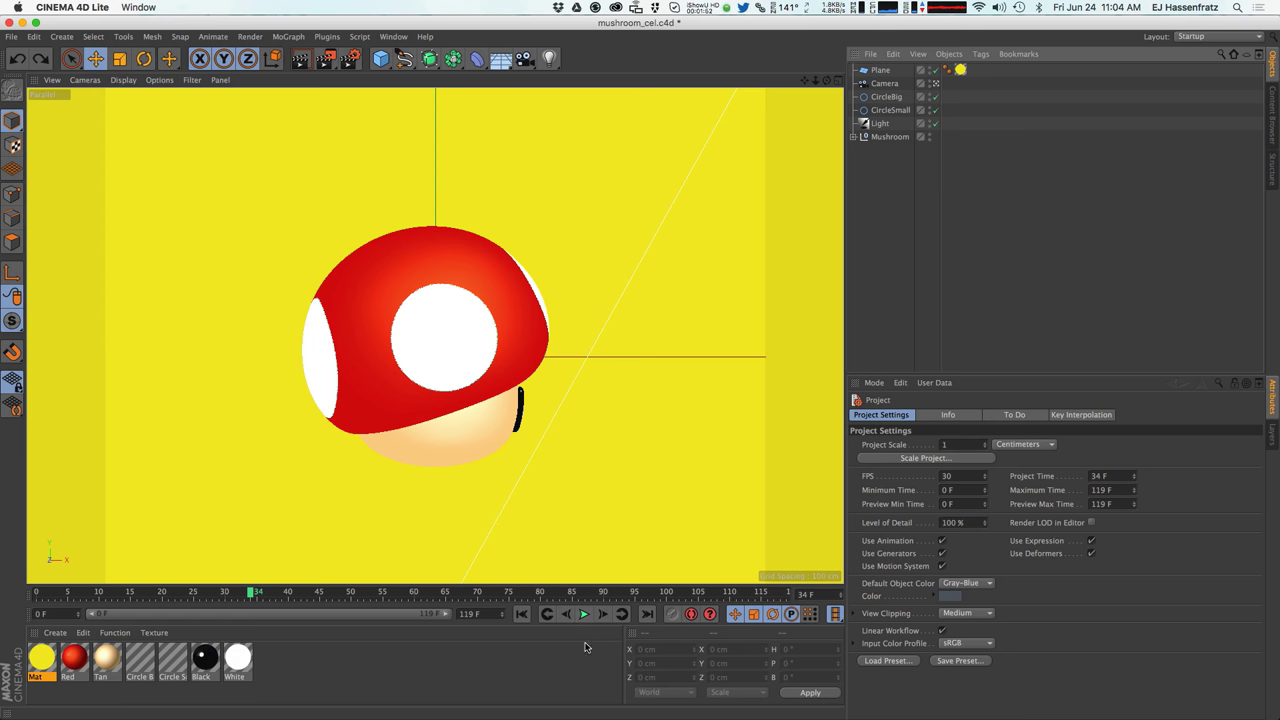
click(521, 614)
drag(326, 58, 405, 196)
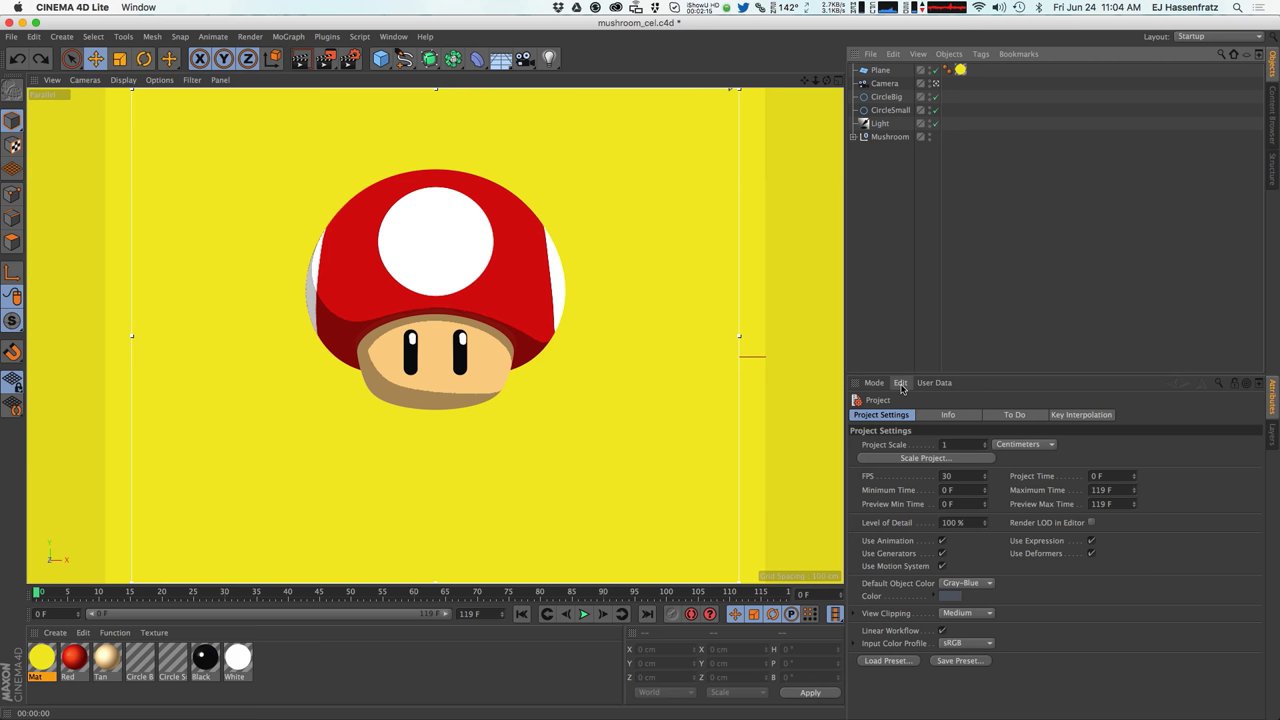
Step: In Render Settings, restore the output width to 800 pixels, keeping 800 x 600
click(350, 58)
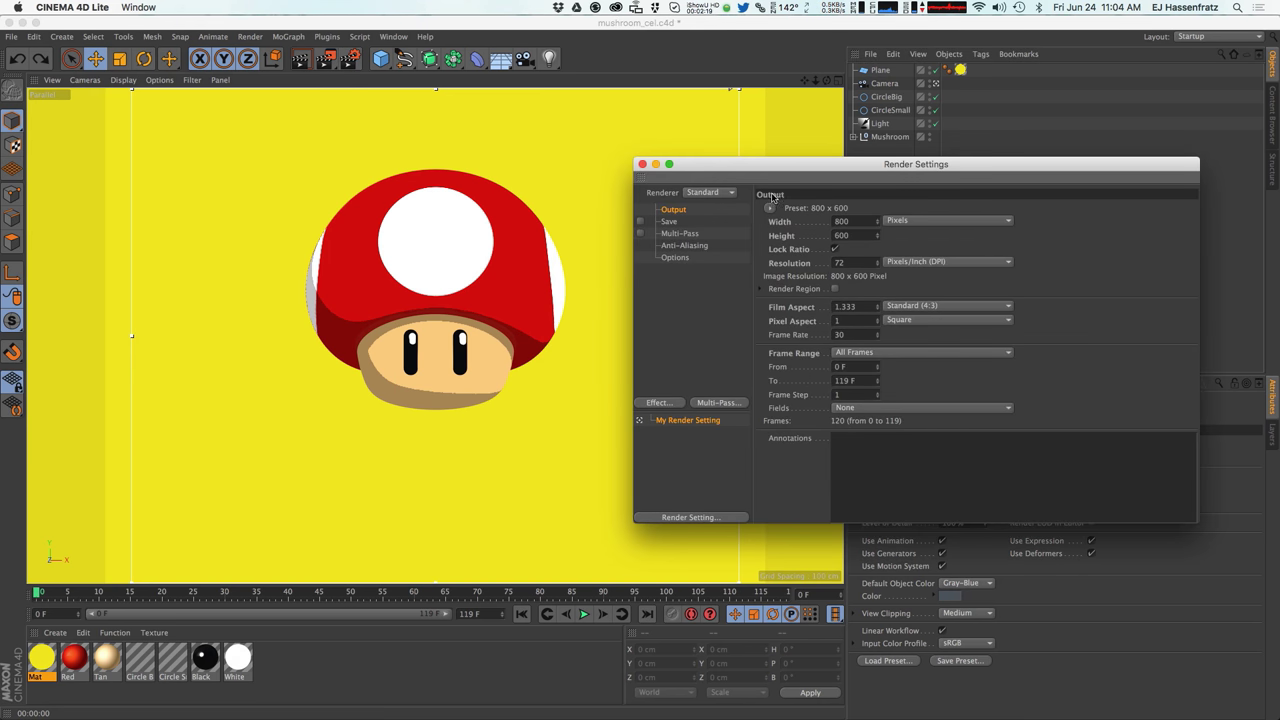
drag(750, 168, 796, 152)
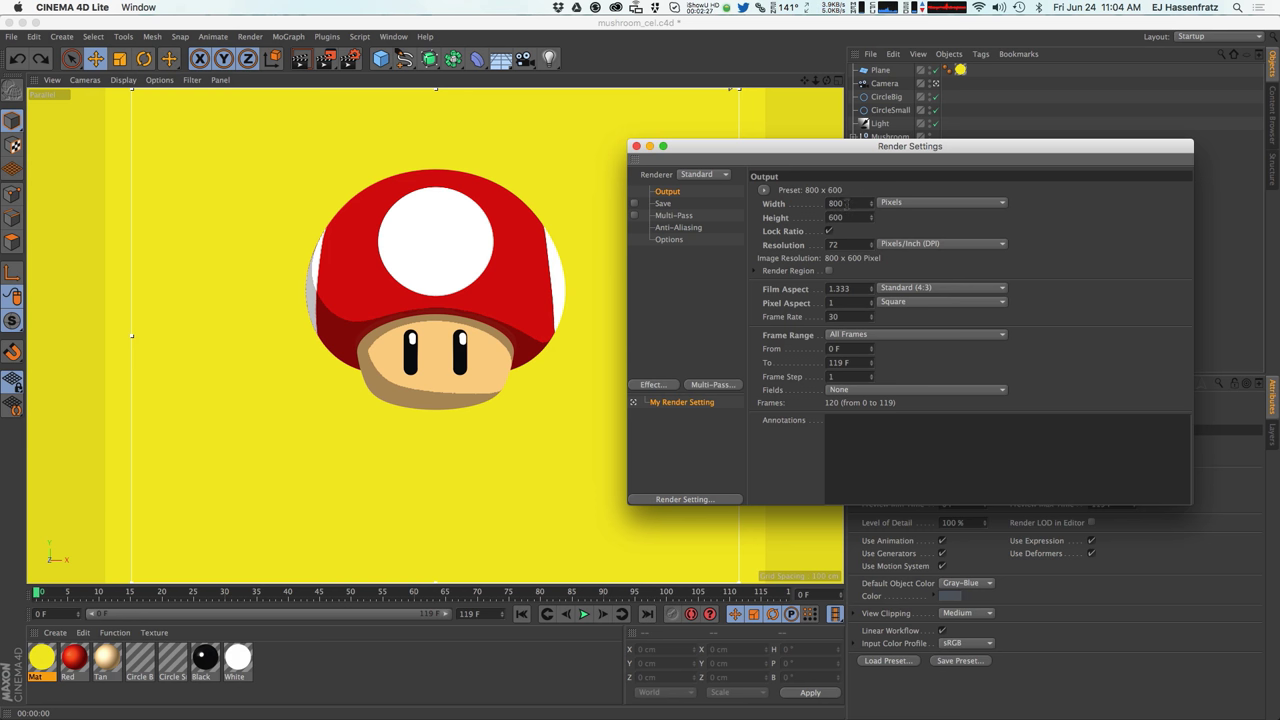
drag(872, 204, 876, 203)
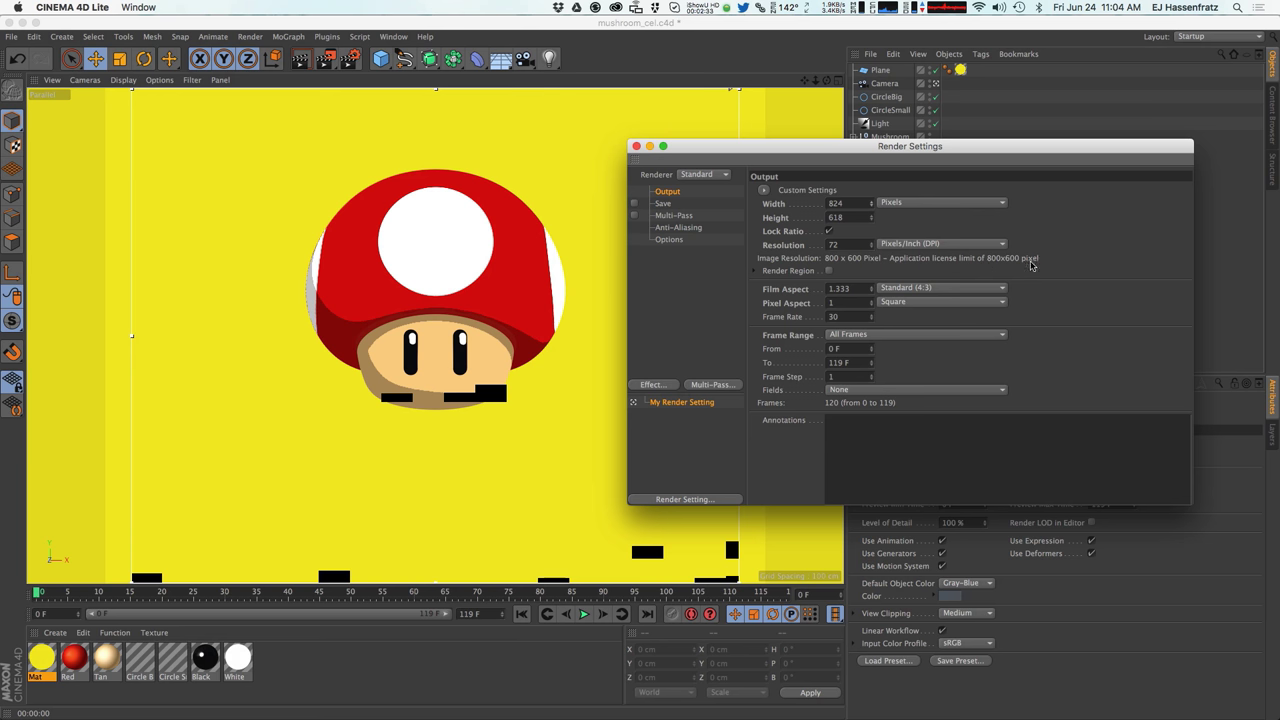
click(850, 203)
text(800)
key(Return)
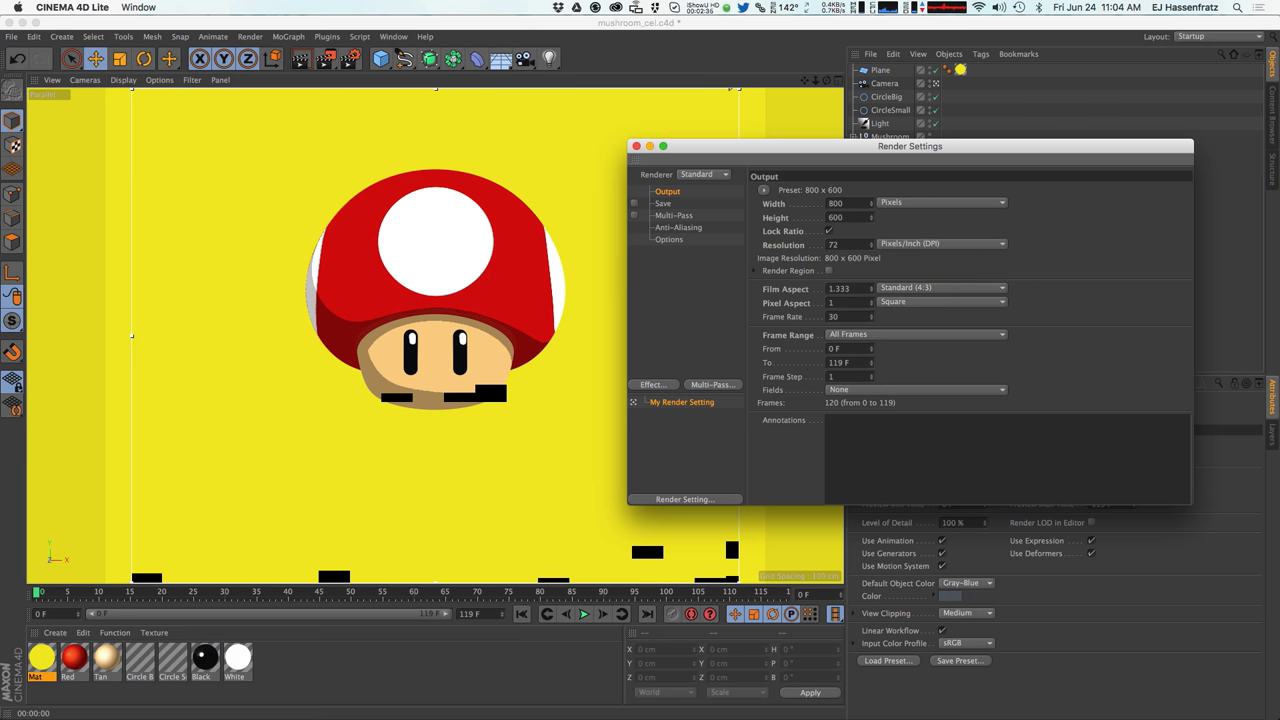
drag(953, 146, 966, 149)
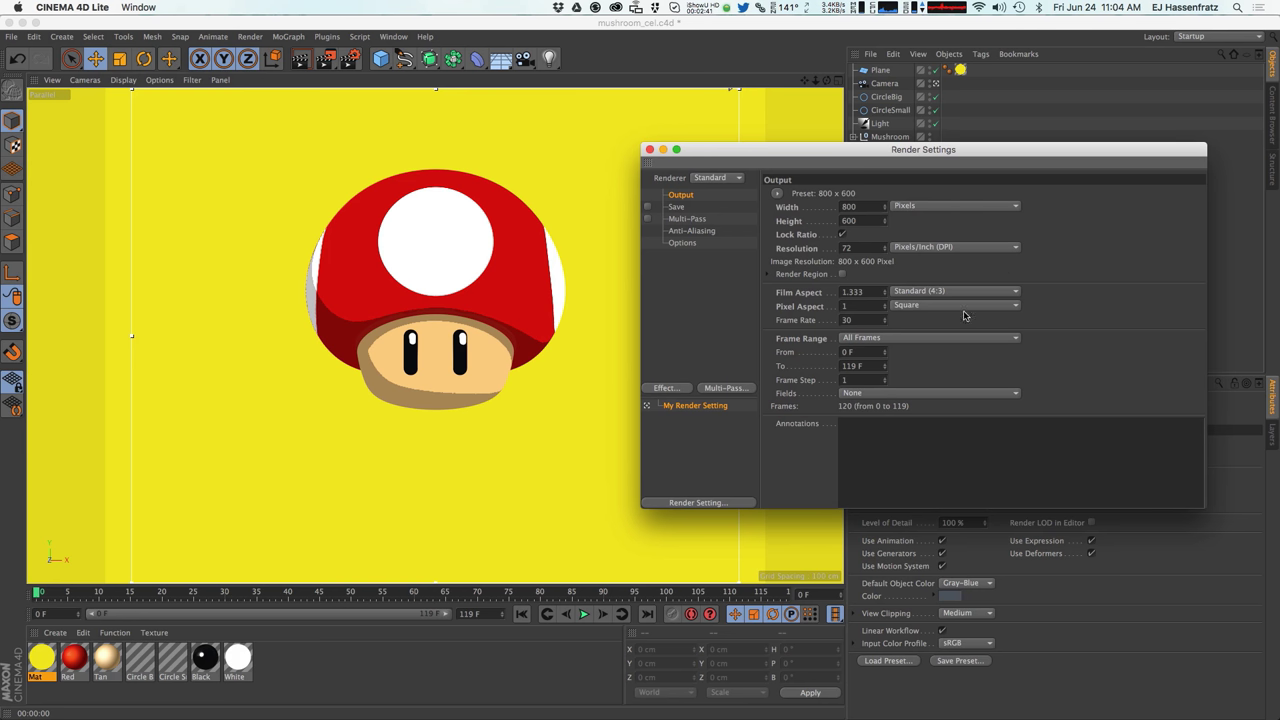
Step: On the Anti-Aliasing page, change Anti-Aliasing from Geometry to None
click(706, 234)
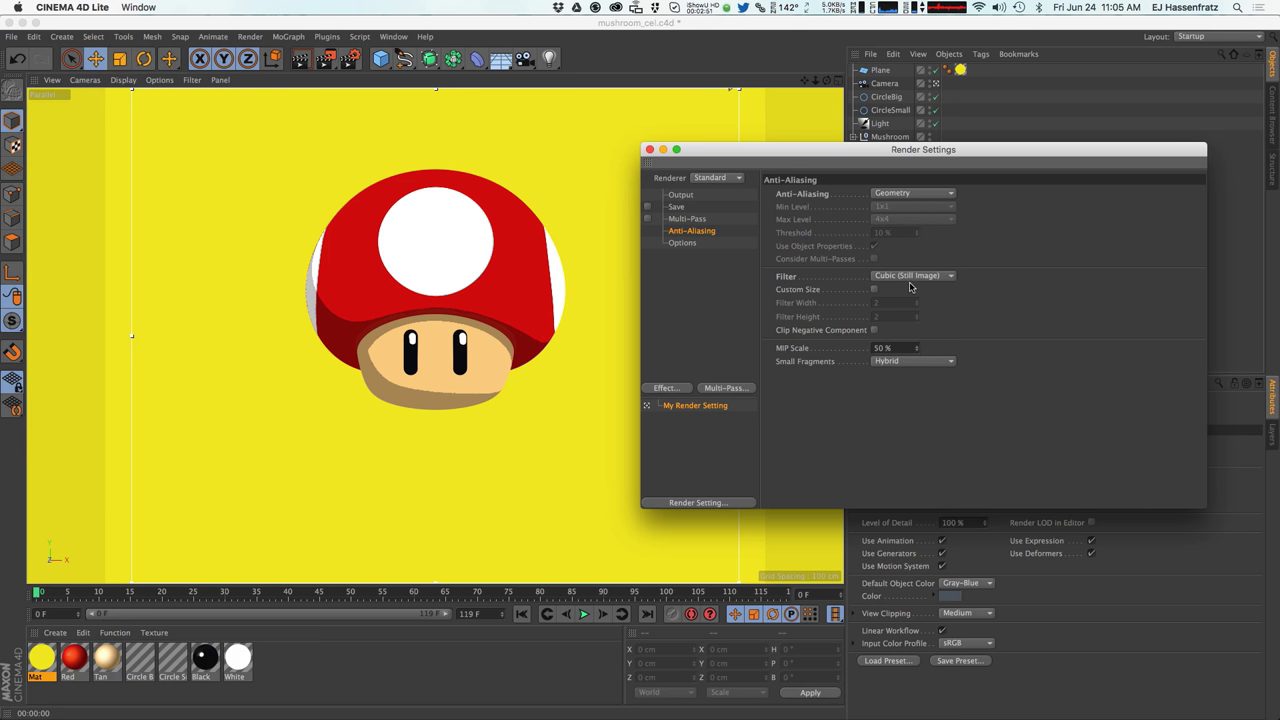
click(901, 194)
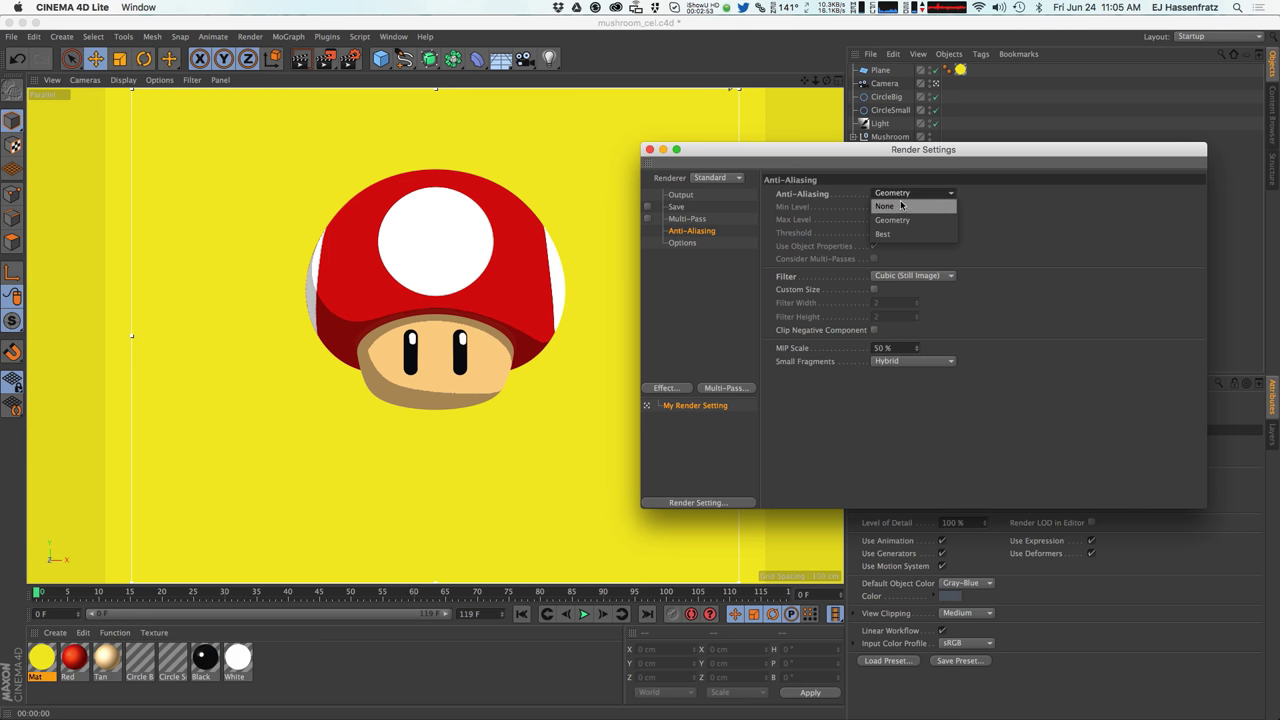
click(901, 207)
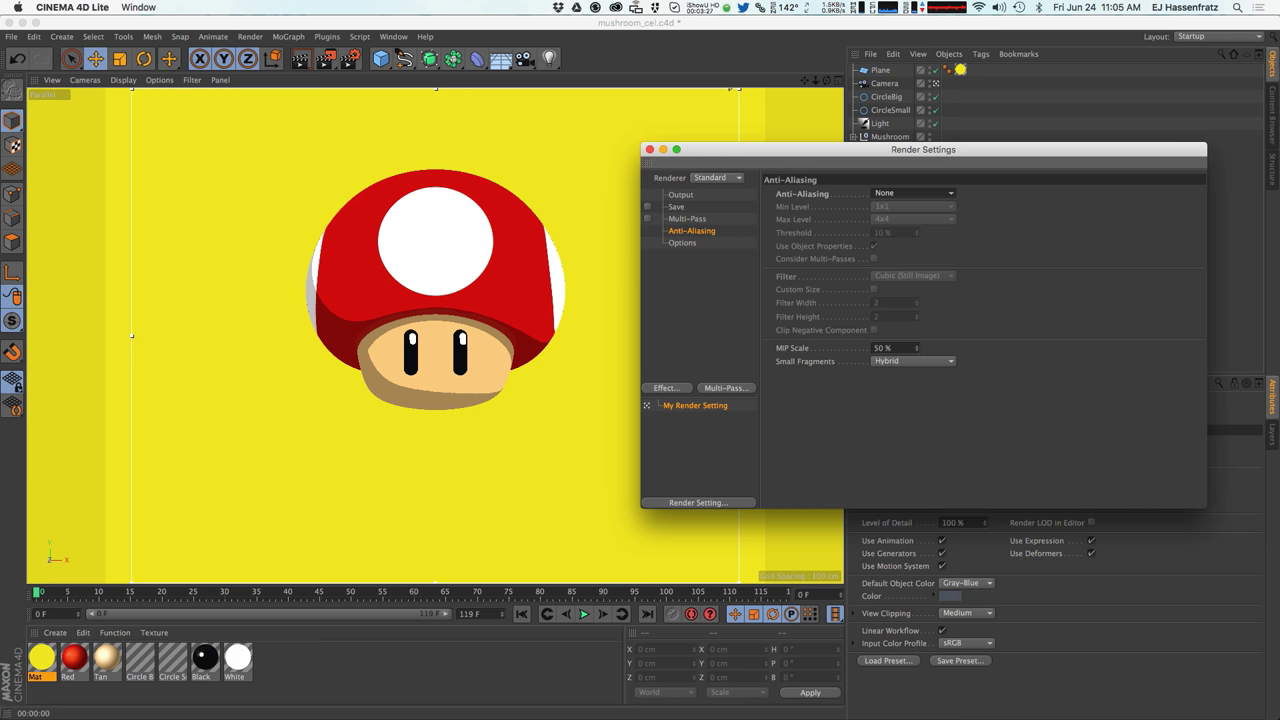
Step: Back in After Effects, delete the unused Untitled.c4d from the project
key(super+Tab)
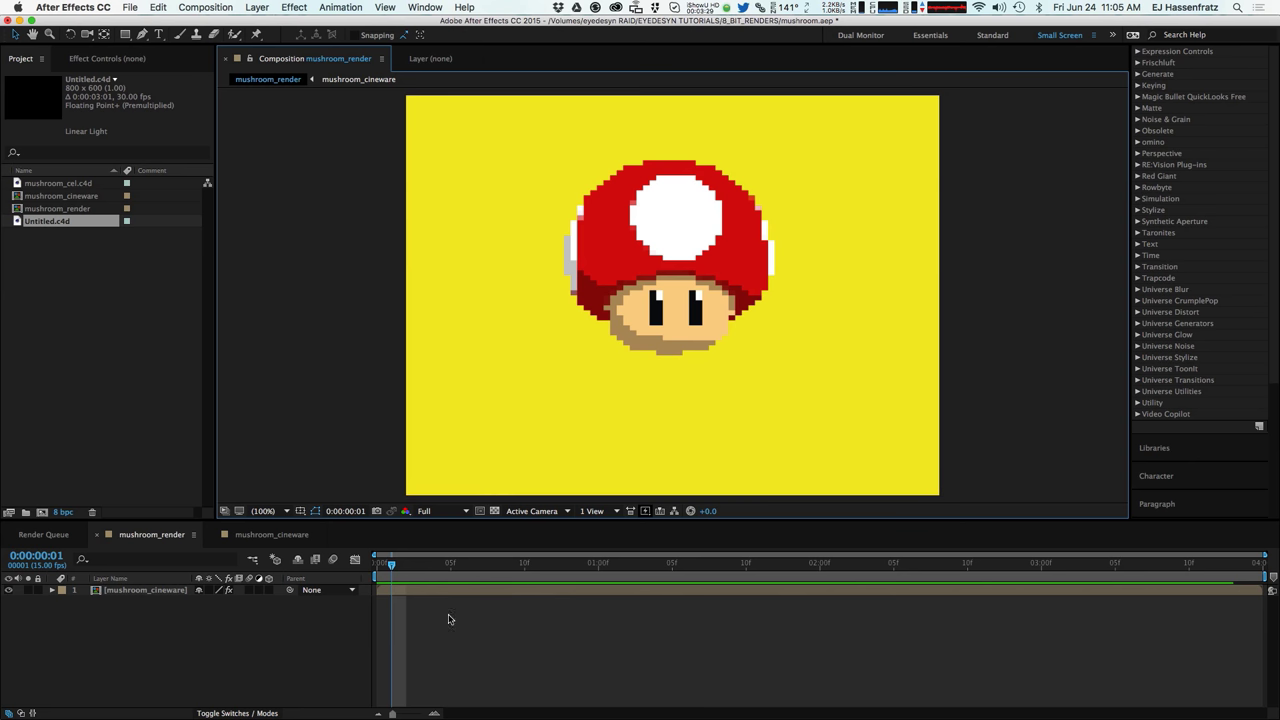
click(96, 197)
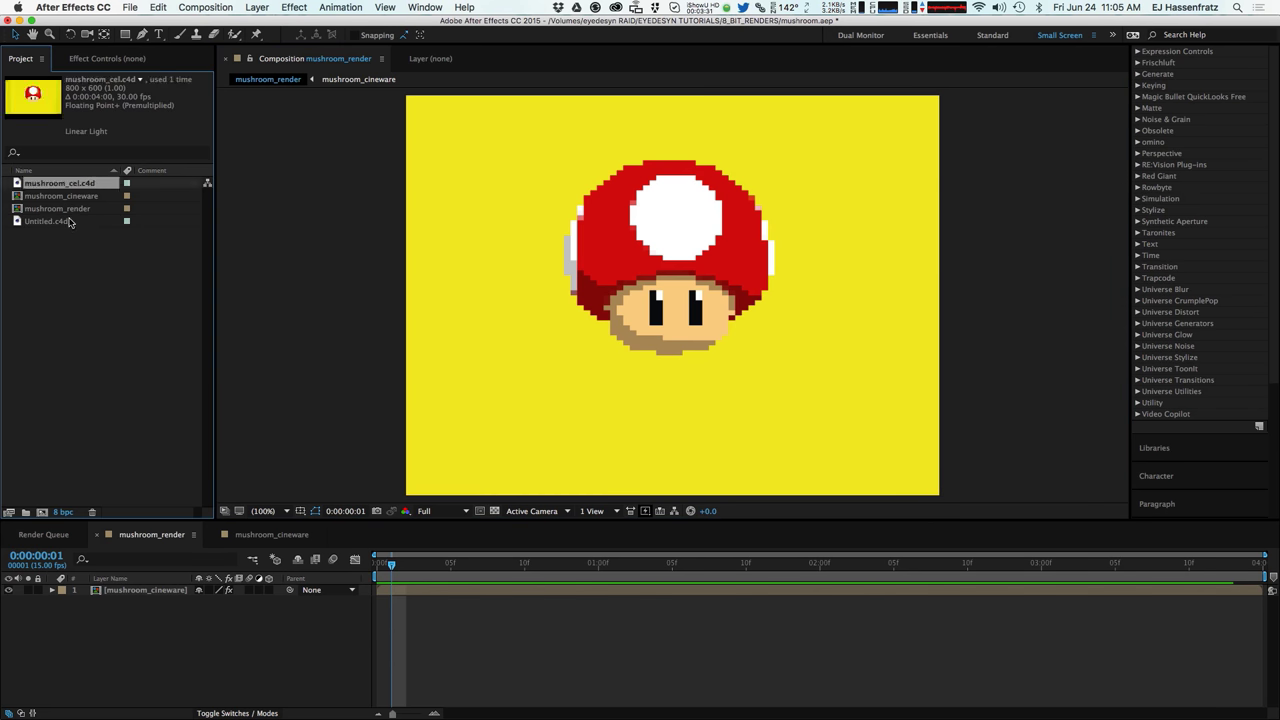
click(68, 222)
key(Delete)
Step: Browse File > Import to mushroom_cel.c4d in the 8_BIT_RENDERS folder, then cancel
click(130, 7)
mouse_move(200, 179)
click(448, 184)
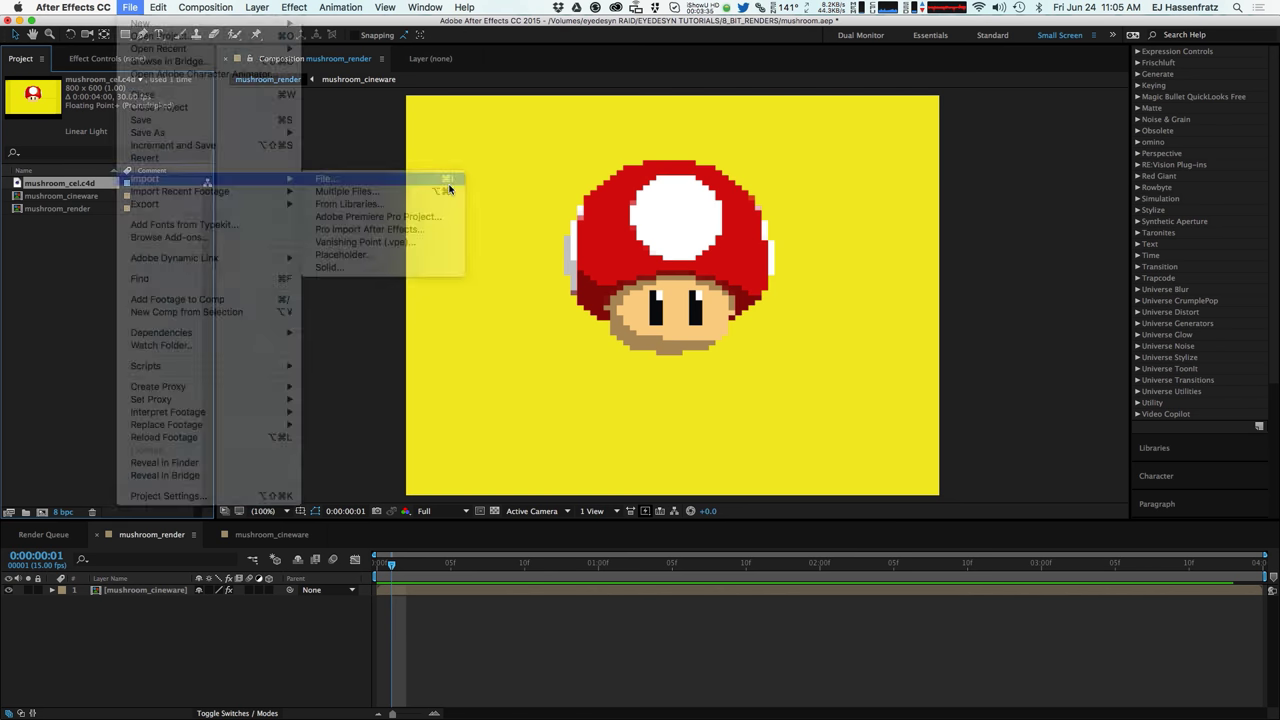
click(634, 111)
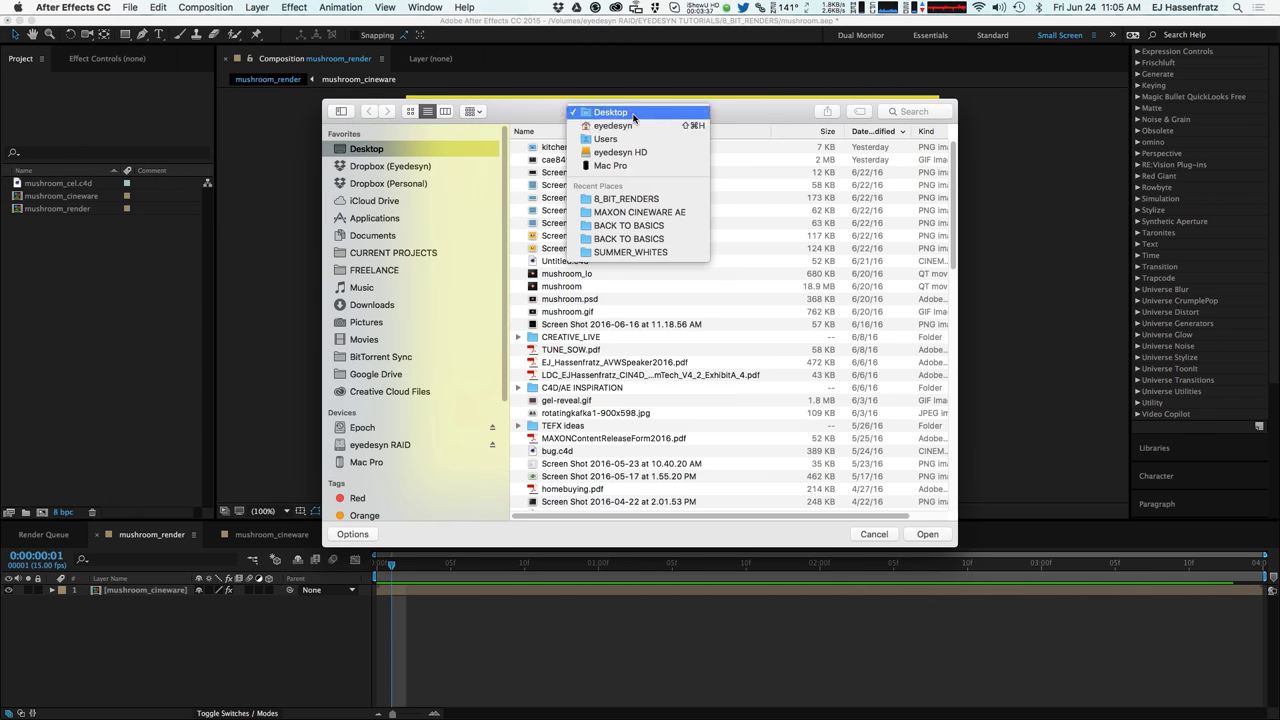
click(626, 198)
click(578, 175)
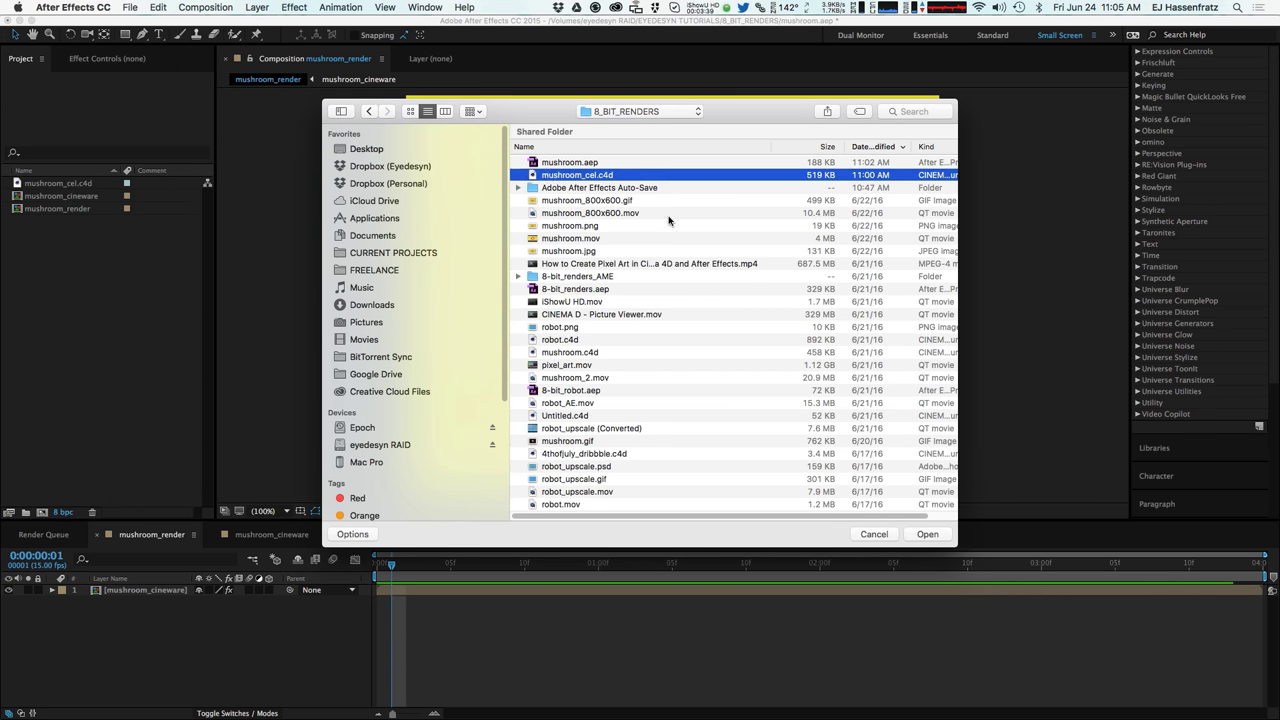
click(874, 534)
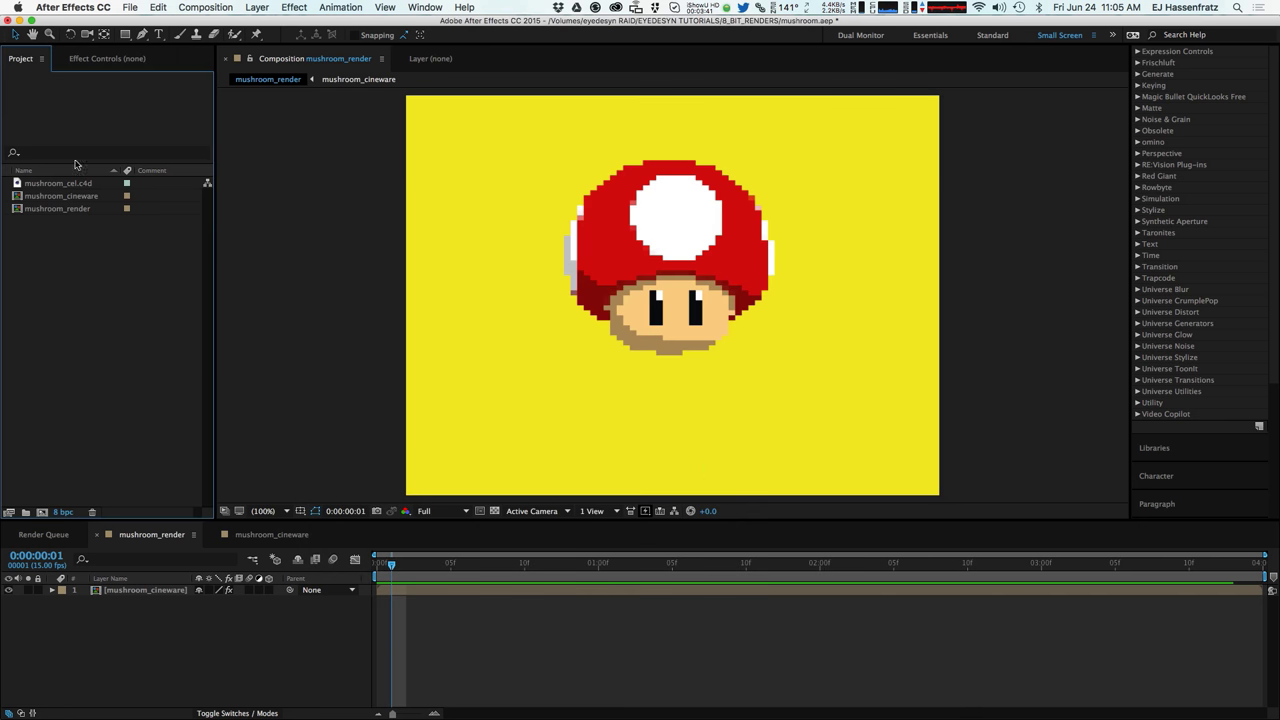
Step: Select the mushroom_cineware and mushroom_render comps and delete them
click(60, 184)
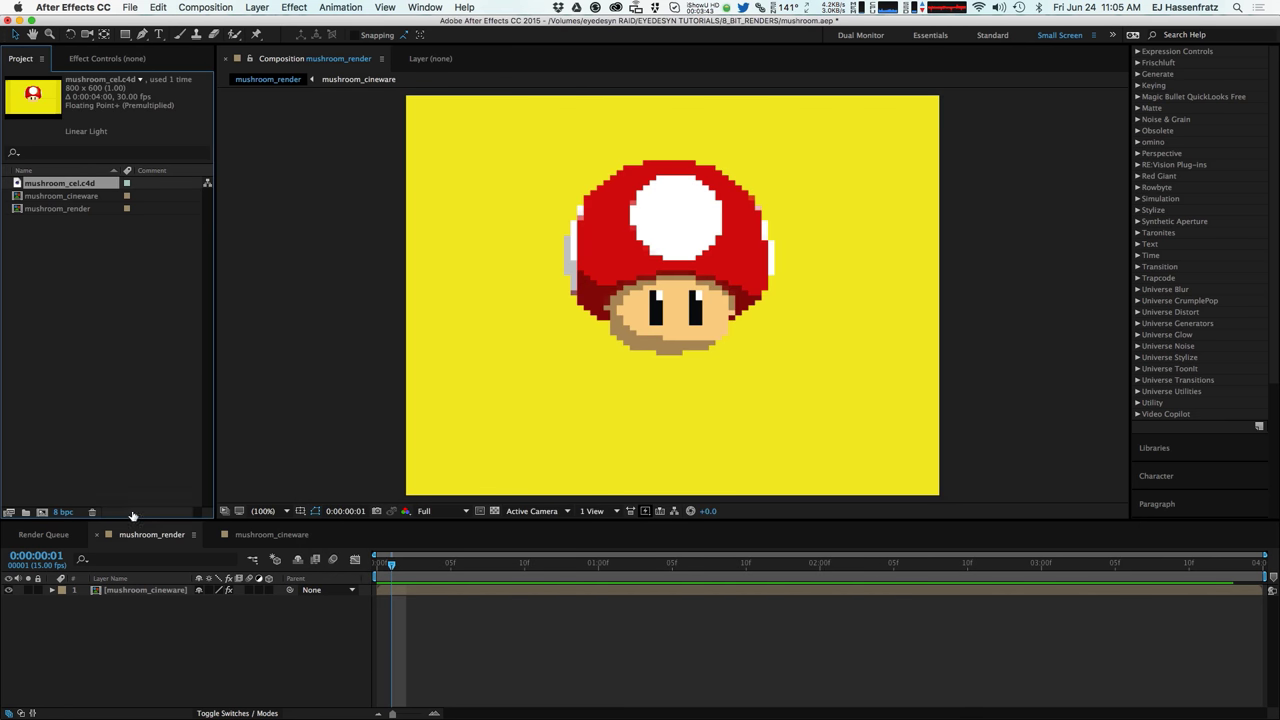
drag(66, 224, 72, 198)
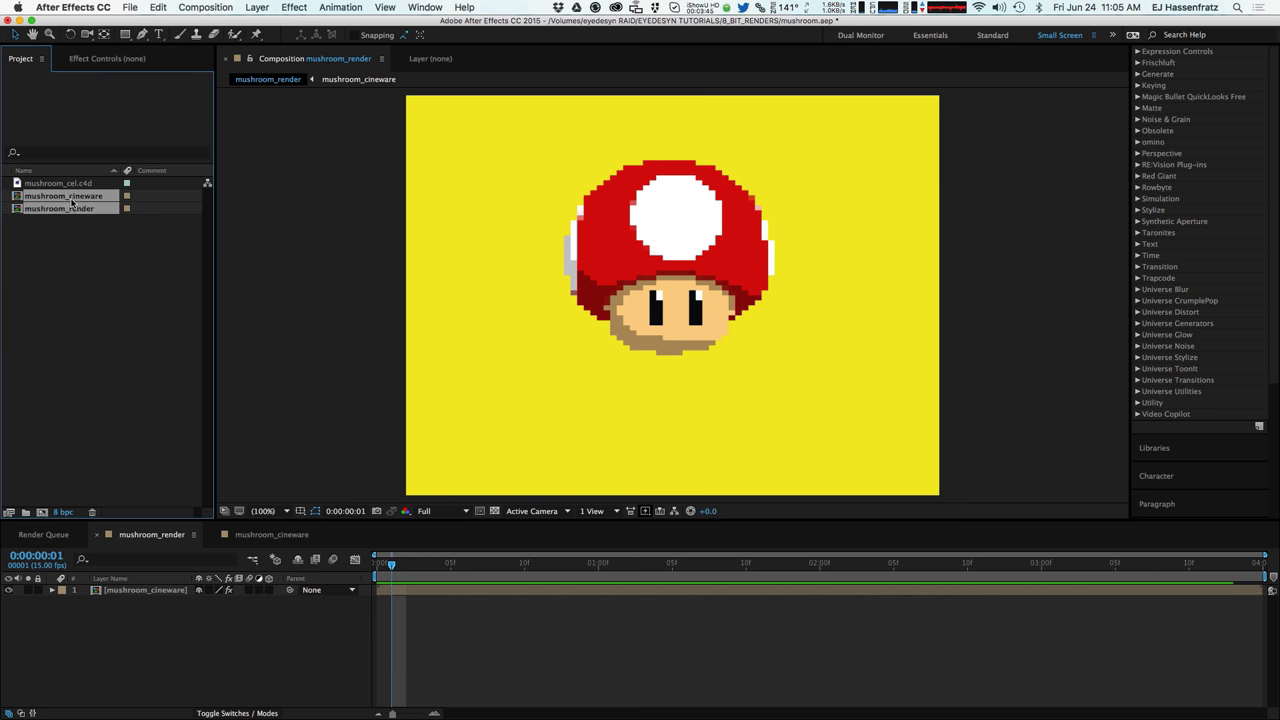
key(Delete)
Step: Confirm the deletion, make a comp from mushroom_cel.c4d, and set the Cineware renderer to Standard (Final)
key(Return)
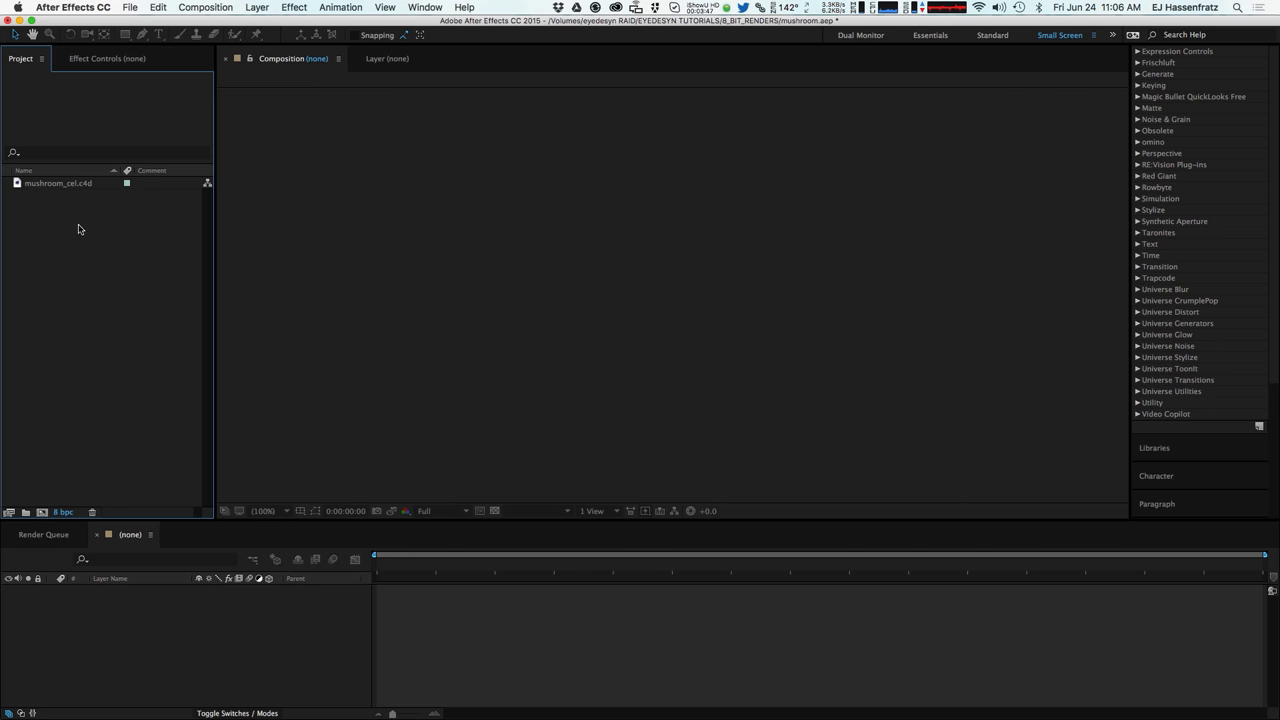
drag(80, 190, 41, 511)
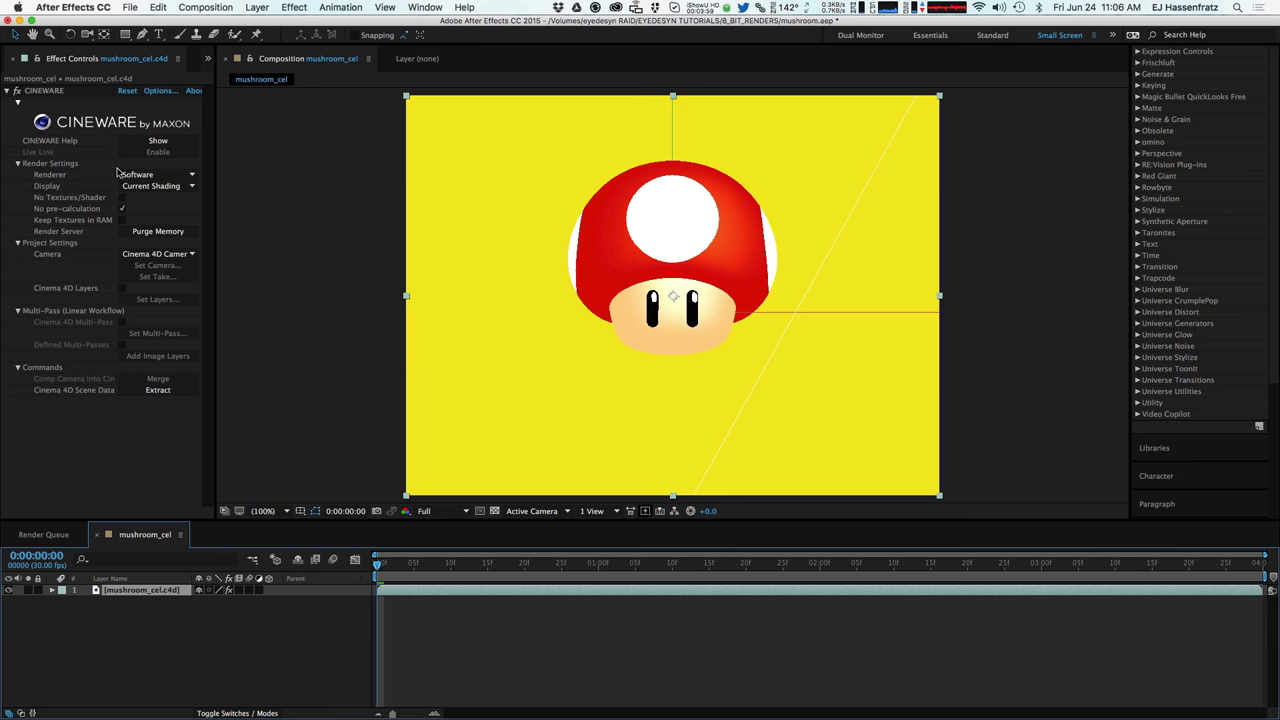
click(156, 175)
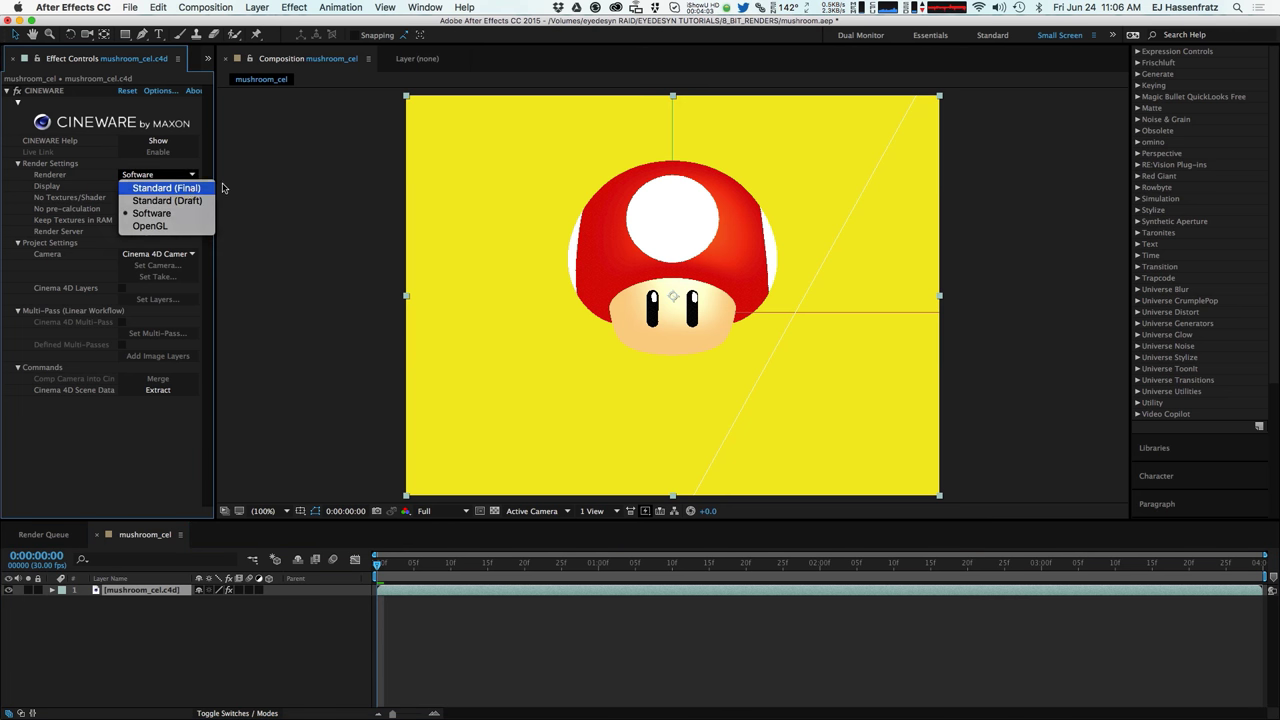
click(190, 188)
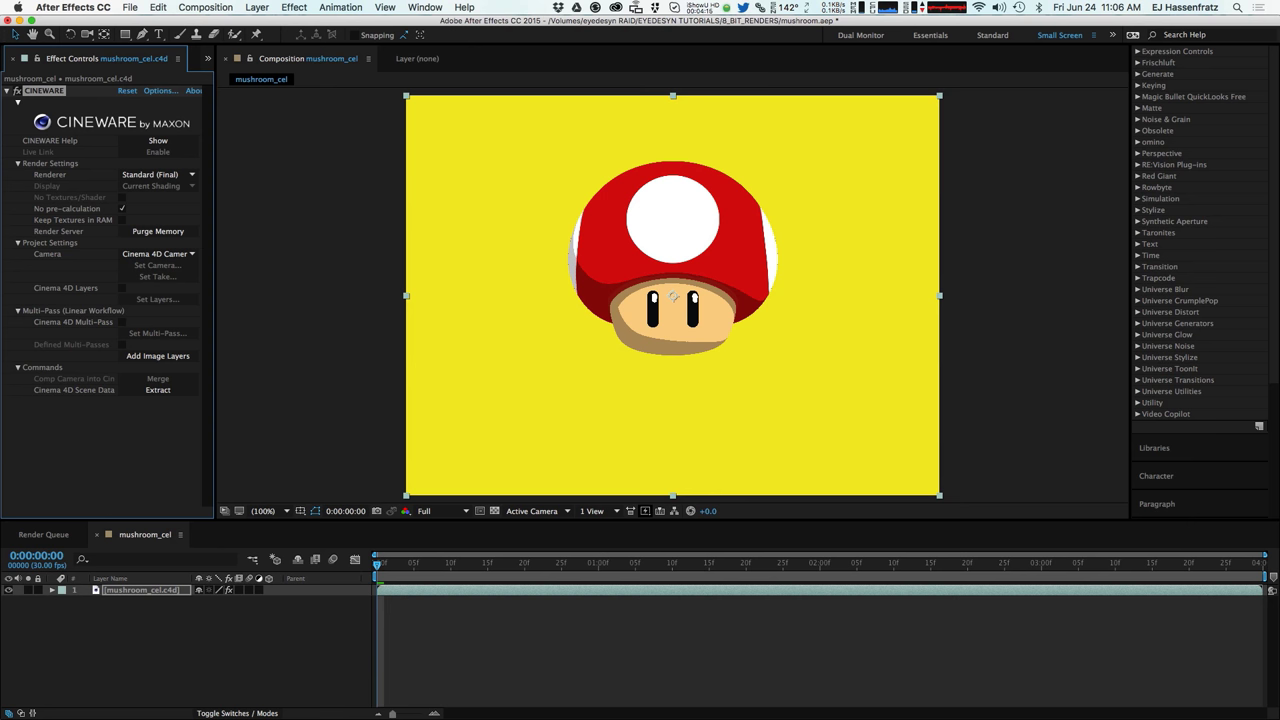
Step: Recheck the mushroom_cel.c4d layer's Cineware renderer, keeping Standard (Final)
click(156, 594)
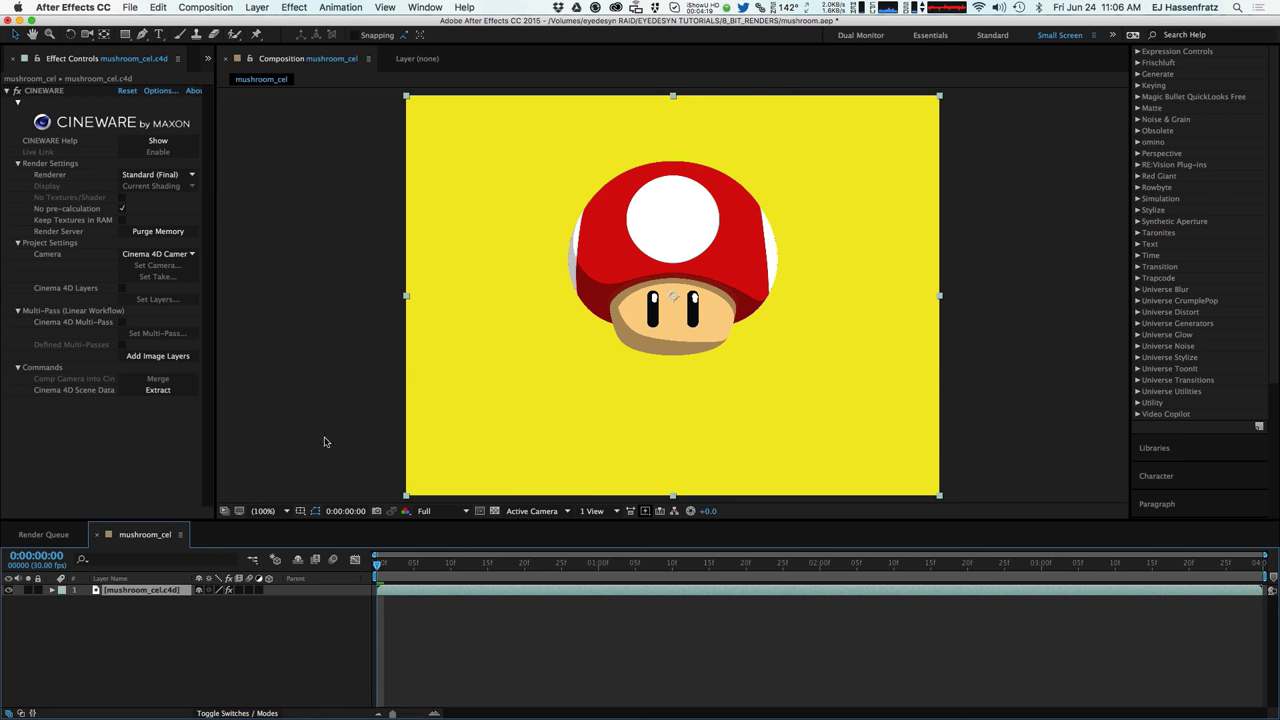
click(146, 176)
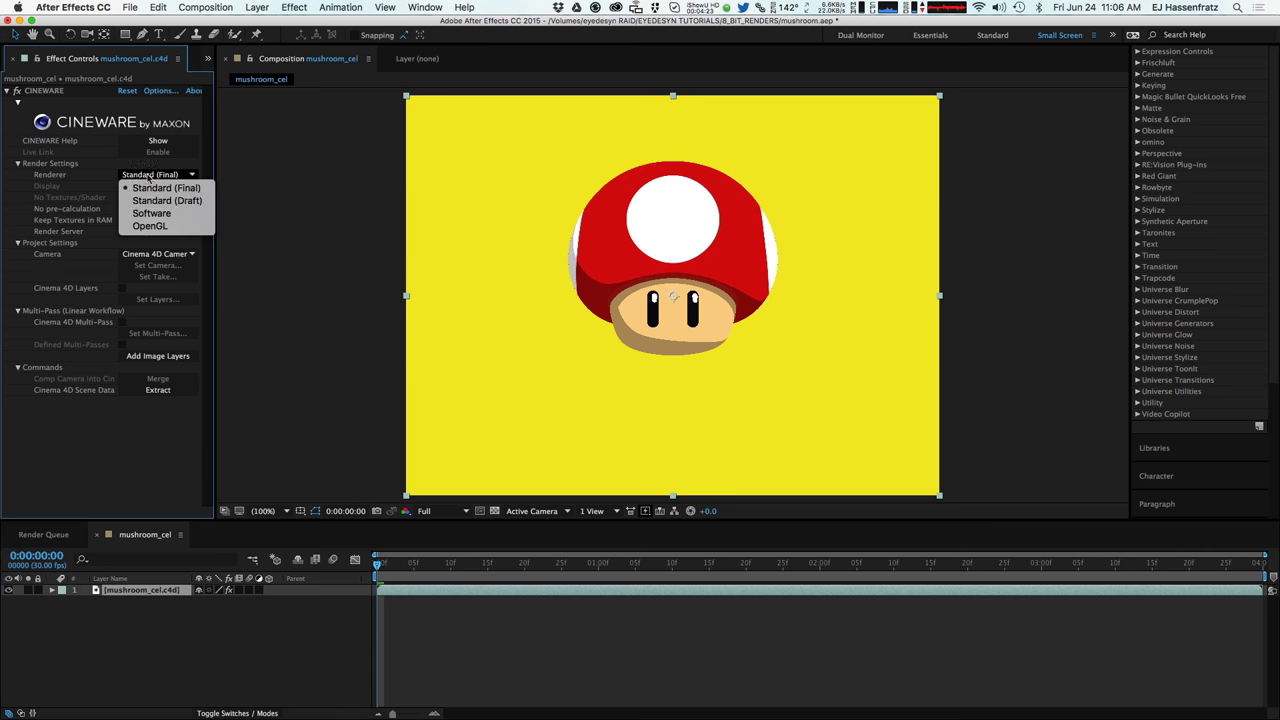
click(171, 188)
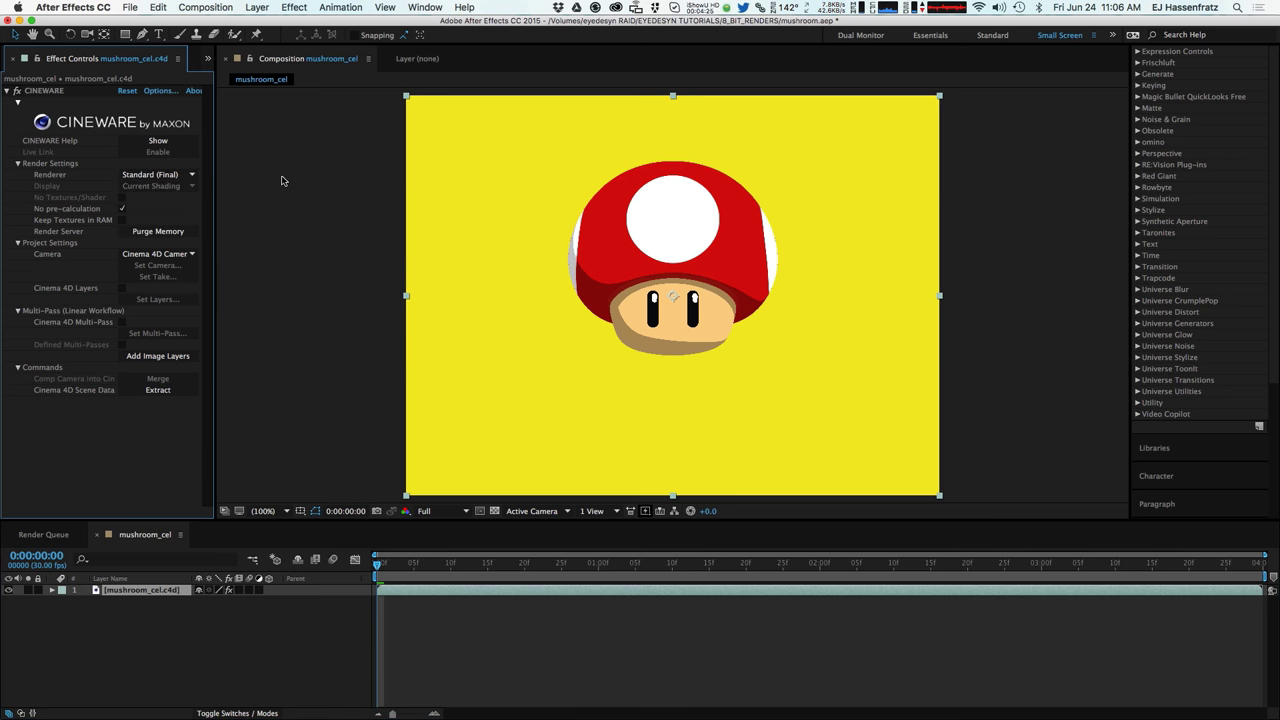
click(326, 216)
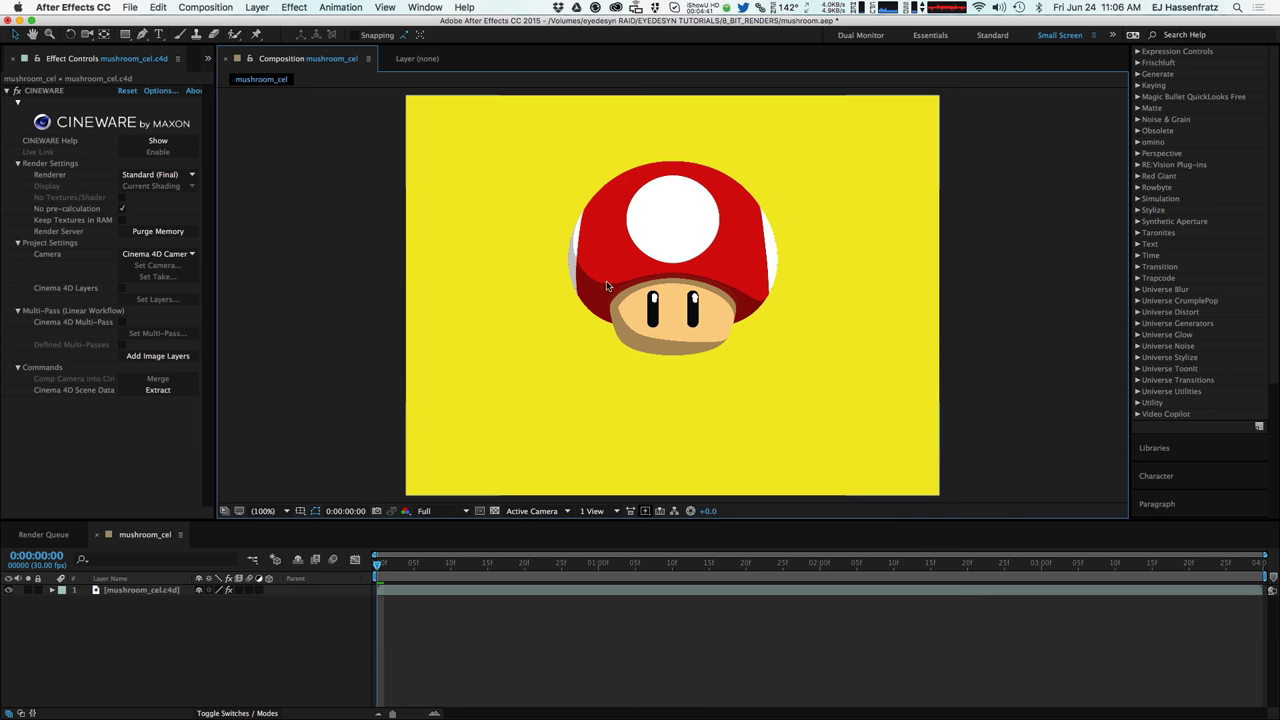
Step: Reveal the mushroom_cel.c4d layer's Scale and leave it at 100%
click(147, 596)
key(s)
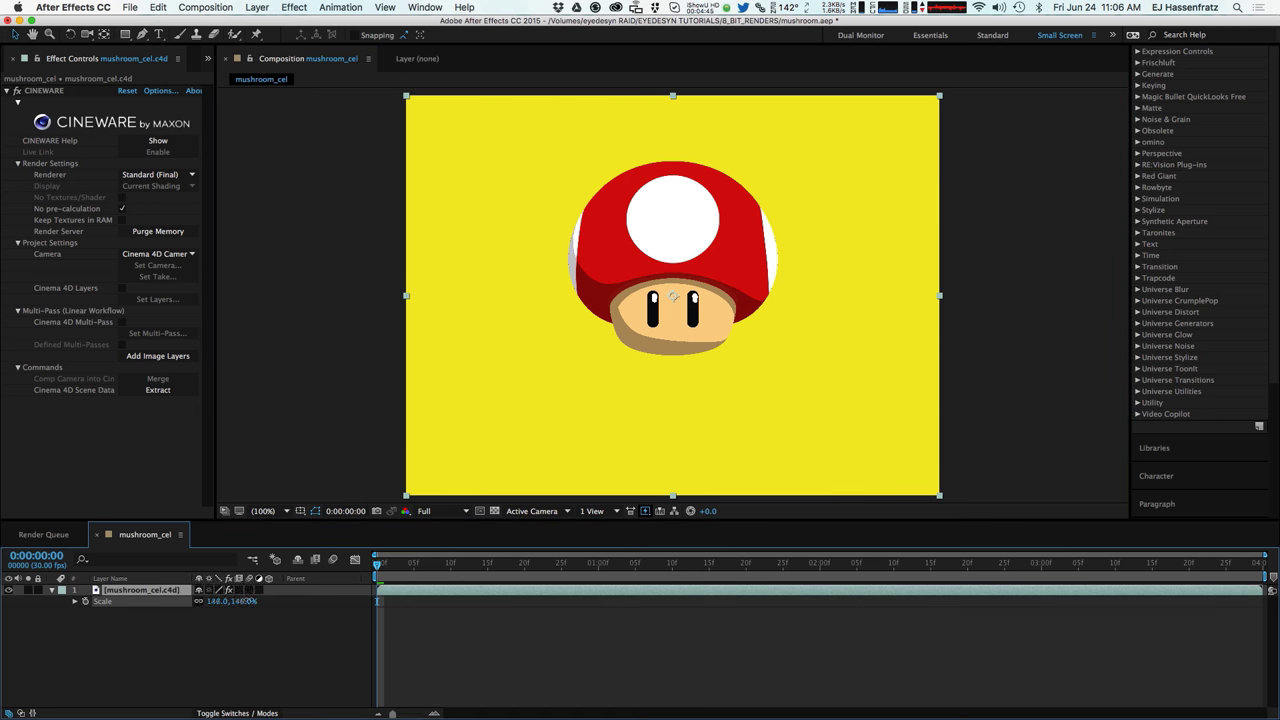
mouse_move(247, 601)
mouse_down()
mouse_move(321, 604)
mouse_move(172, 601)
mouse_move(246, 609)
mouse_move(222, 600)
mouse_up()
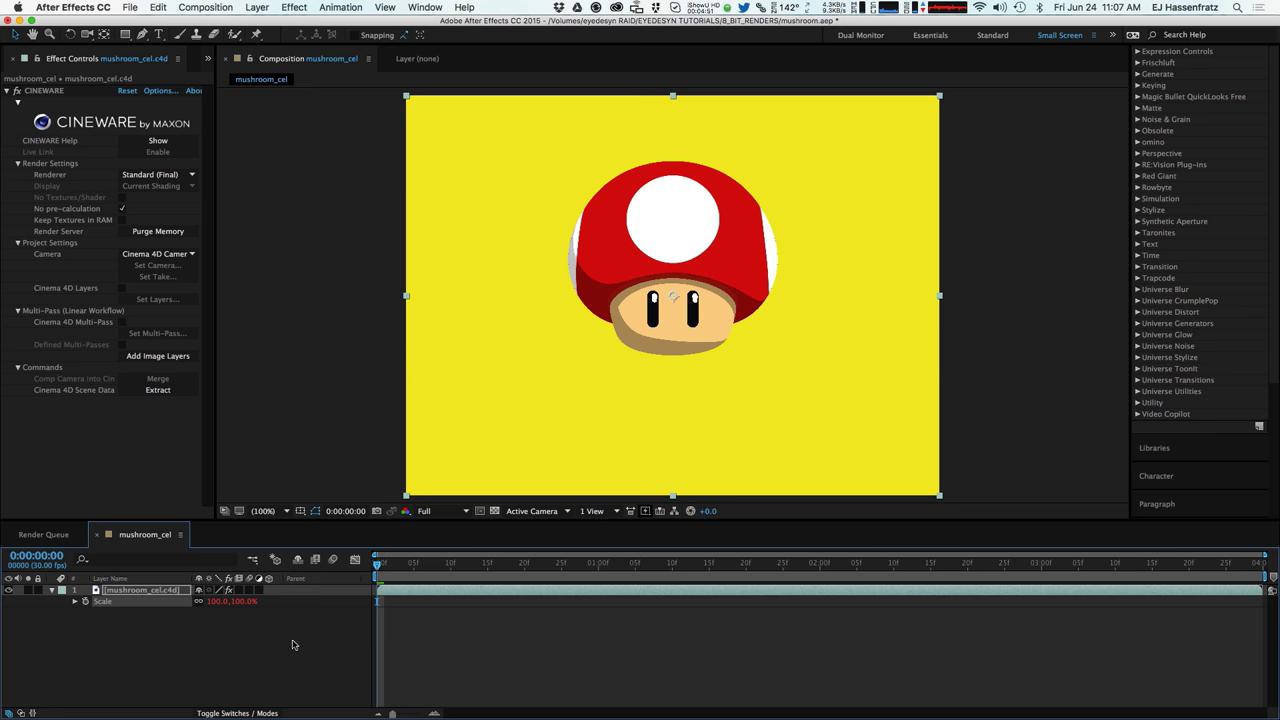
click(292, 645)
Step: Rename the mushroom_cel comp to mushroom_precomp in the Project panel
click(208, 58)
click(245, 77)
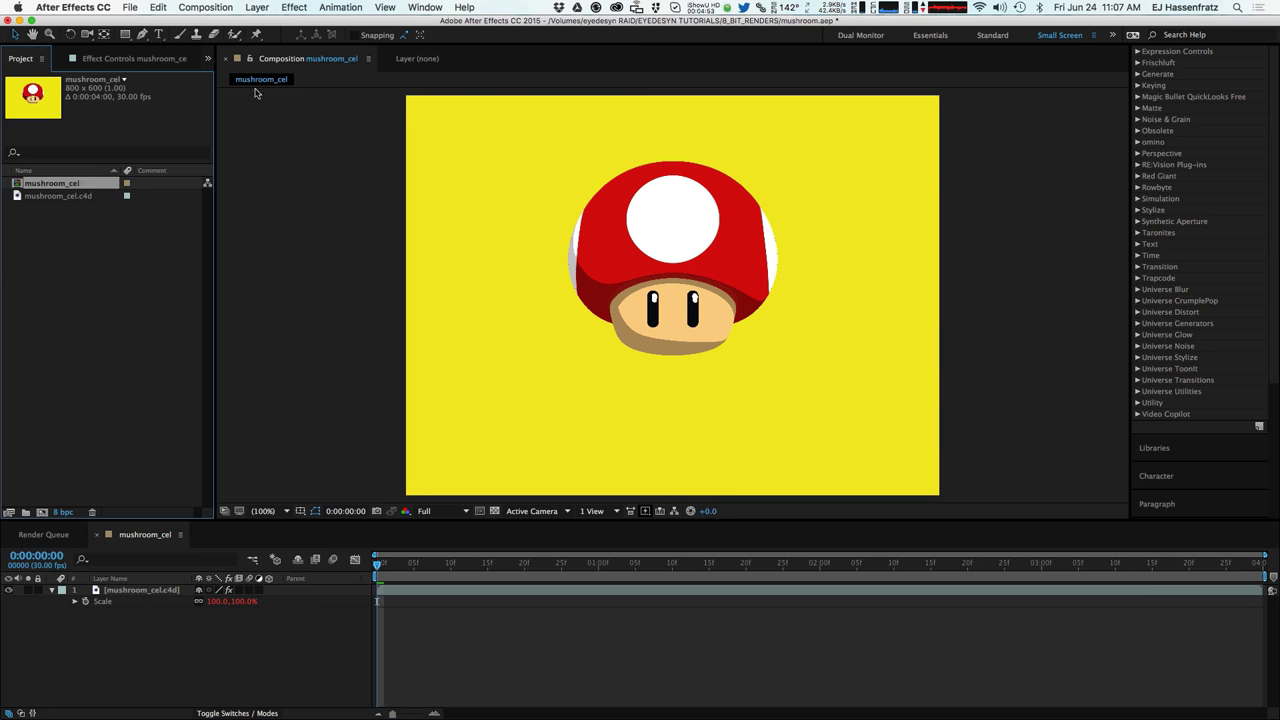
click(69, 186)
key(Return)
click(72, 183)
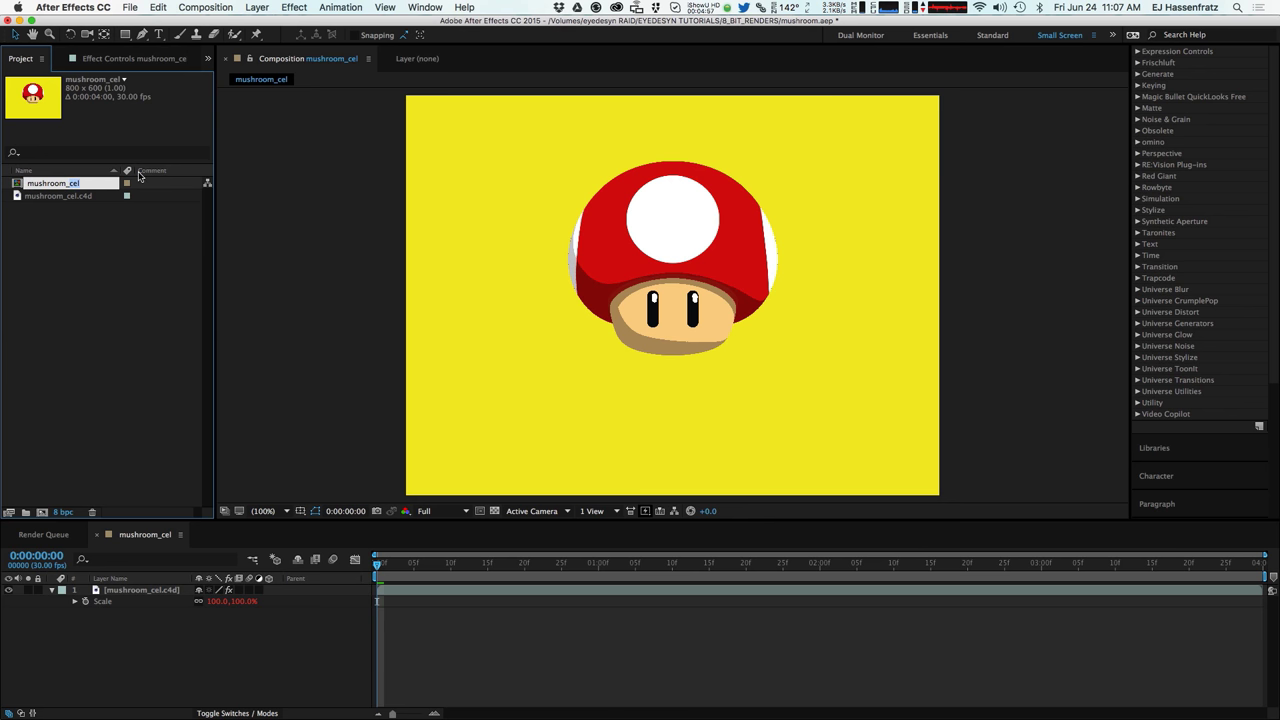
text(precomp)
key(Return)
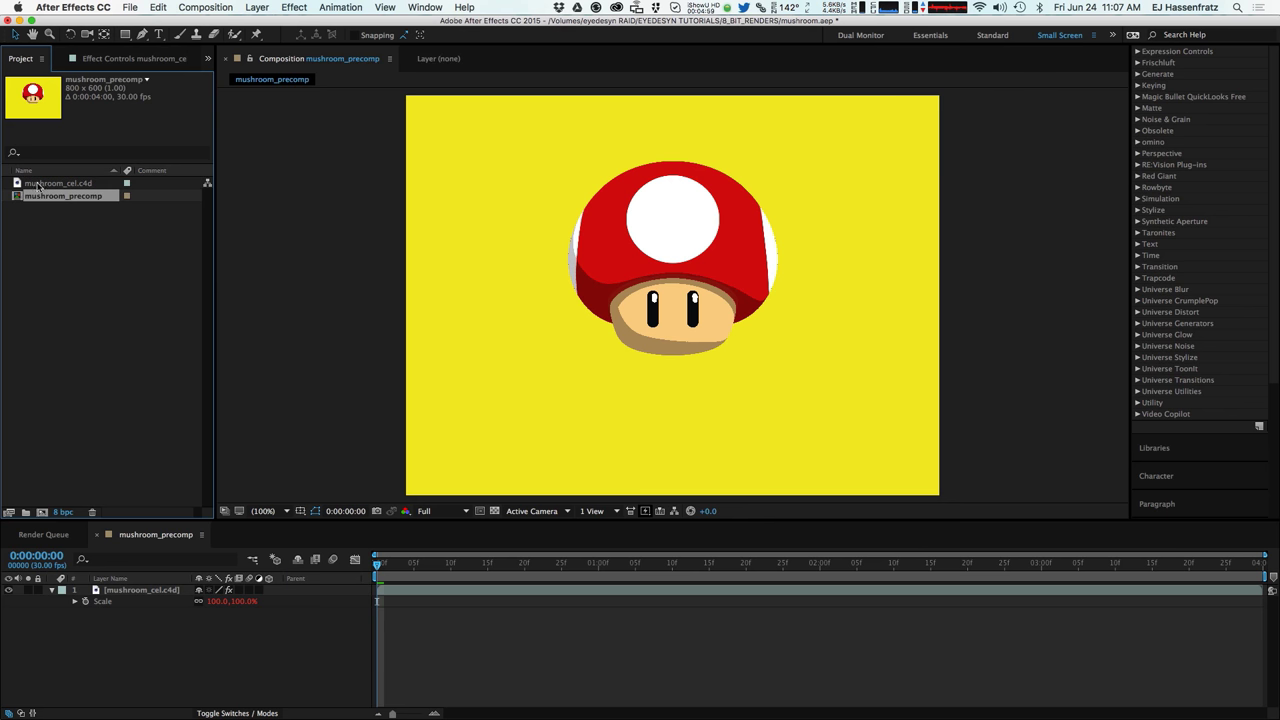
Step: Open the import file dialog from the Project panel and cancel it
click(110, 208)
double_click(73, 203)
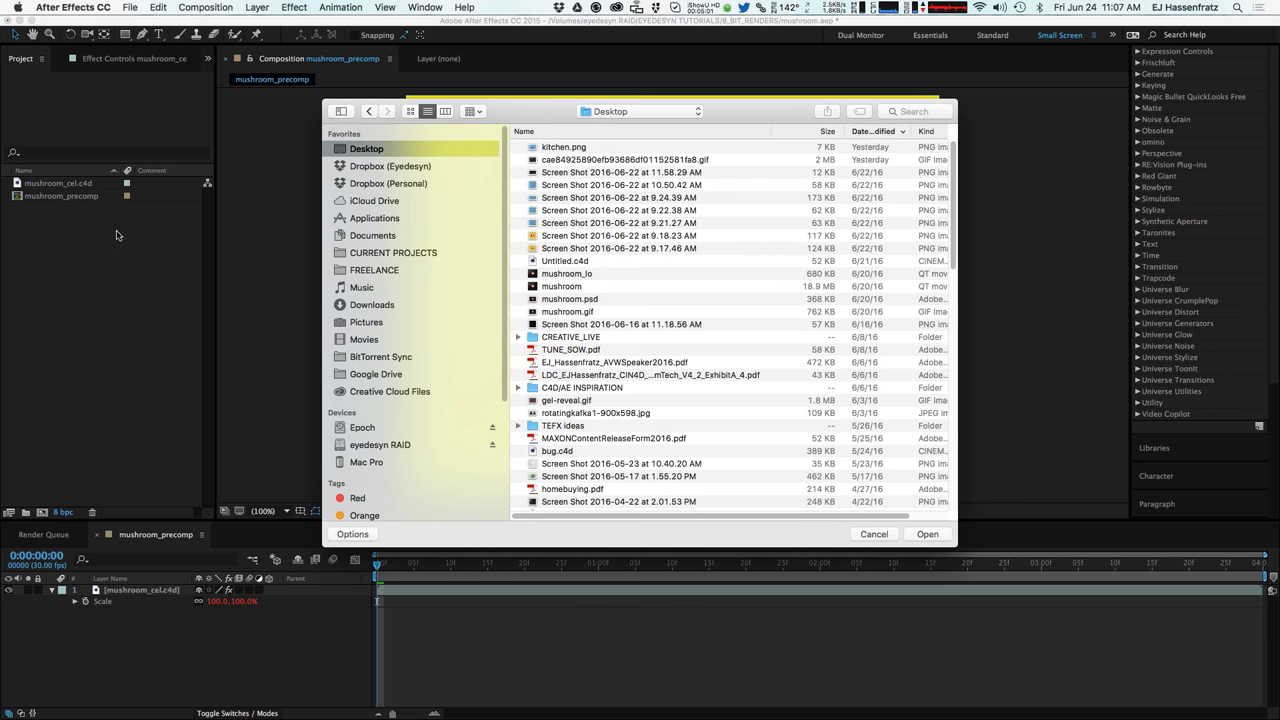
click(873, 533)
Step: Nest mushroom_precomp in a new comp named mushroom_pixel and scale the layer to 207%
drag(72, 204, 42, 512)
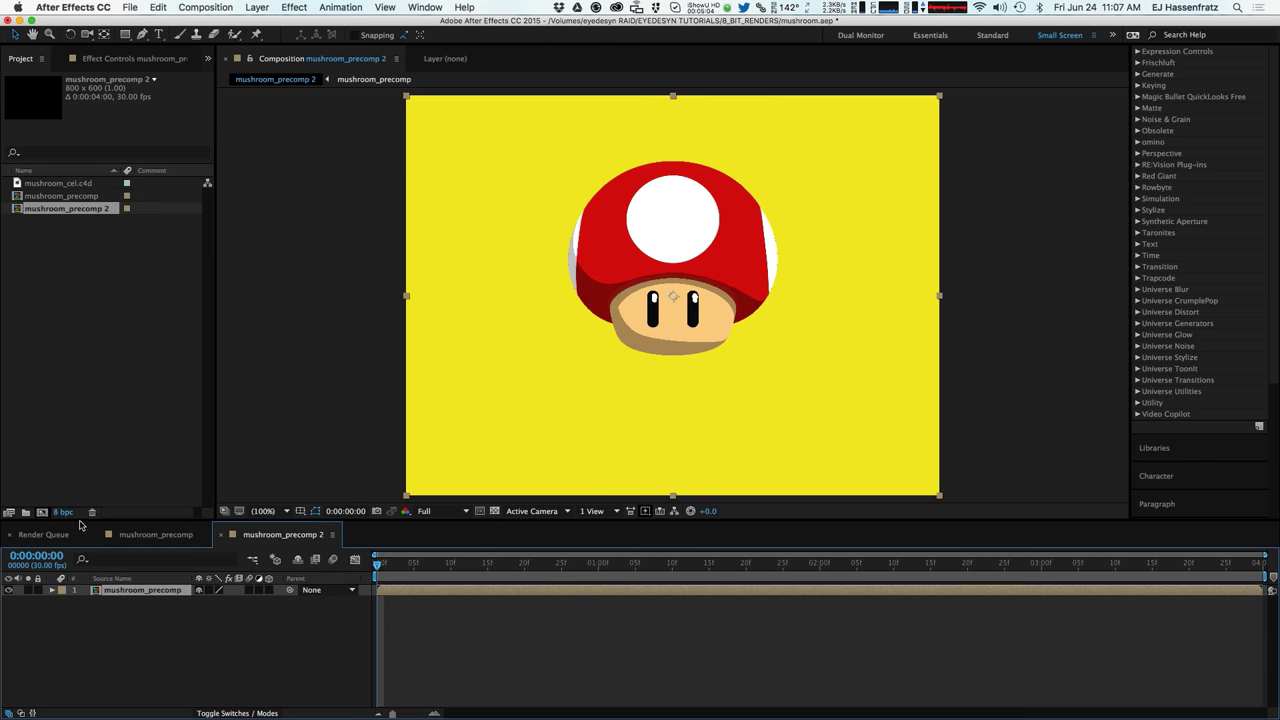
click(86, 209)
key(Return)
click(88, 209)
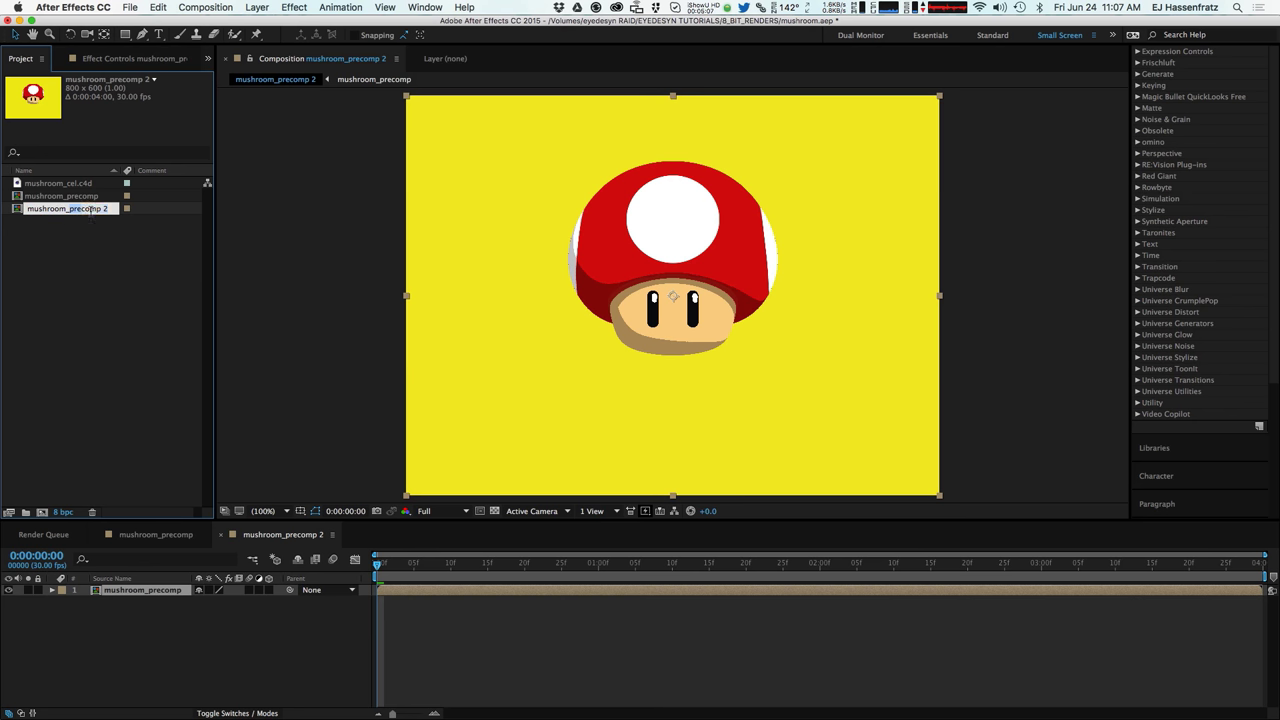
drag(76, 209, 257, 233)
key(BackSpace)
key(Return)
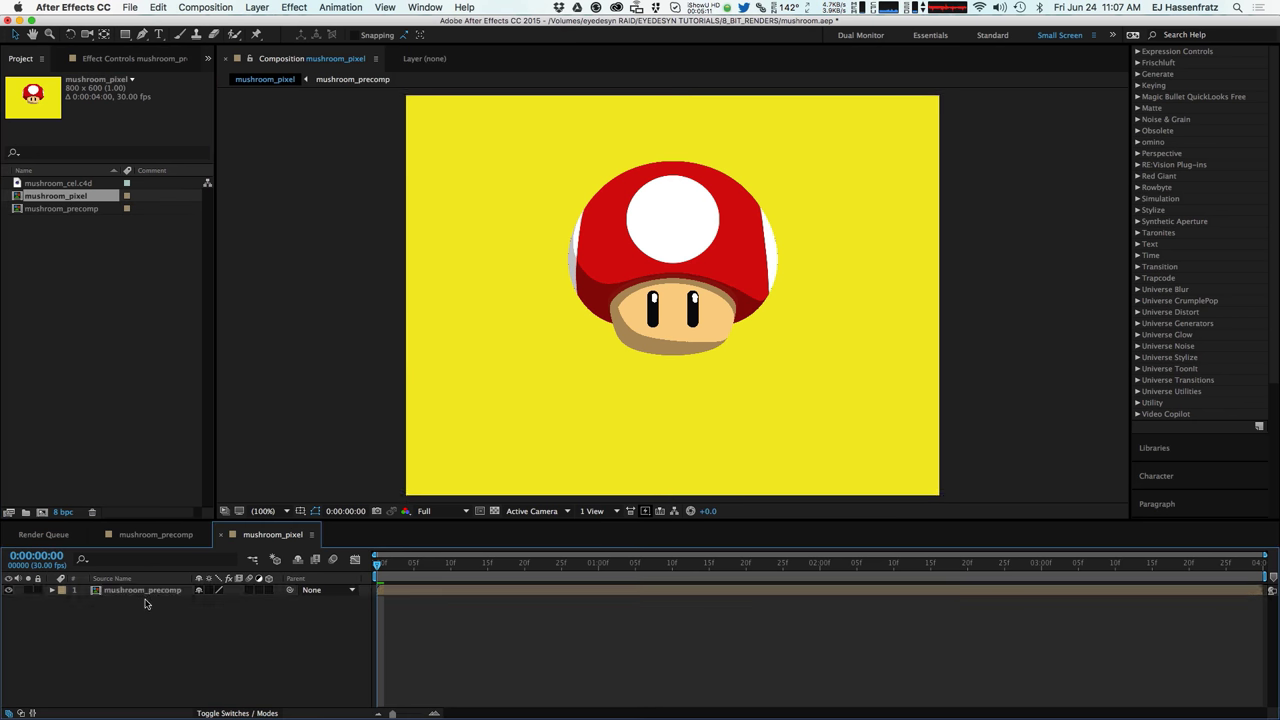
key(s)
drag(218, 601, 689, 369)
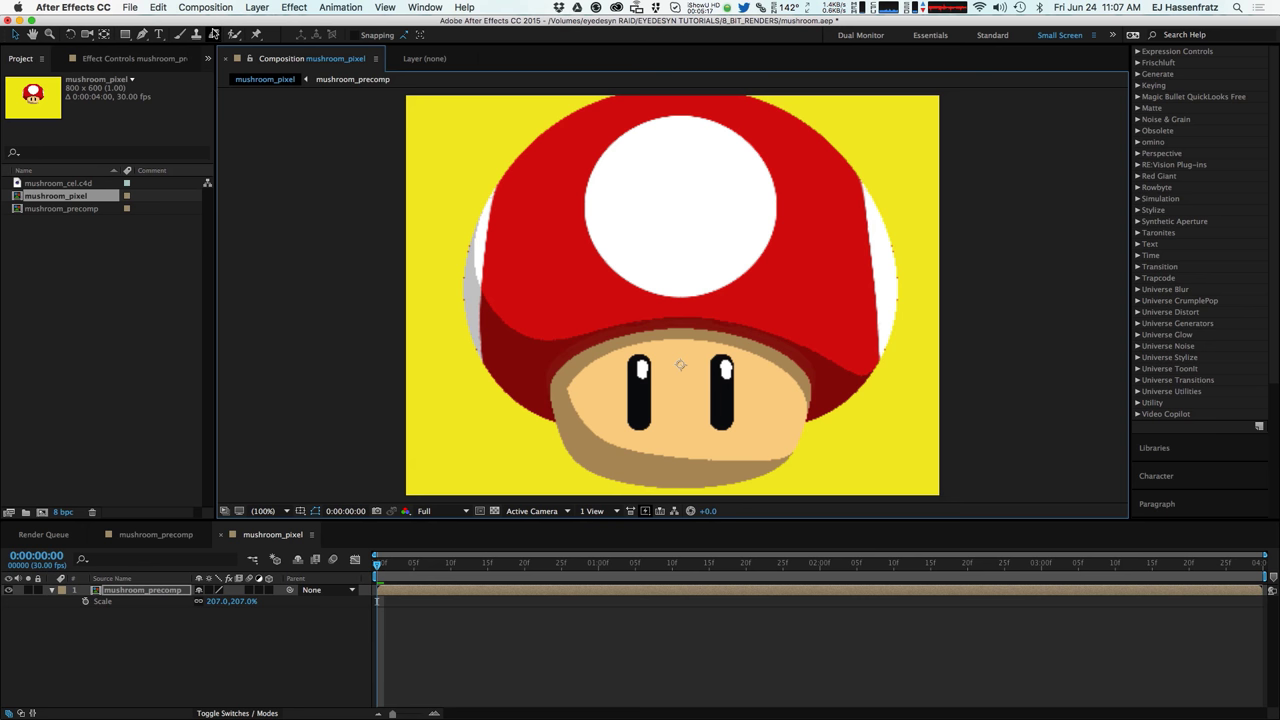
Step: Set the composition size to 1280 x 720 in Composition Settings
click(210, 10)
click(224, 46)
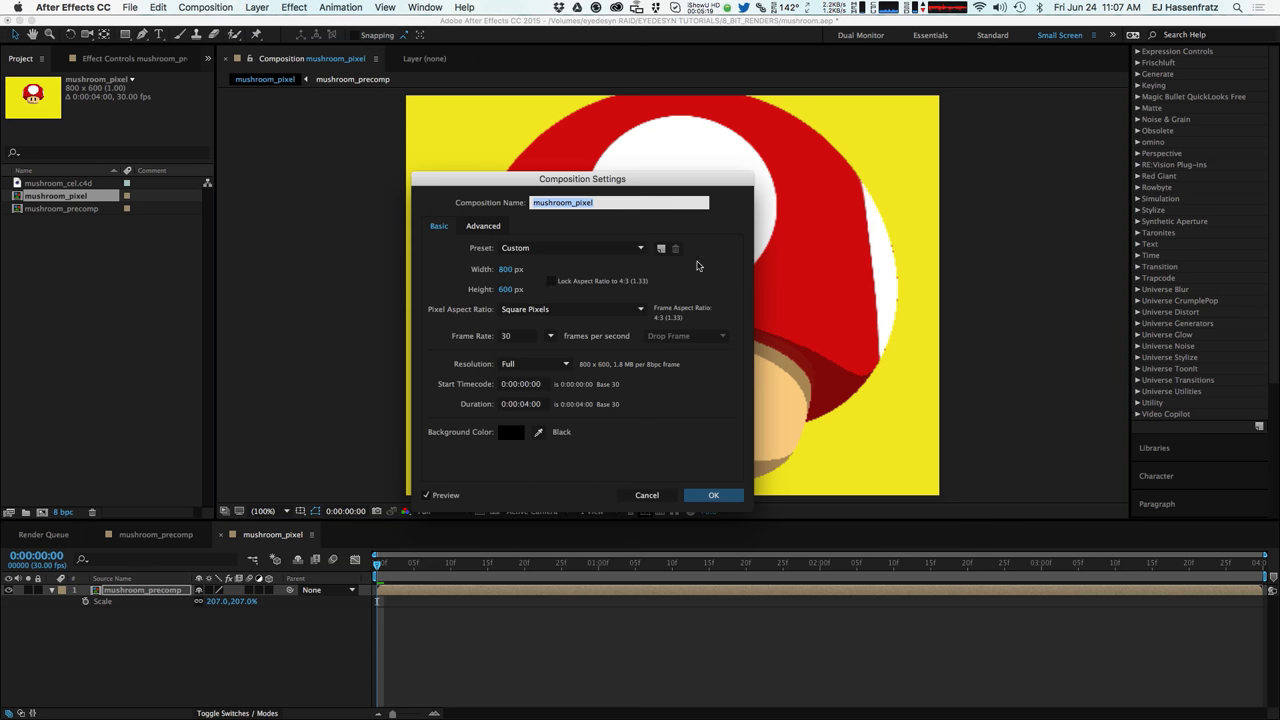
click(509, 271)
text(1280)
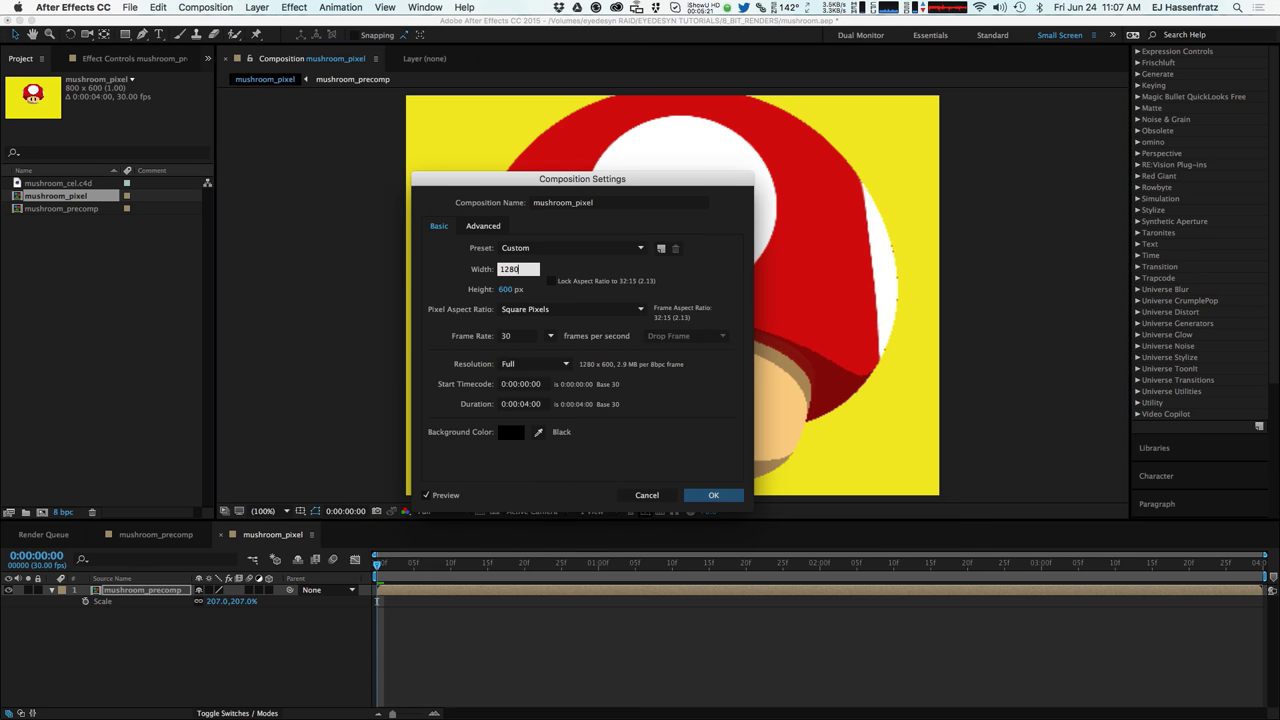
click(512, 289)
text(720)
key(Return)
key(shift+slash)
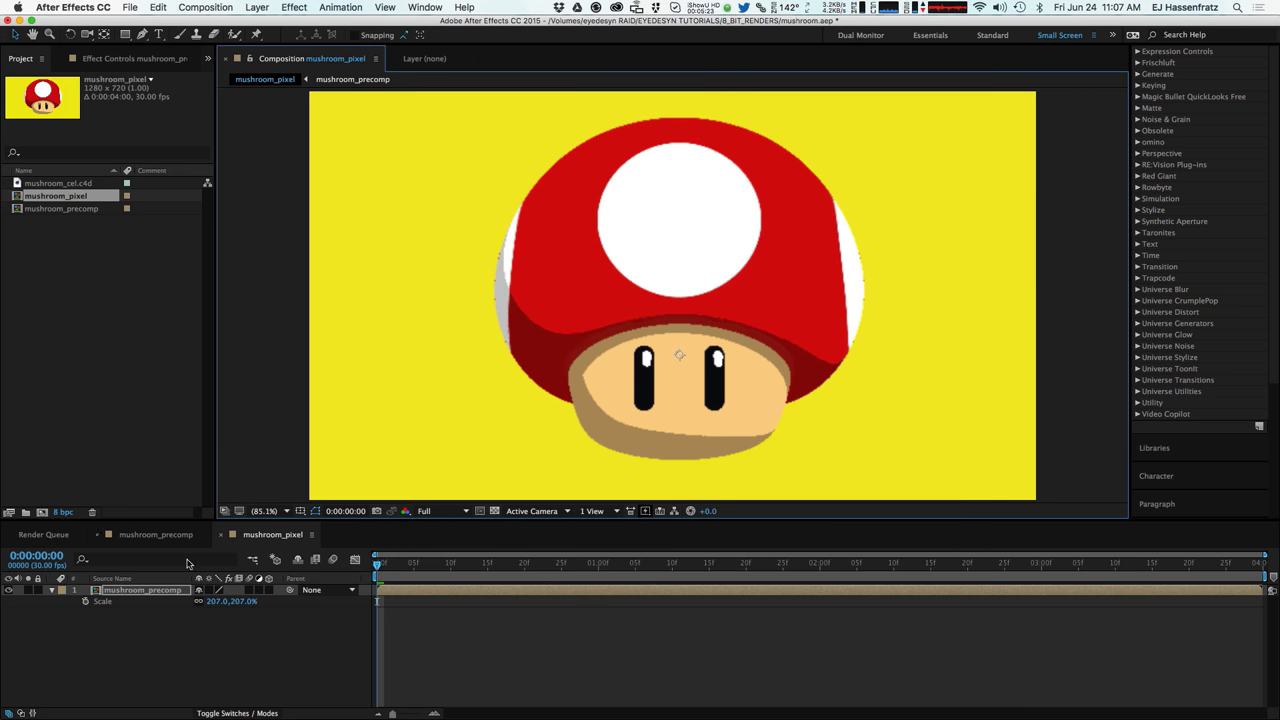
Step: Set the layer scale to 207%, zoom the viewer out, then reduce scale to 164%
click(217, 601)
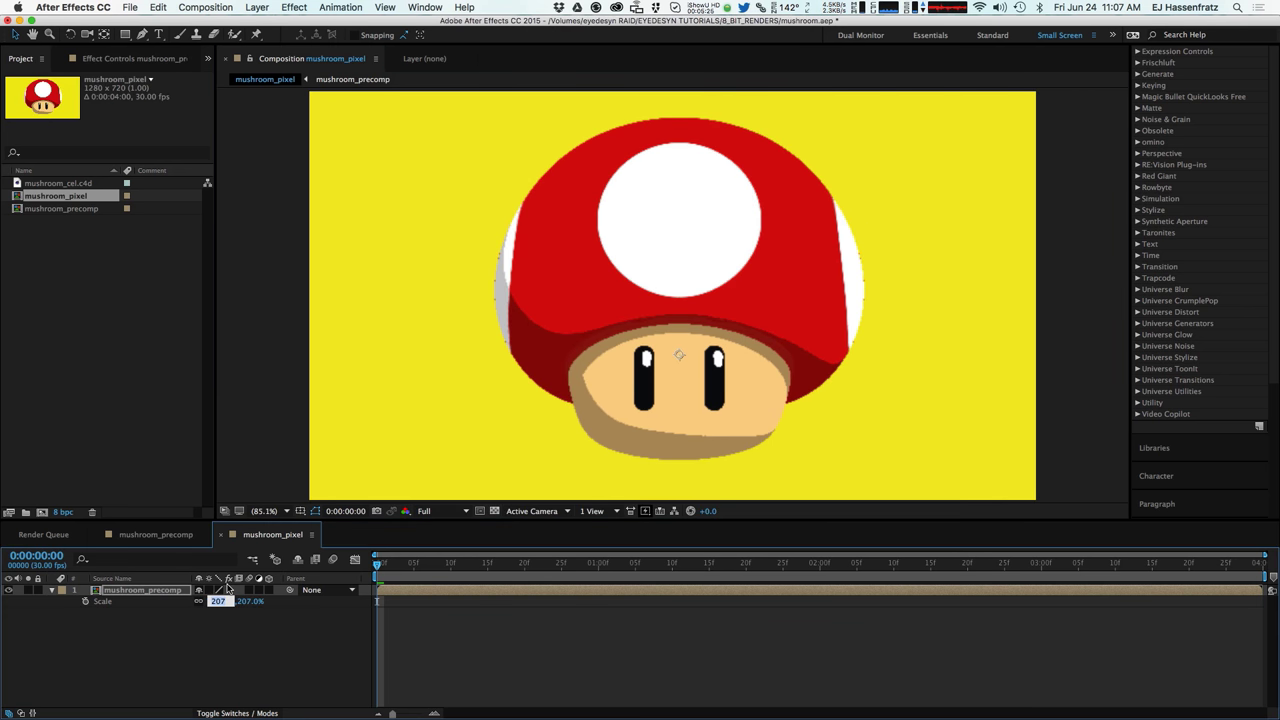
click(258, 632)
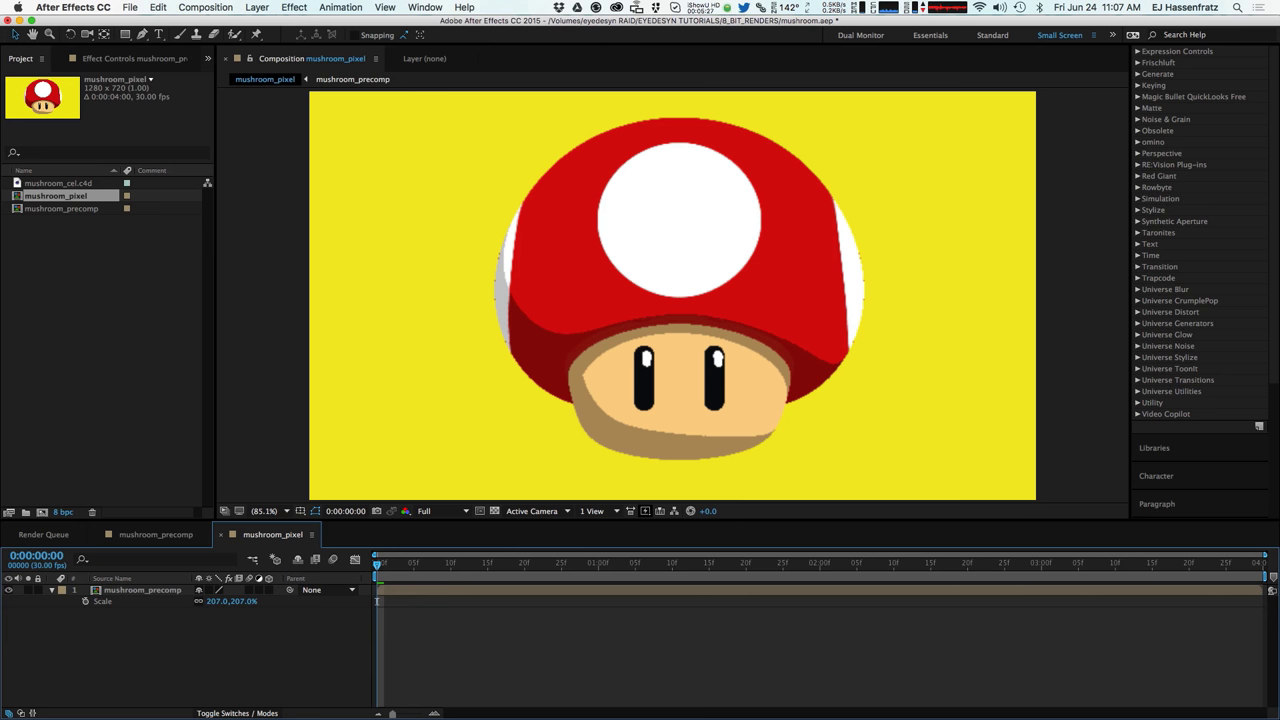
key(comma)
key(comma)
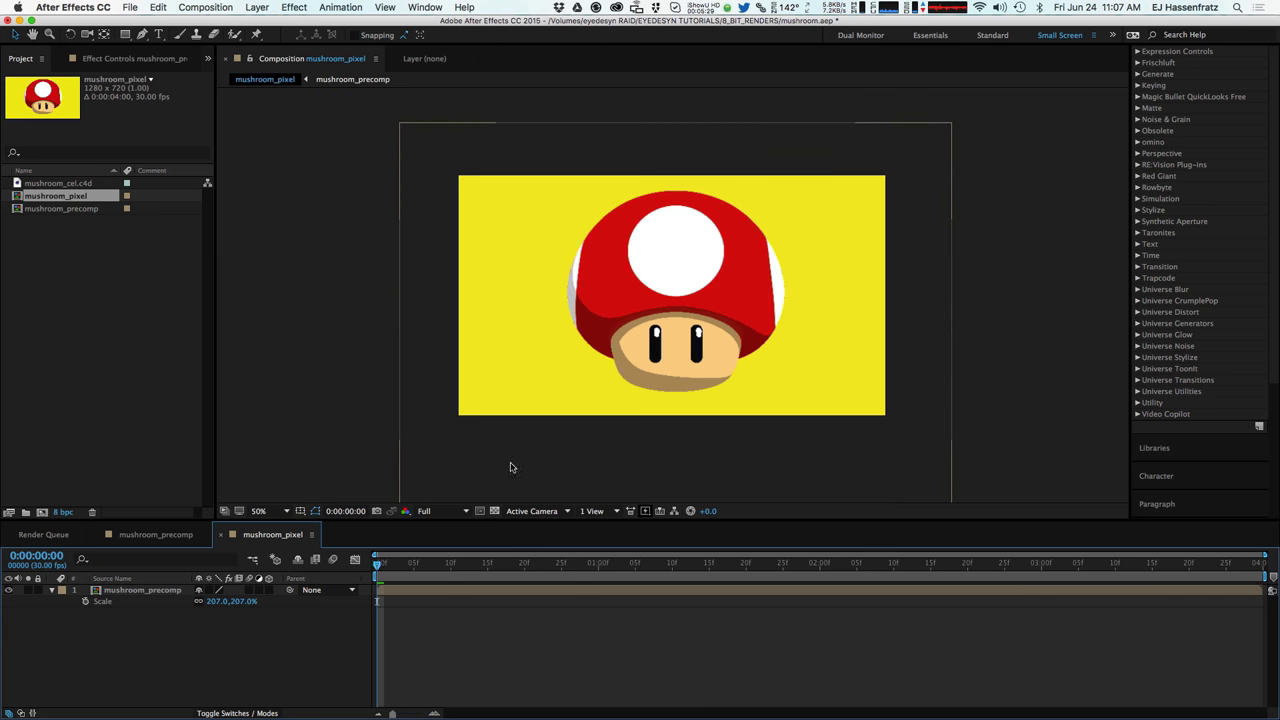
mouse_move(220, 605)
mouse_down()
mouse_move(186, 603)
mouse_move(210, 610)
mouse_up()
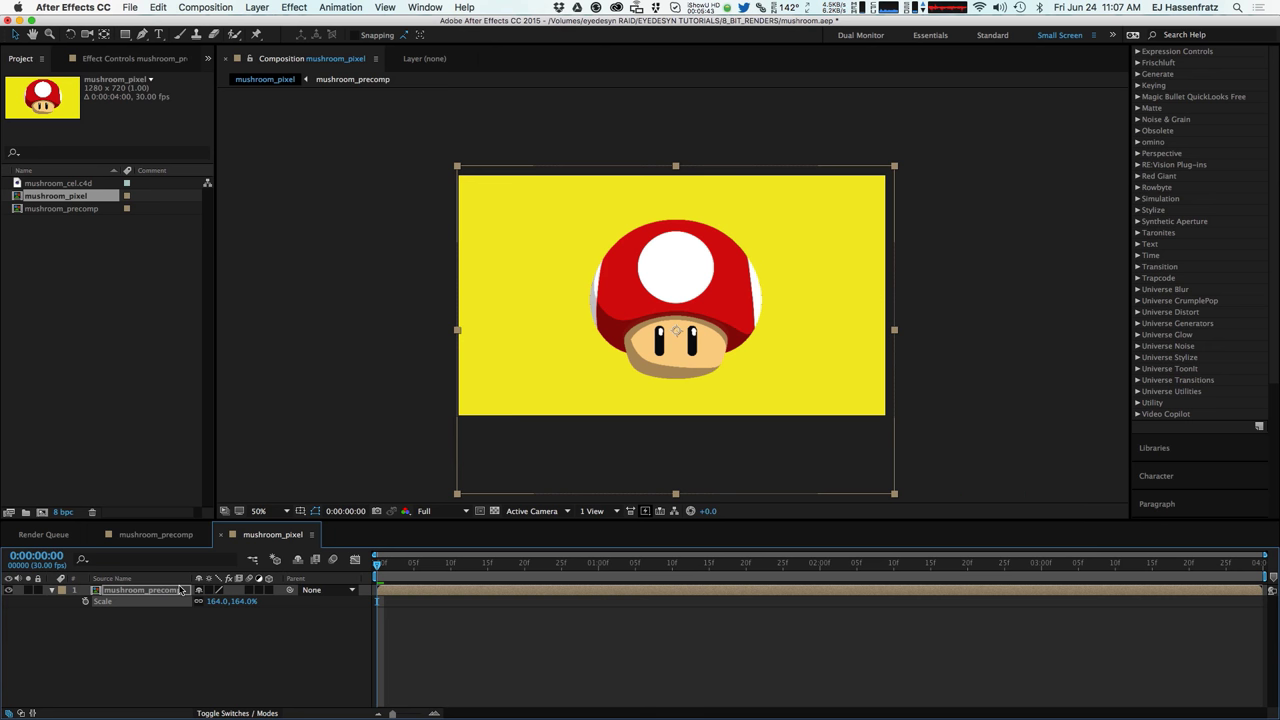
key(period)
key(period)
key(period)
key(period)
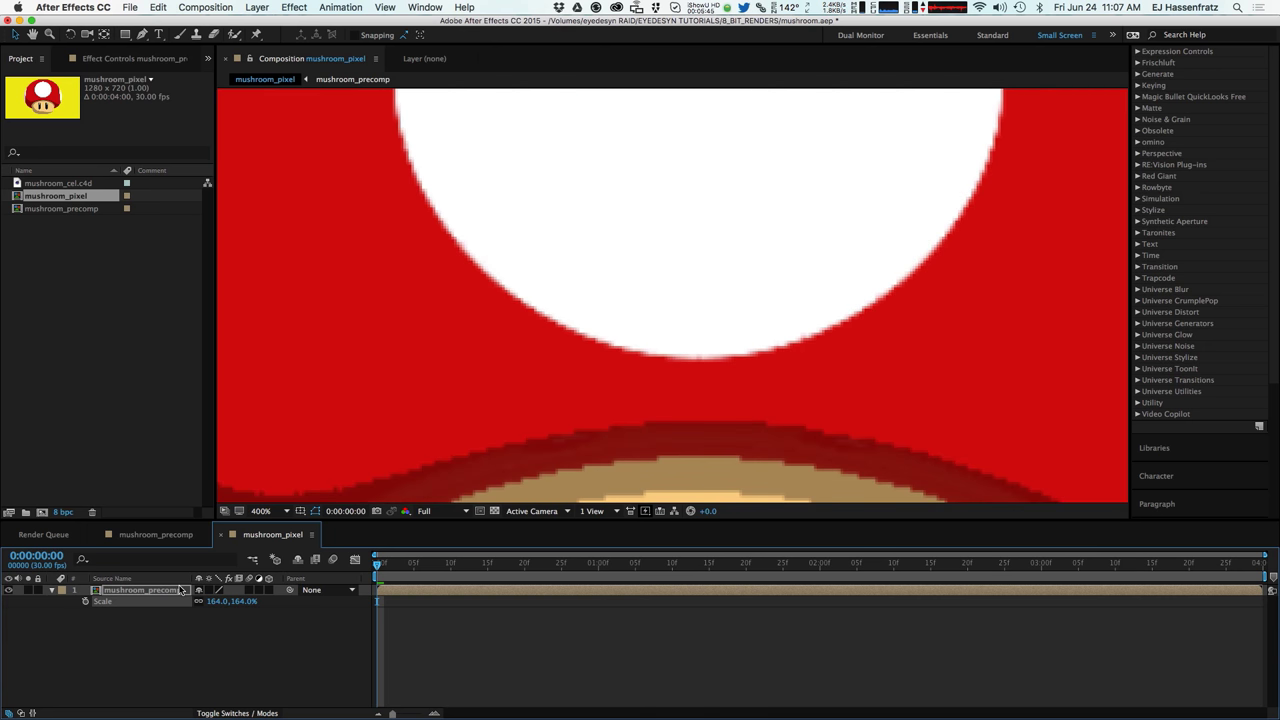
key(comma)
key(comma)
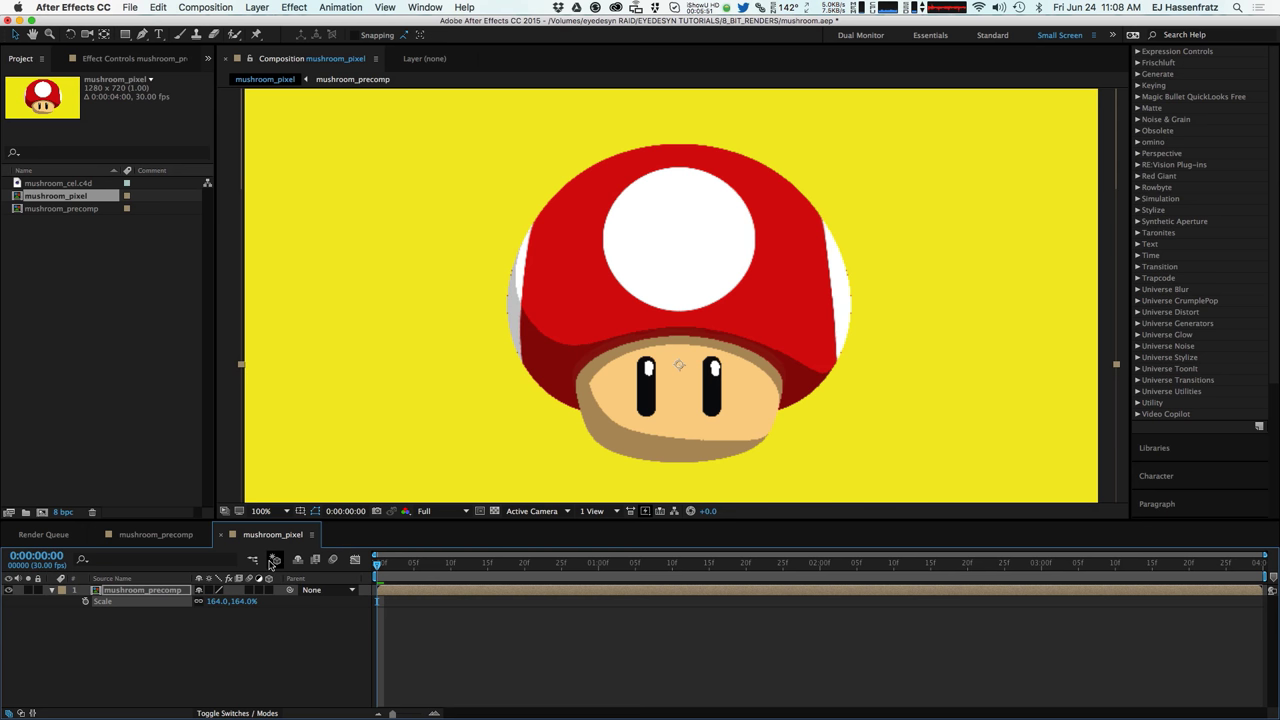
key(comma)
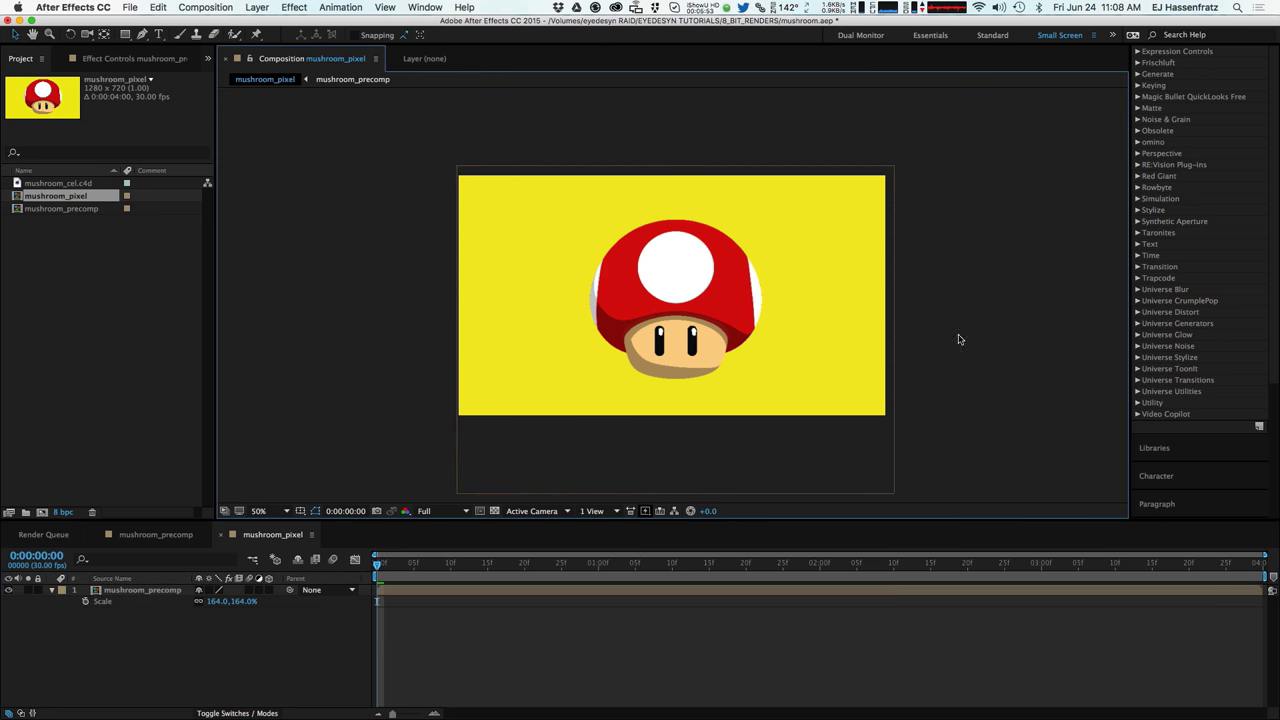
click(812, 463)
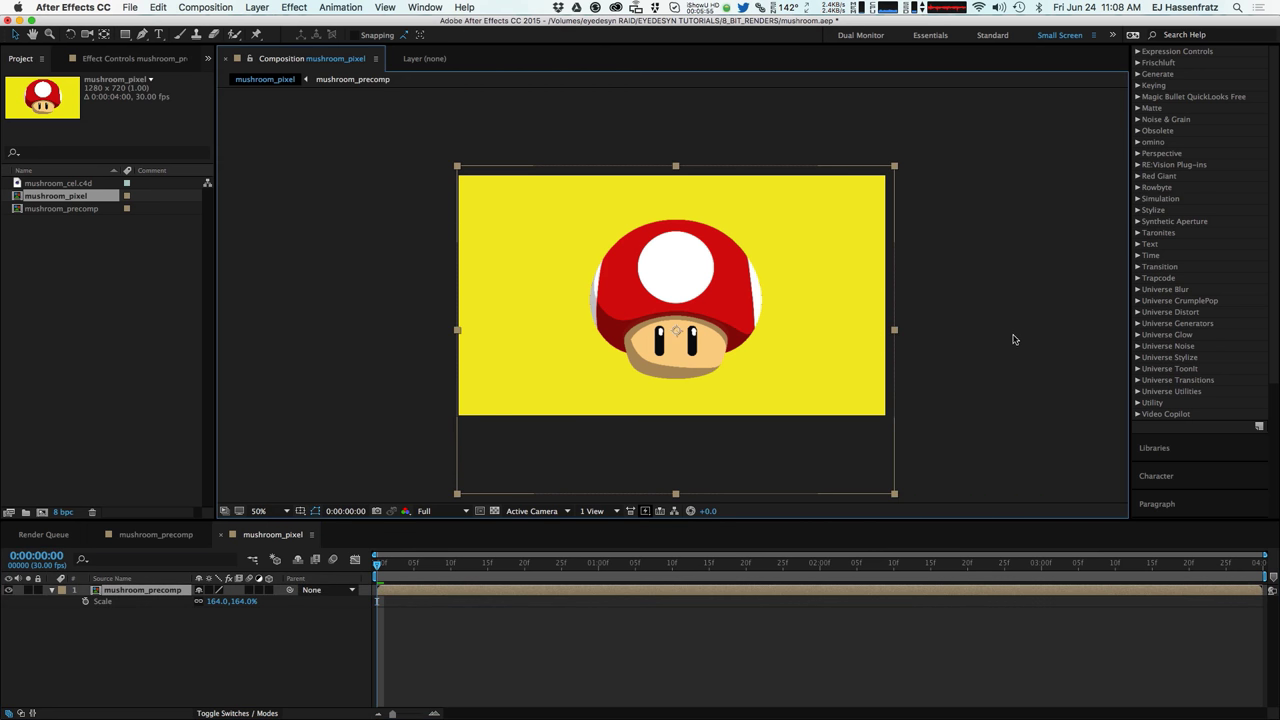
scroll(1276, 296, up, 5)
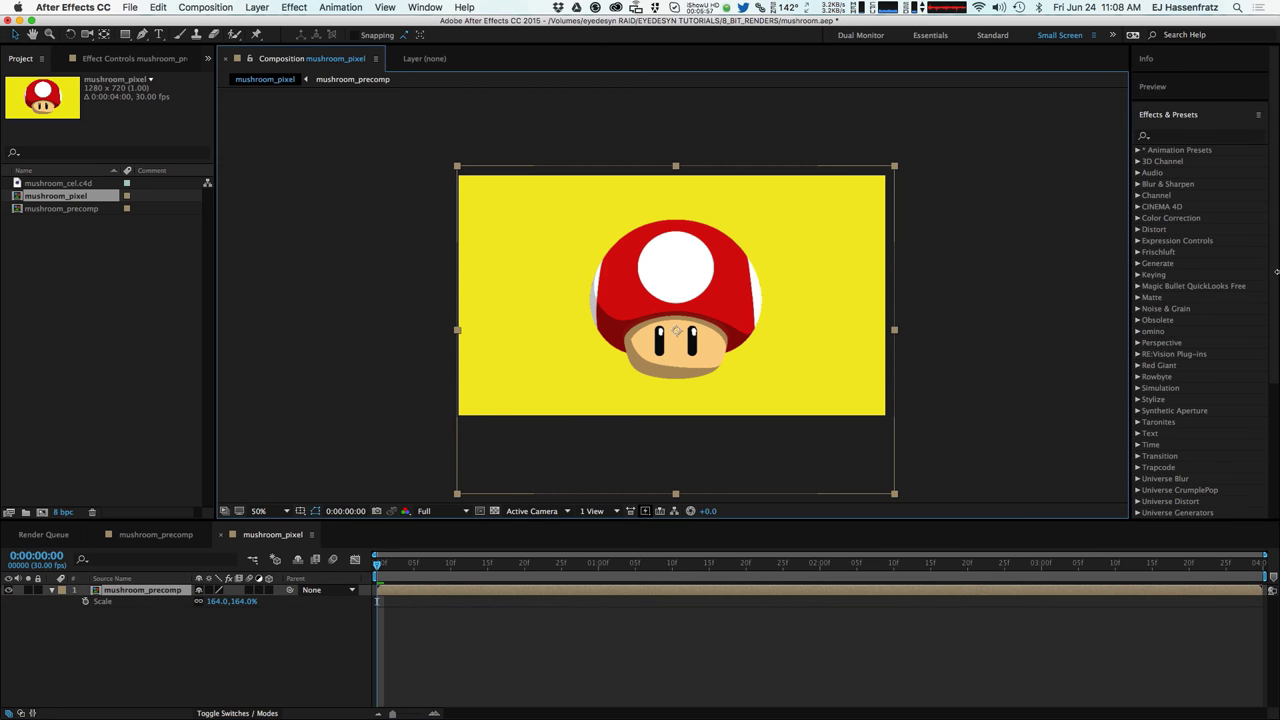
Step: Search Effects & Presets for 'mosaic' and apply Stylize > Mosaic to mushroom_precomp
click(1183, 136)
text(moa)
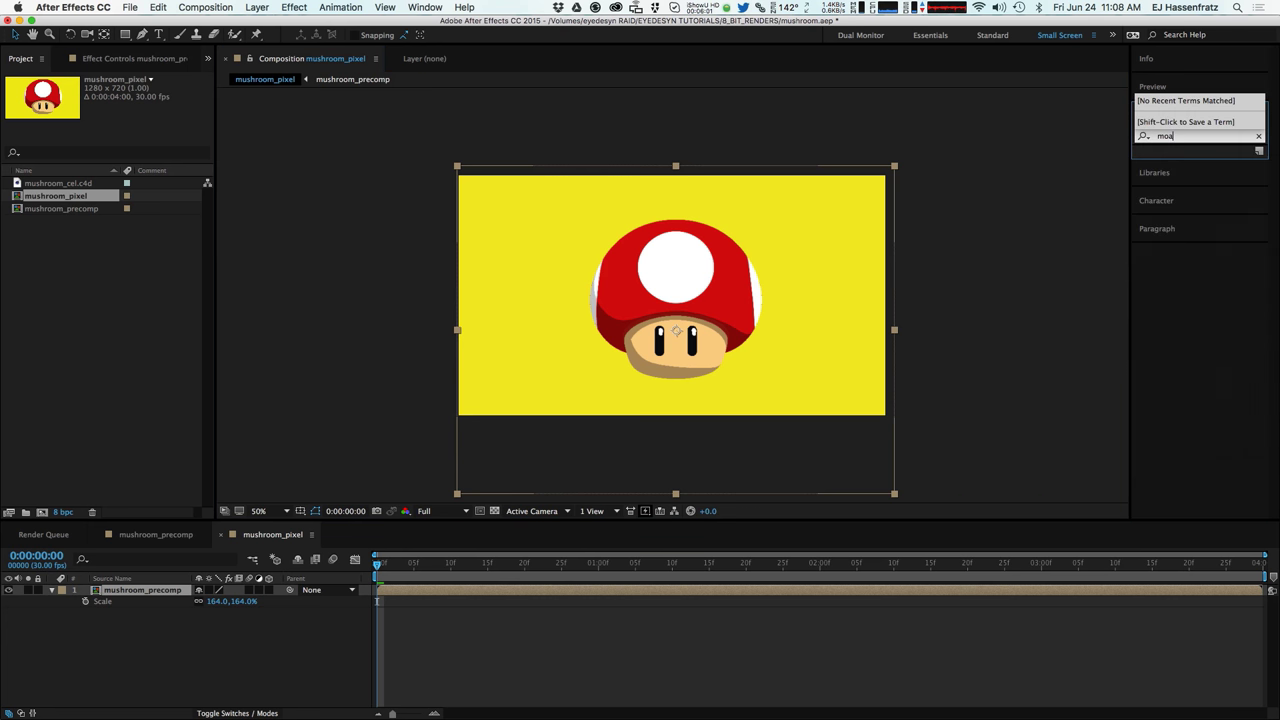
key(BackSpace)
text(saic)
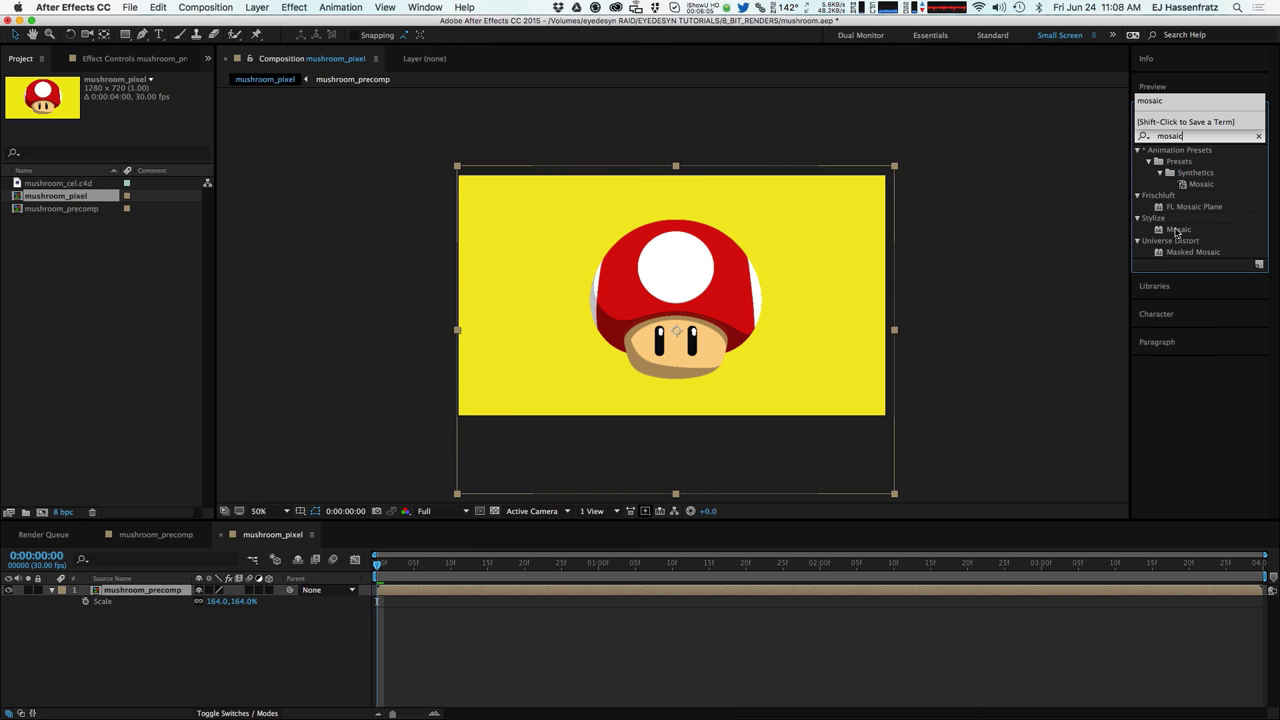
drag(1178, 230, 165, 600)
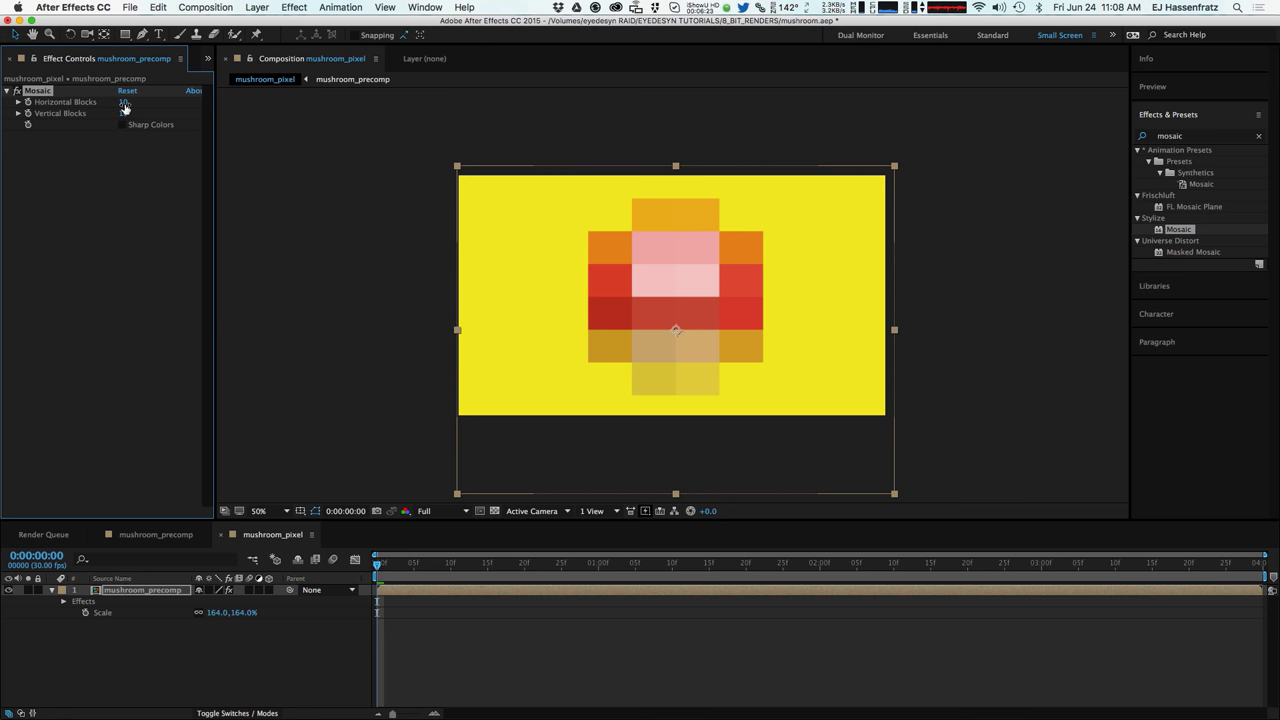
Step: Set Mosaic to 152 by 120 blocks with Sharp Colors on, then scale the layer up to inspect the pixels
mouse_move(123, 103)
mouse_down()
mouse_move(125, 118)
mouse_move(157, 117)
mouse_move(125, 110)
mouse_move(138, 119)
mouse_up()
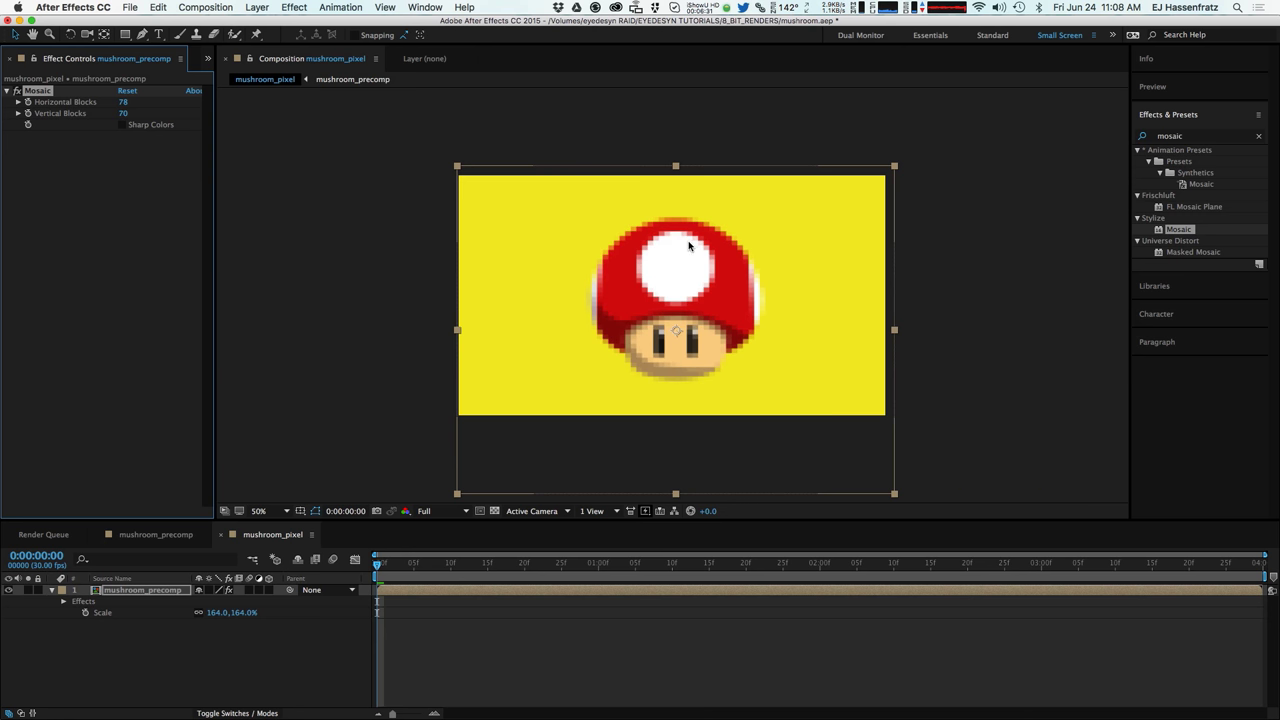
click(139, 127)
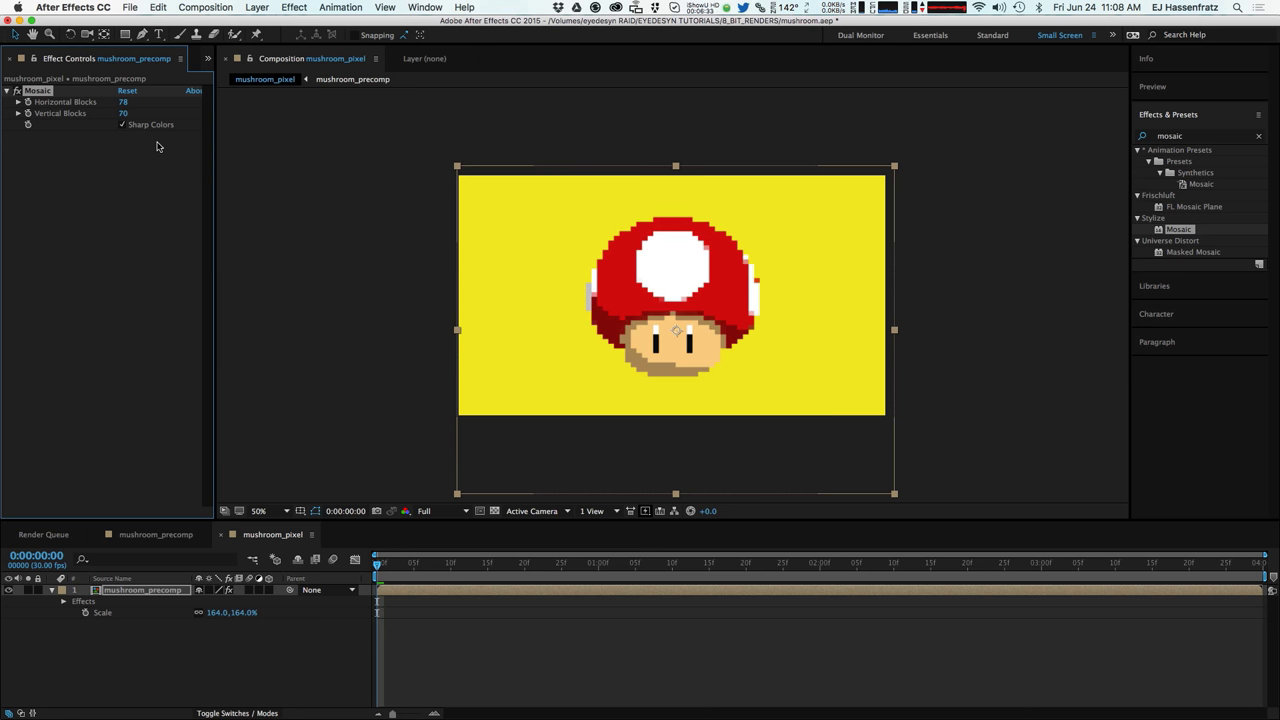
mouse_move(135, 104)
mouse_down()
mouse_move(166, 104)
mouse_move(134, 115)
mouse_move(150, 116)
mouse_up()
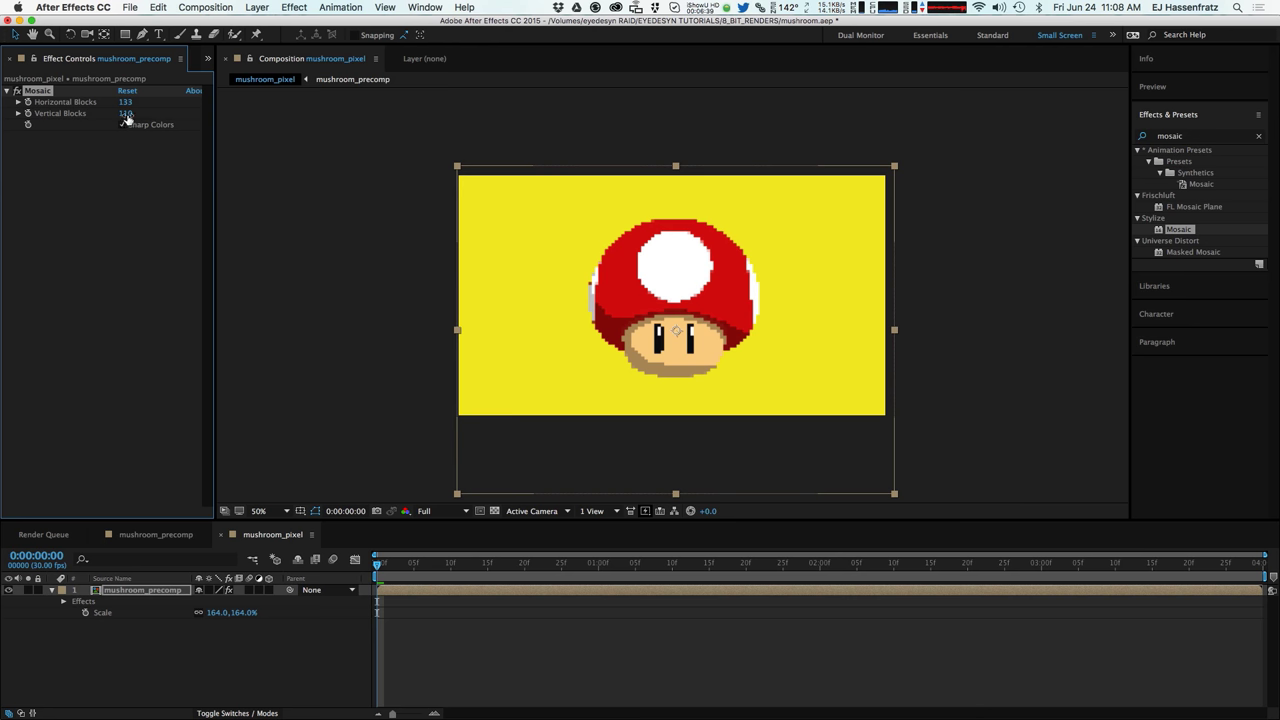
drag(125, 102, 139, 103)
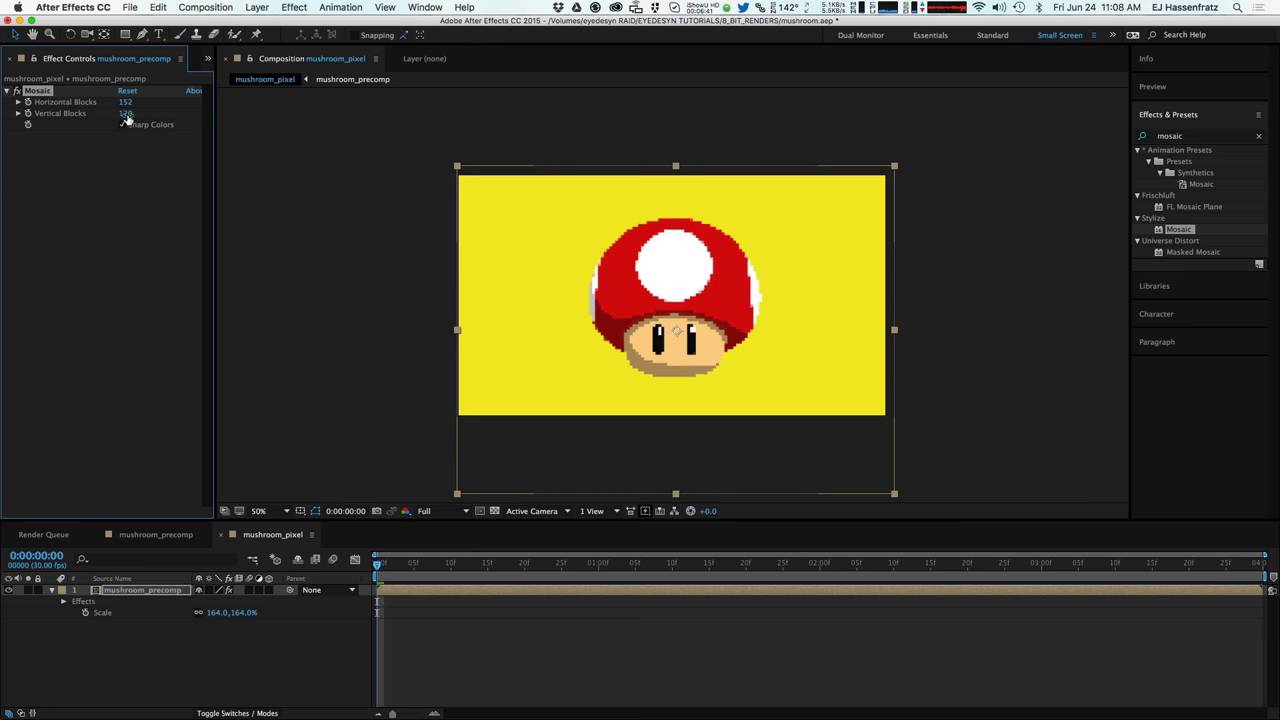
drag(216, 612, 571, 612)
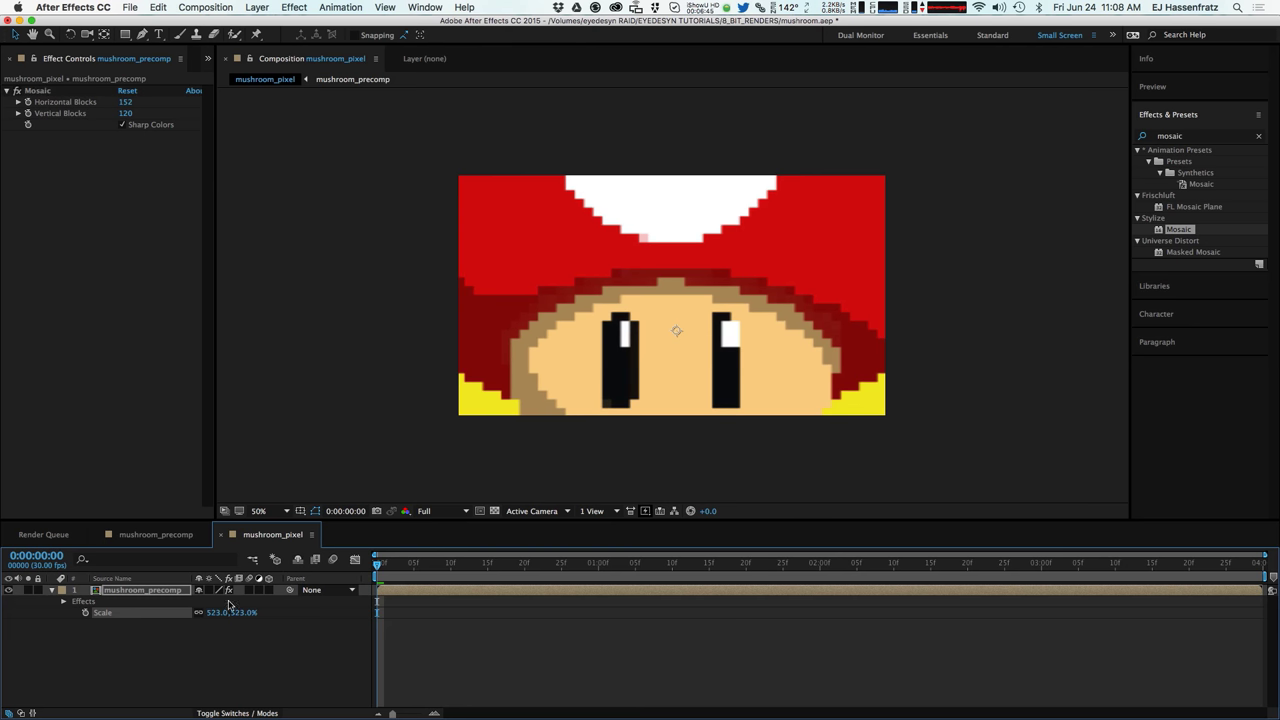
Step: Scale the layer back to 167% and lower Mosaic Horizontal Blocks for coarser pixels
drag(217, 612, 37, 612)
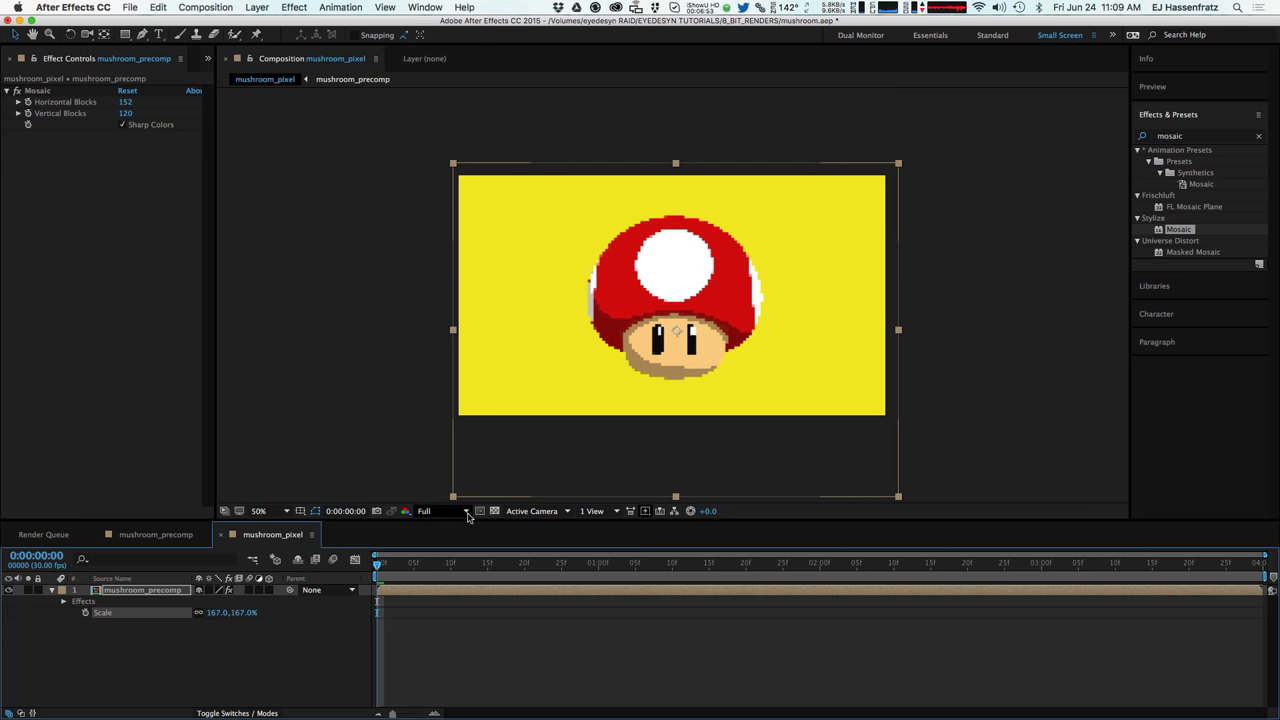
drag(124, 102, 82, 114)
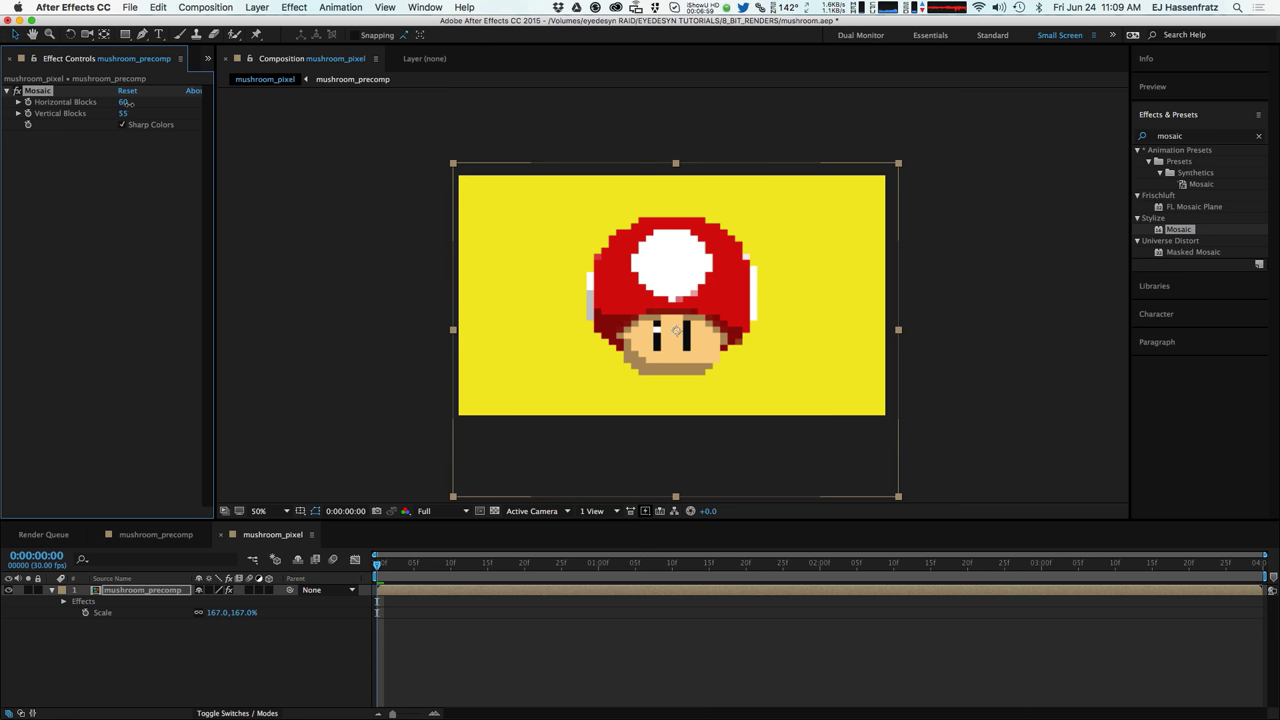
click(128, 103)
drag(124, 103, 100, 106)
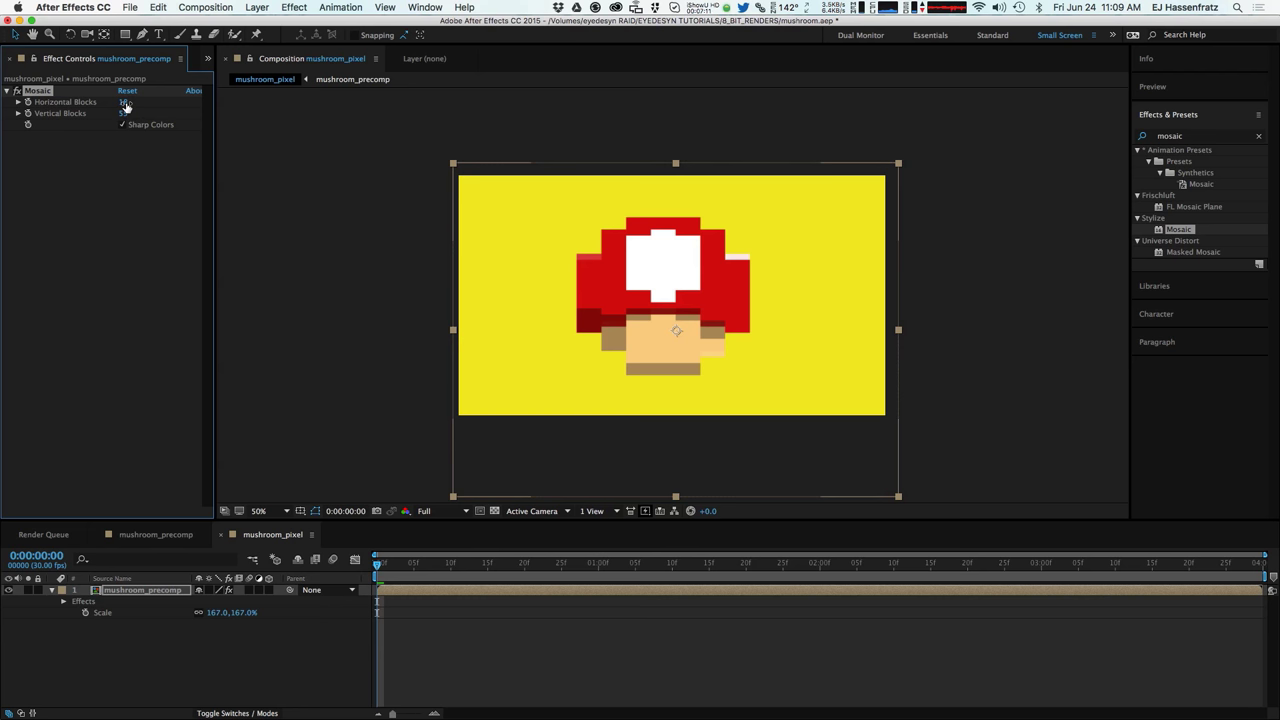
Step: Enter Mosaic blocks of 800 by 600, divide each by four, then reduce to 126 by 54
text(0)
key(Tab)
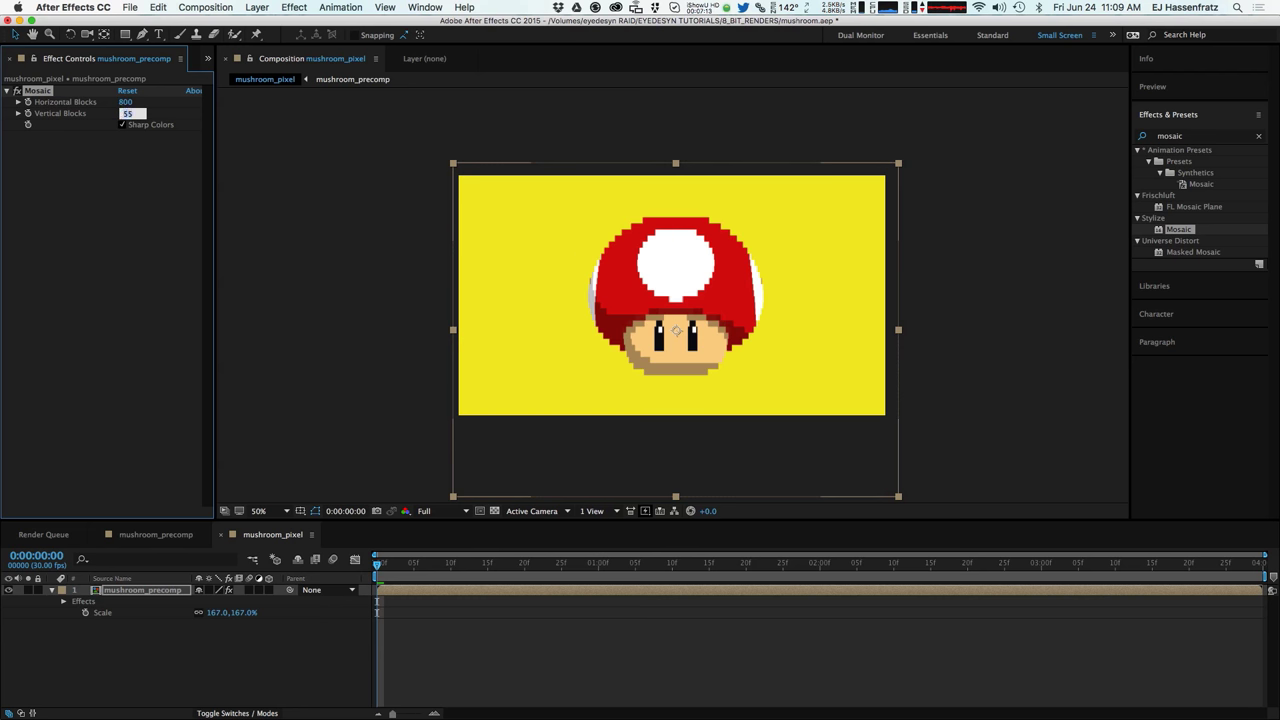
key(Return)
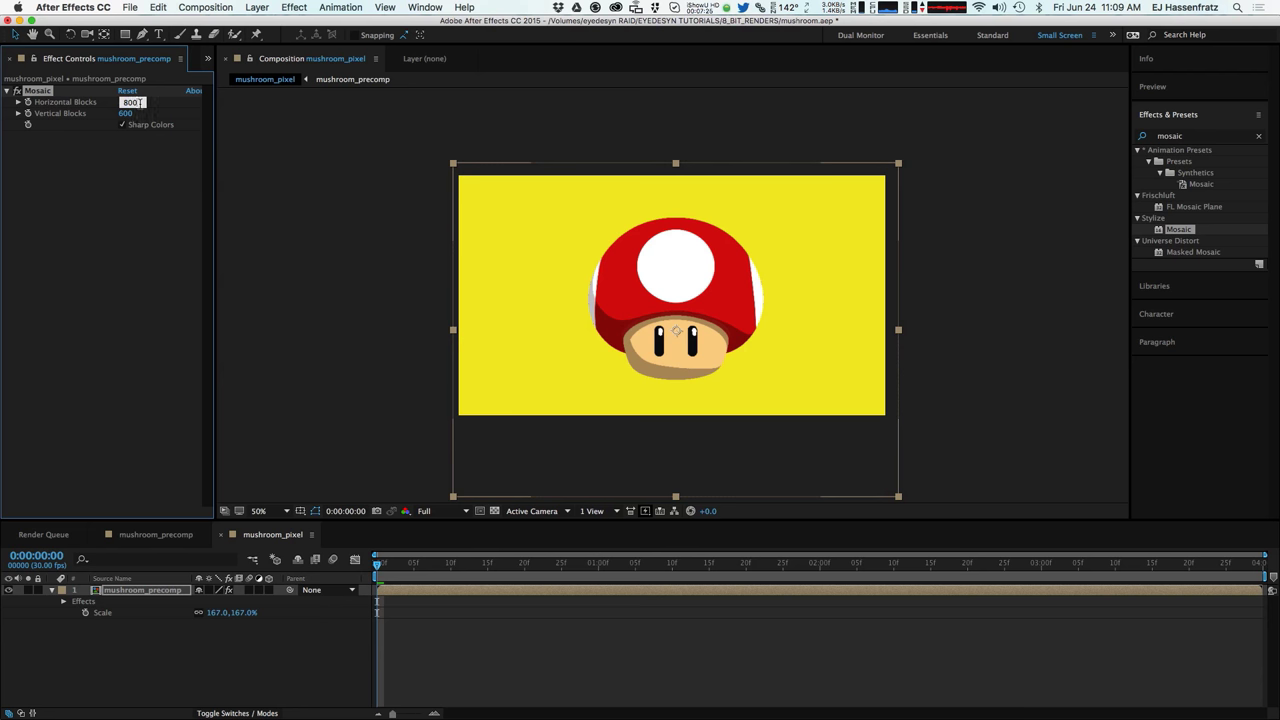
key(Return)
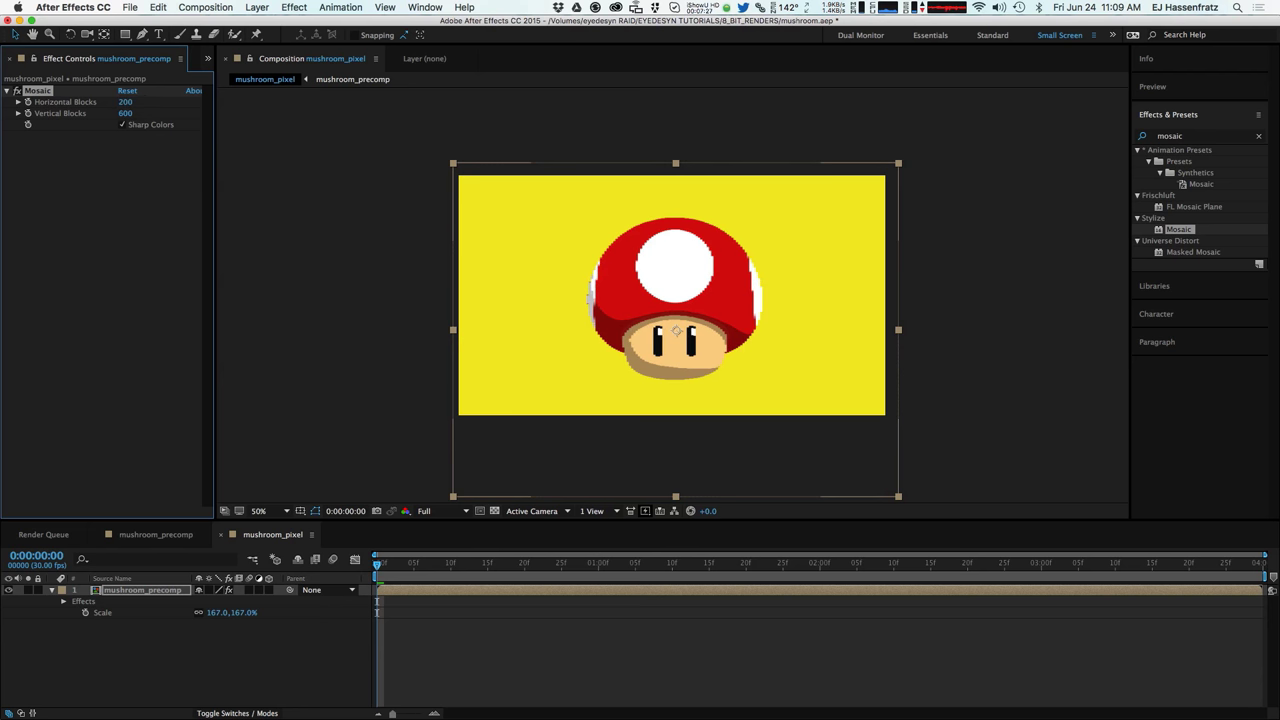
click(125, 113)
text(/4)
key(Return)
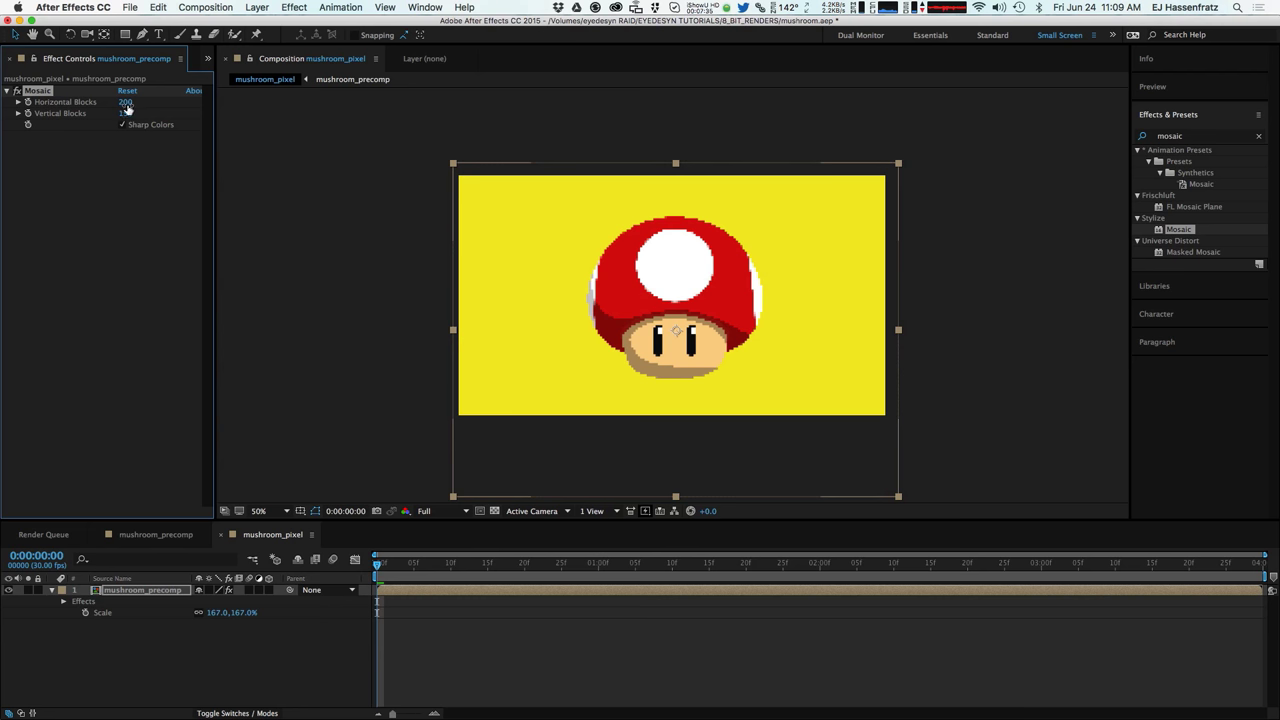
drag(127, 103, 100, 157)
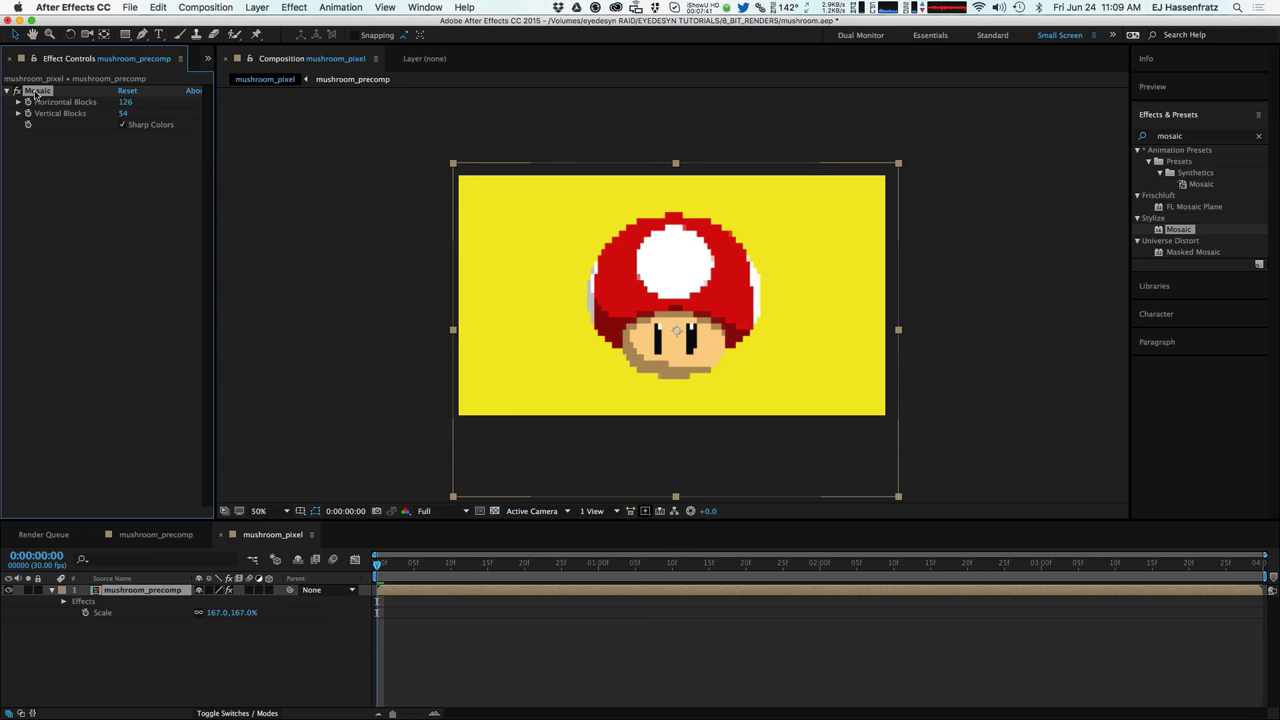
Step: Switch off Mosaic, apply CC Ball Action to the mushroom layer, and raise its Ball Size to about 291
click(16, 92)
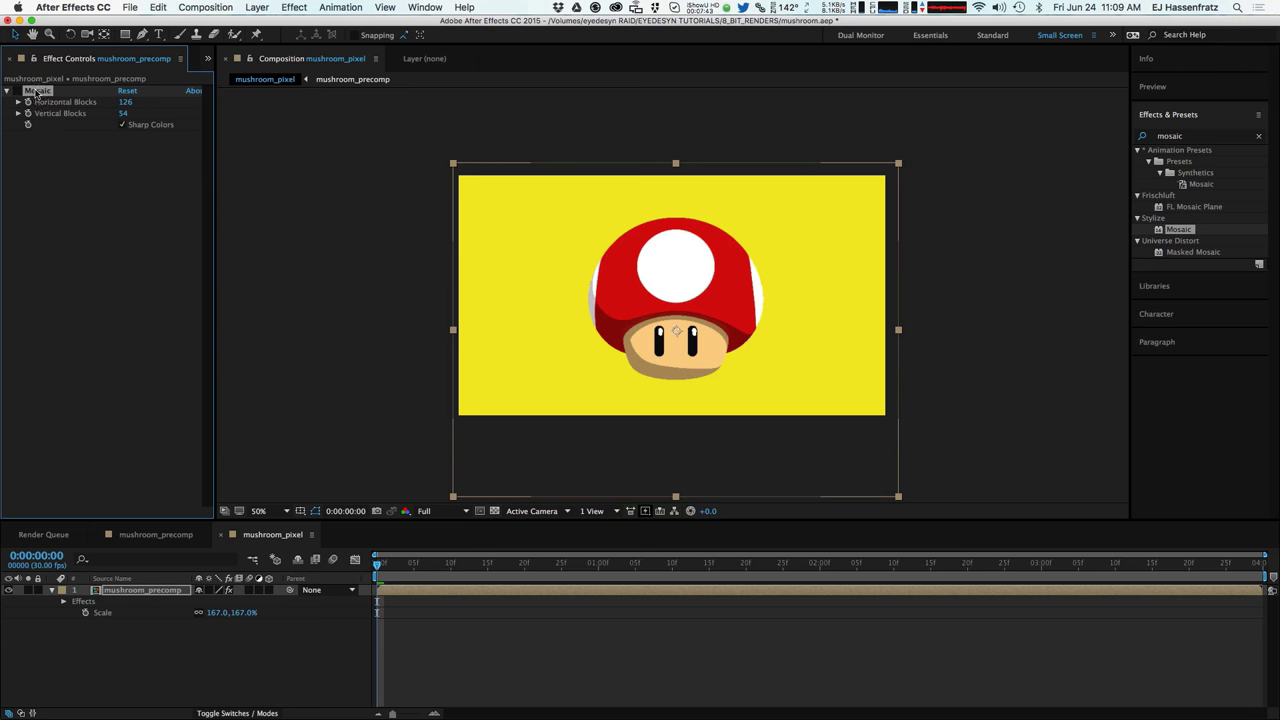
click(1258, 136)
click(1179, 135)
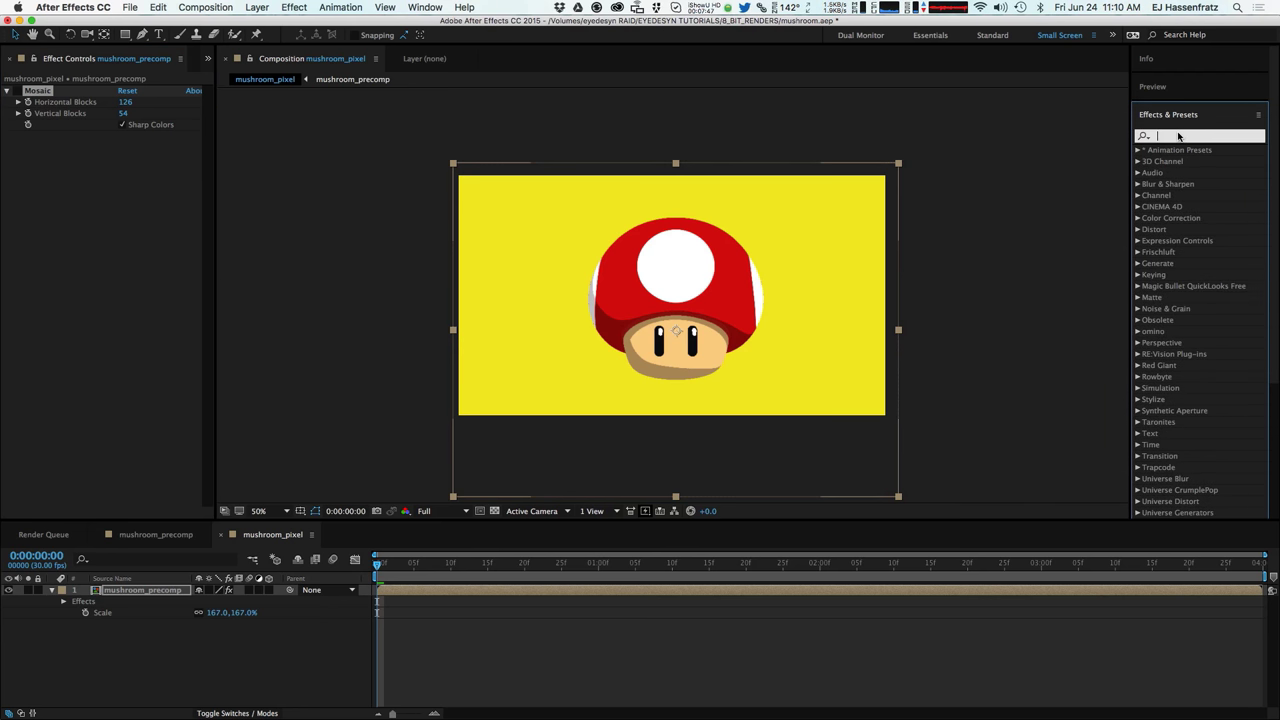
text(cc ball)
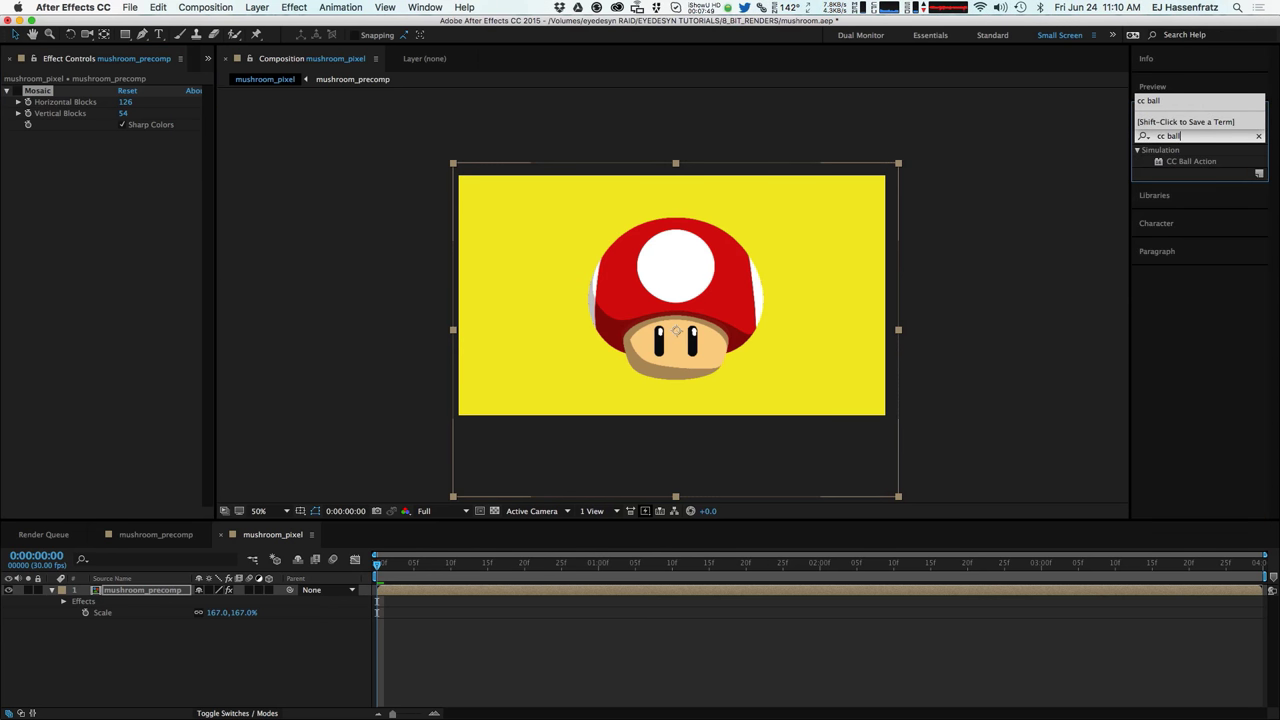
drag(1205, 167, 77, 306)
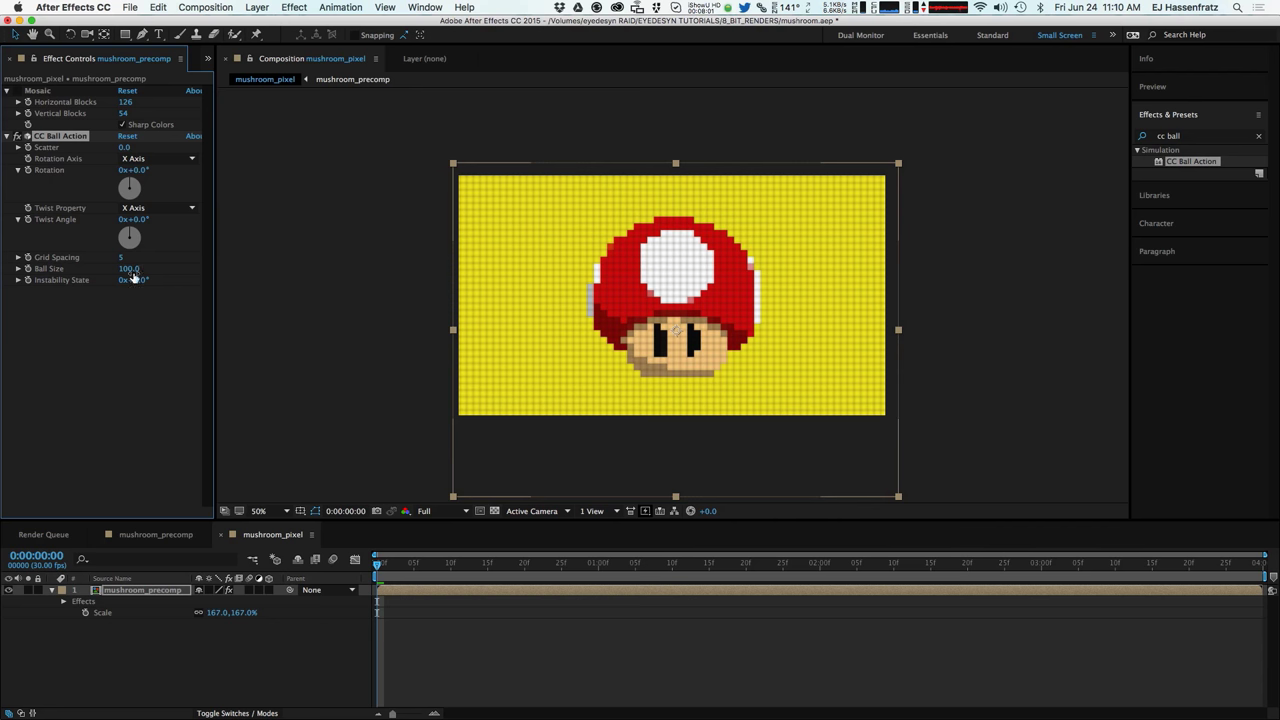
drag(130, 268, 160, 268)
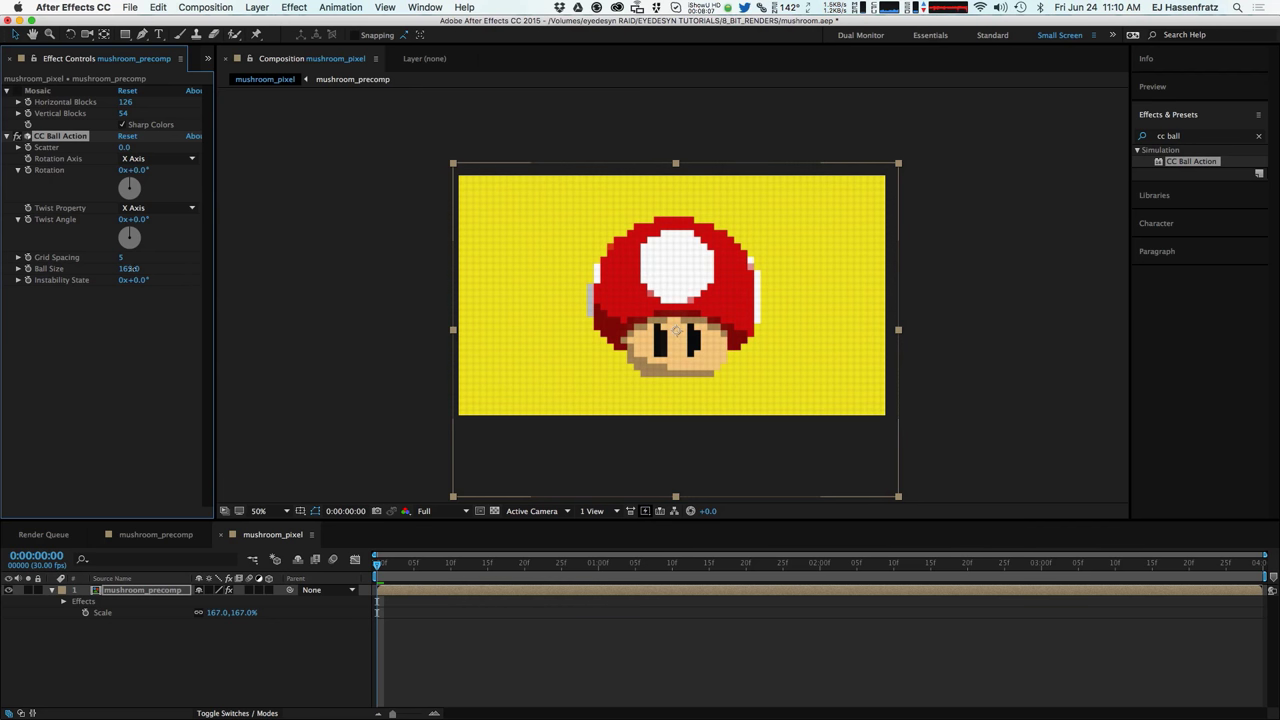
drag(145, 268, 186, 277)
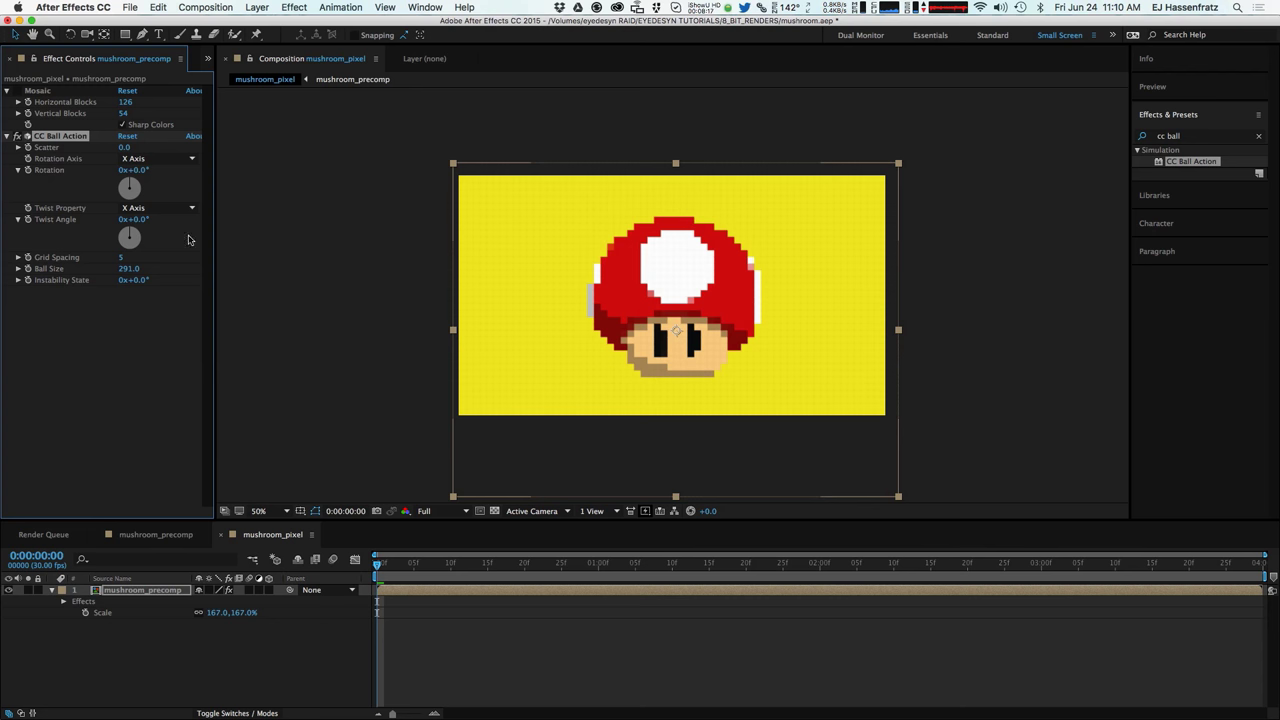
Step: Tighten CC Ball Action's Grid Spacing down to 1
drag(128, 269, 137, 306)
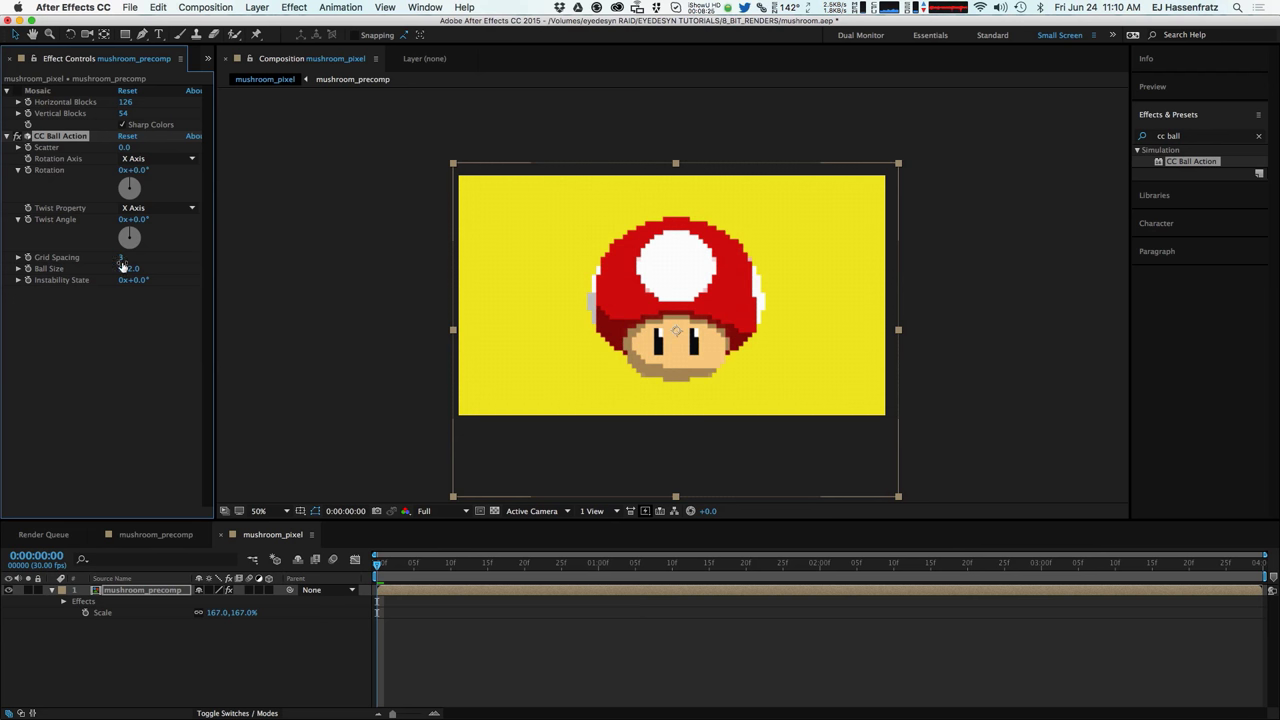
click(165, 266)
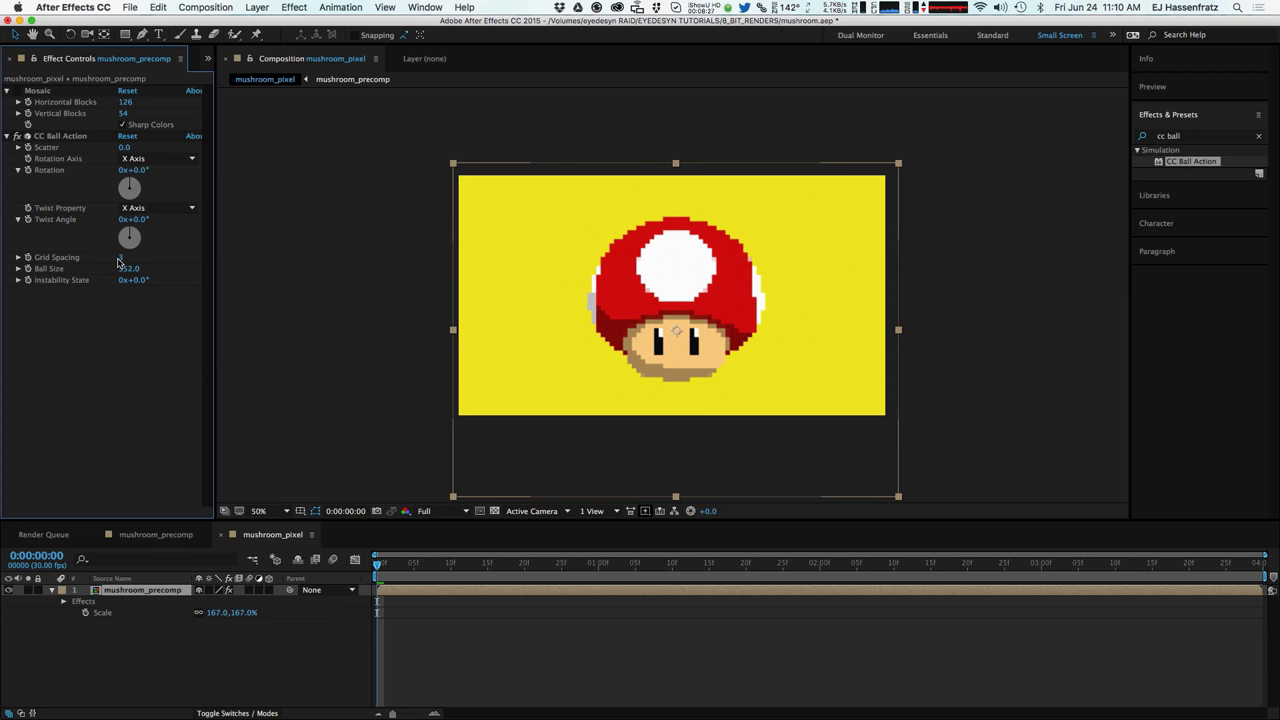
drag(118, 258, 113, 258)
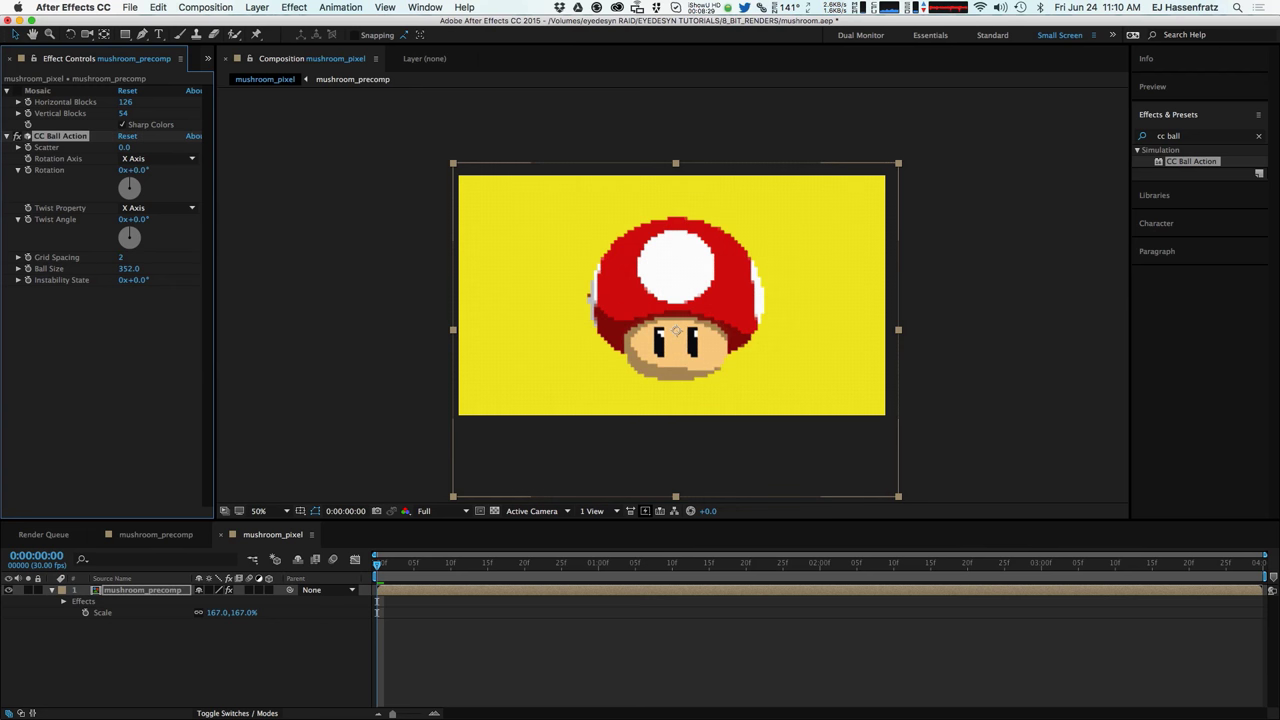
click(126, 261)
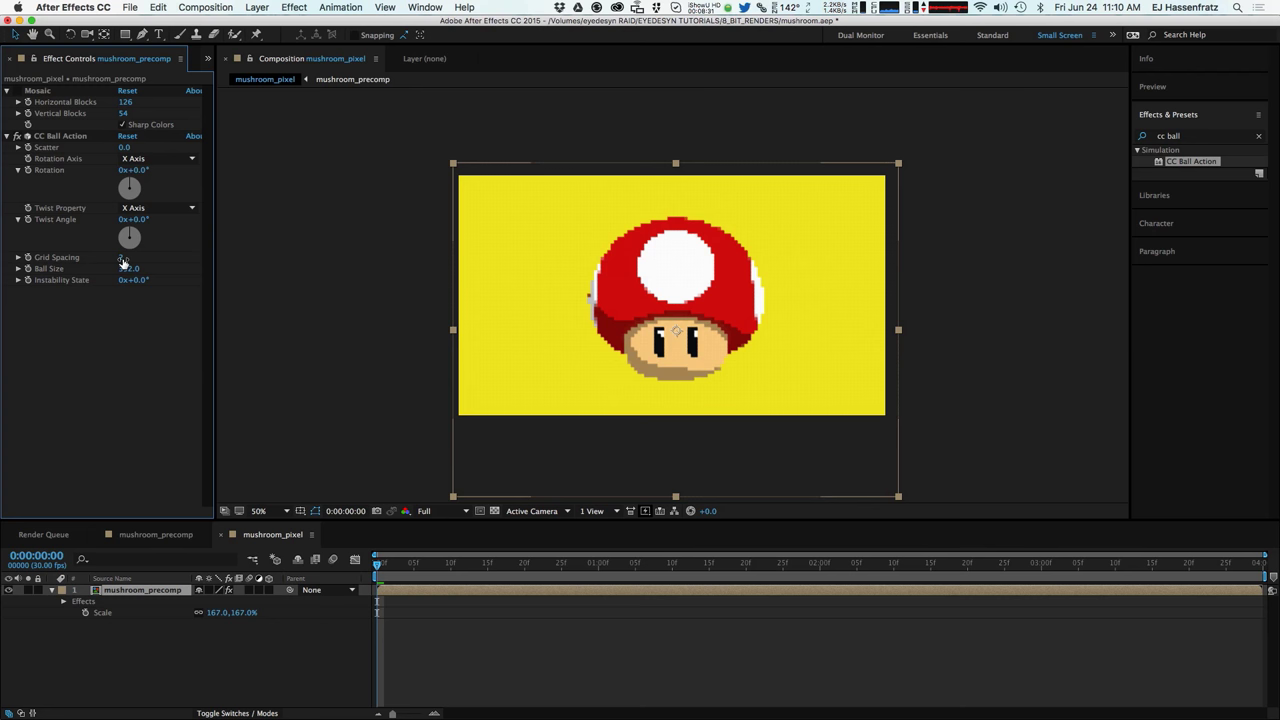
drag(123, 262, 118, 281)
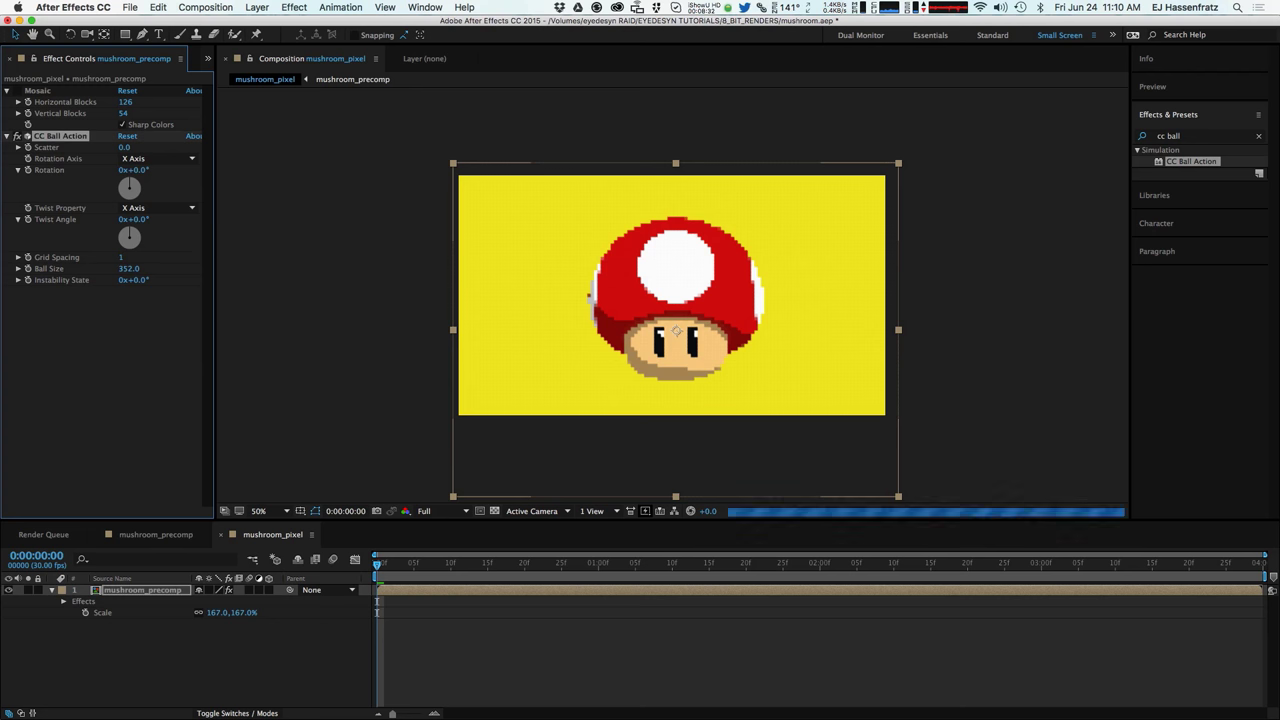
Step: Set Grid Spacing to 6 and adjust Ball Size to about 184
click(117, 264)
text(6)
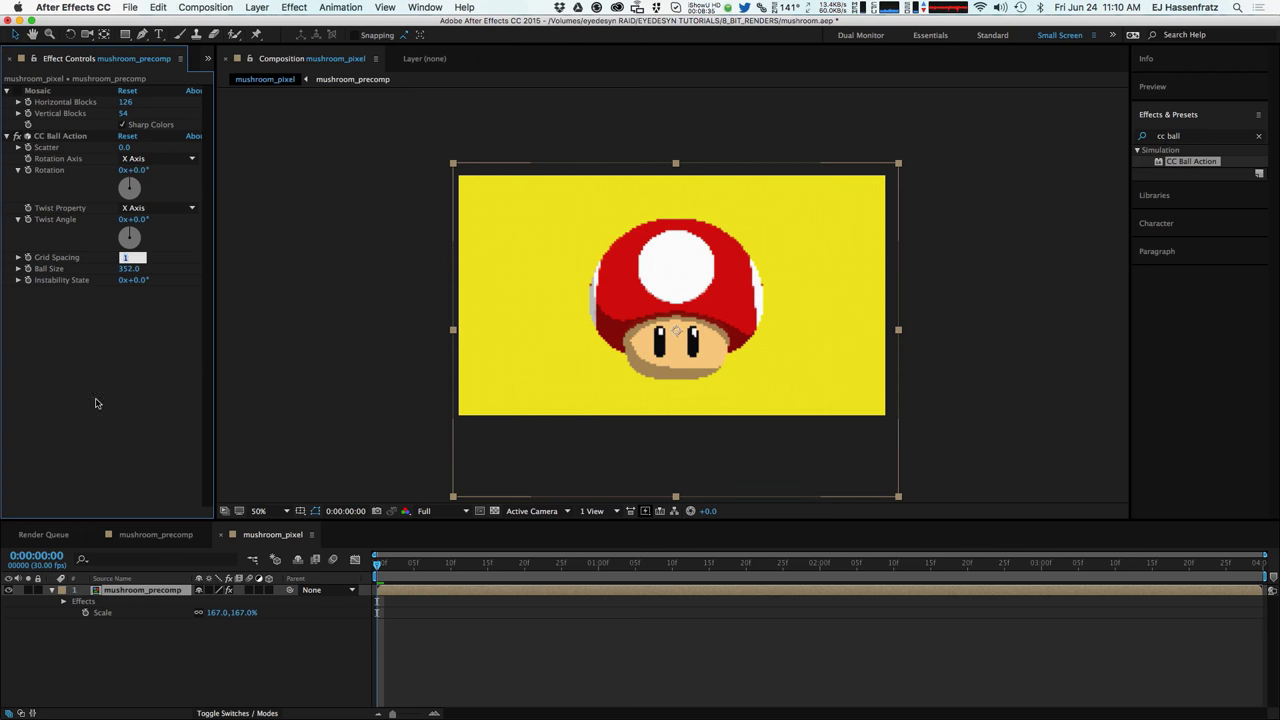
key(Return)
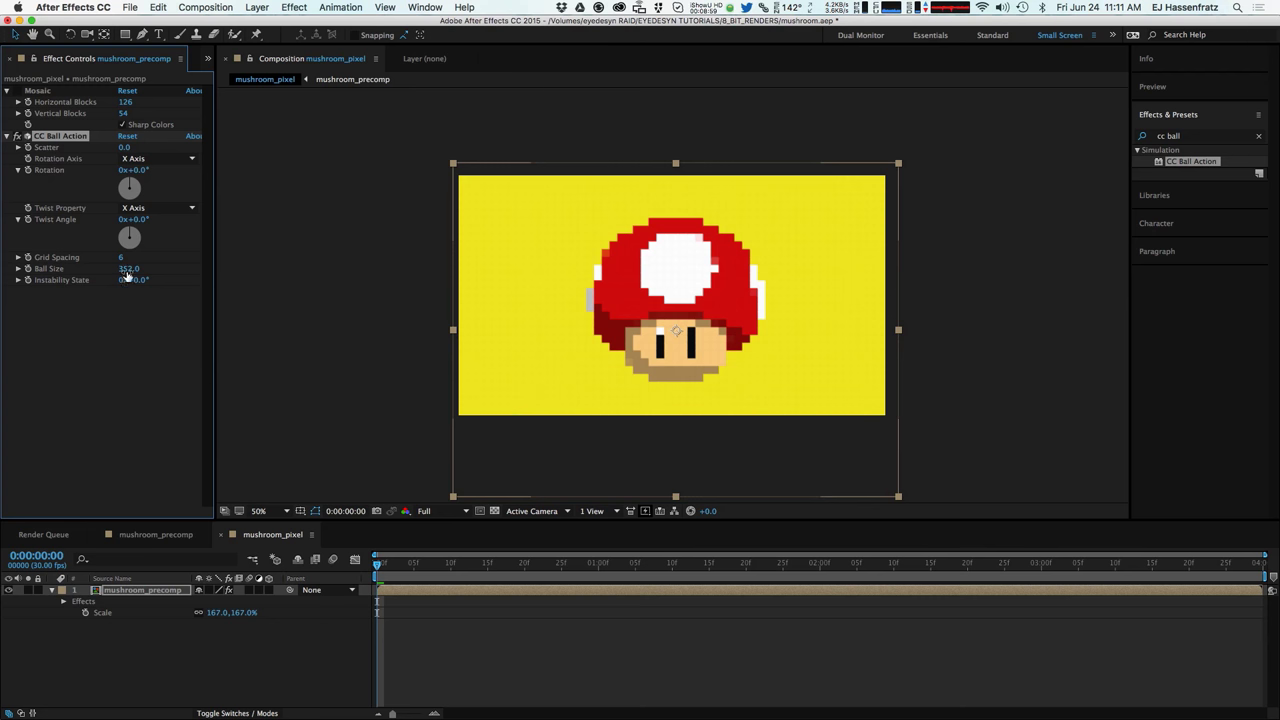
drag(127, 269, 78, 271)
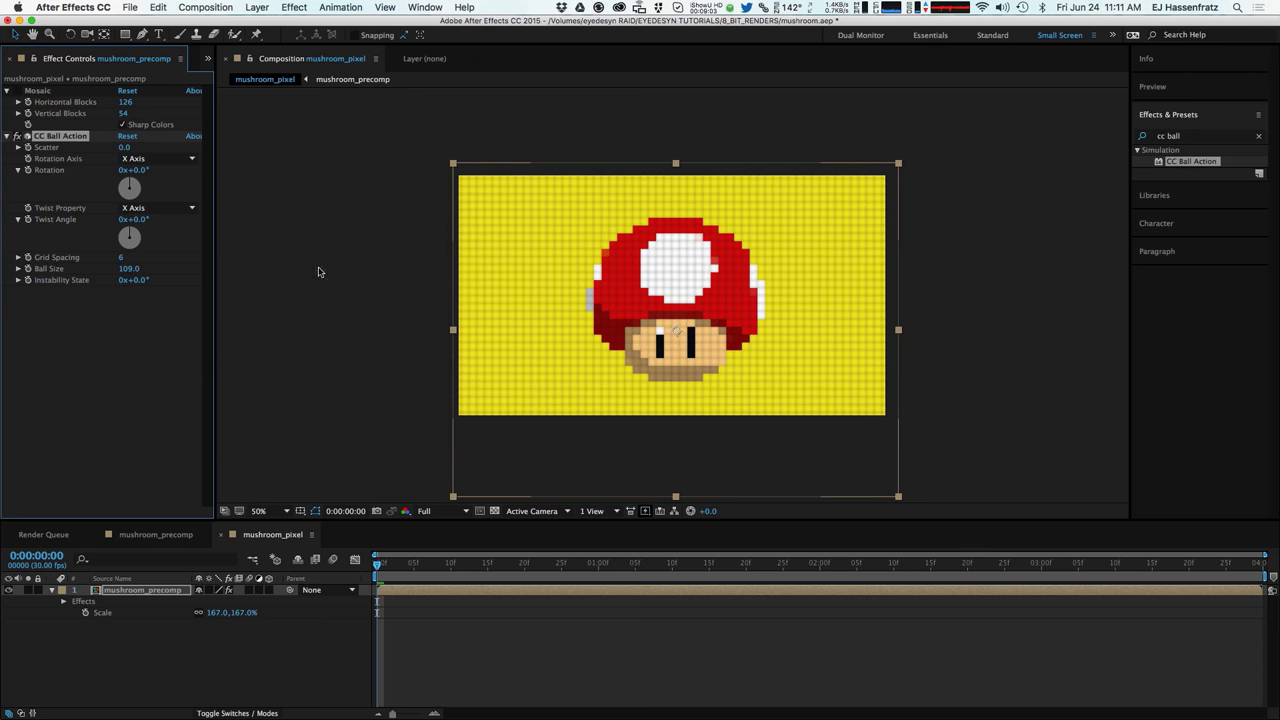
drag(127, 269, 177, 267)
Step: Set CC Ball Action's Ball Size to 200
click(129, 268)
text(200)
key(Return)
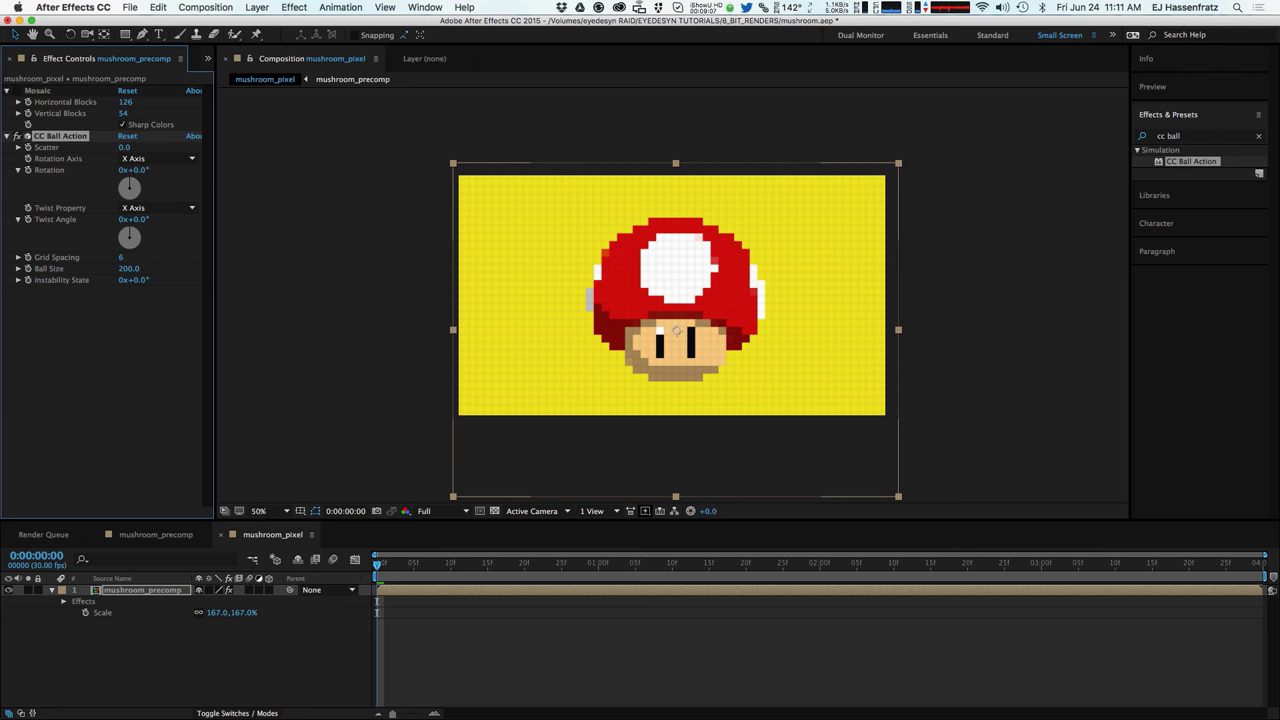
Step: Apply the Cartoon effect to the mushroom layer with Render set to Fill
click(1198, 137)
text(cartoon)
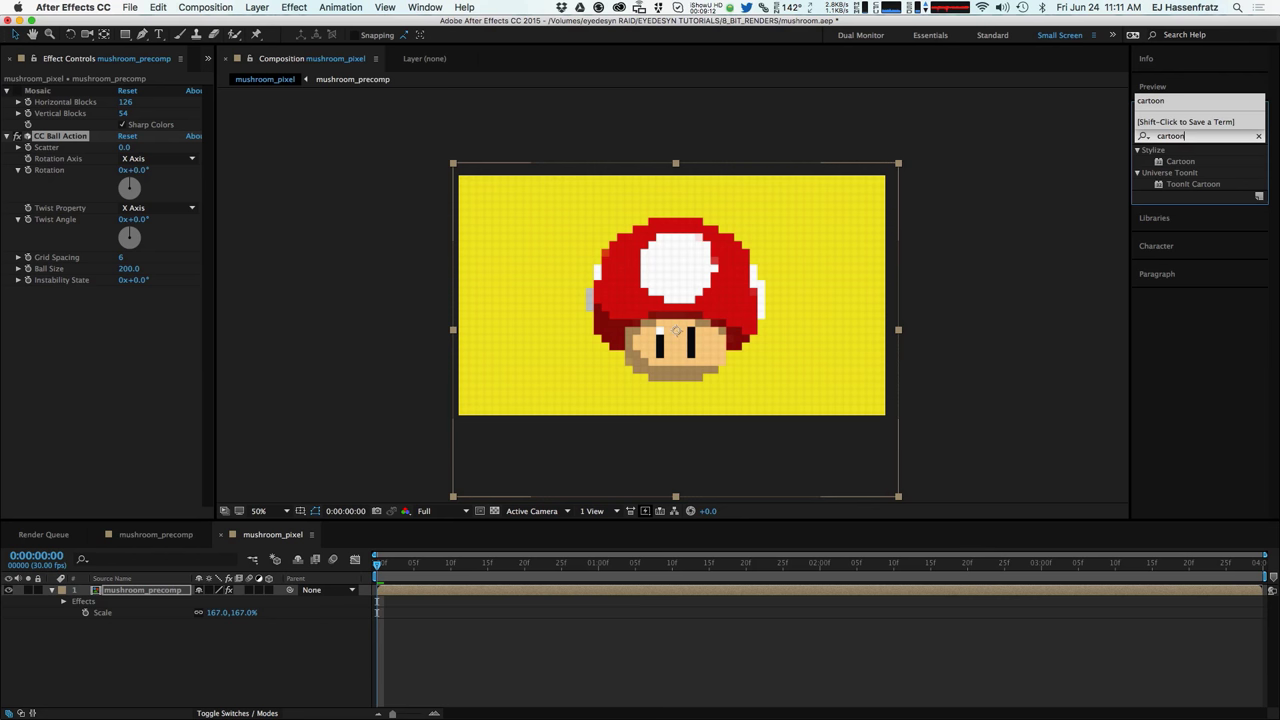
key(Return)
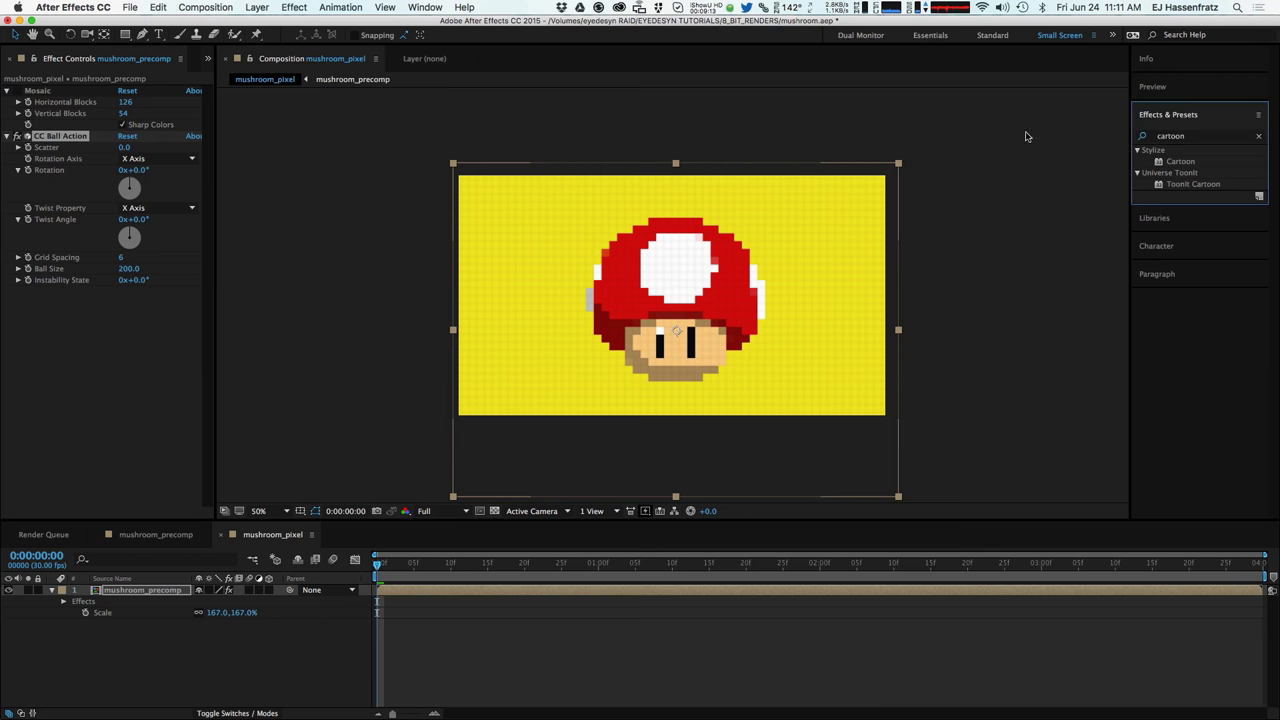
drag(1175, 161, 155, 340)
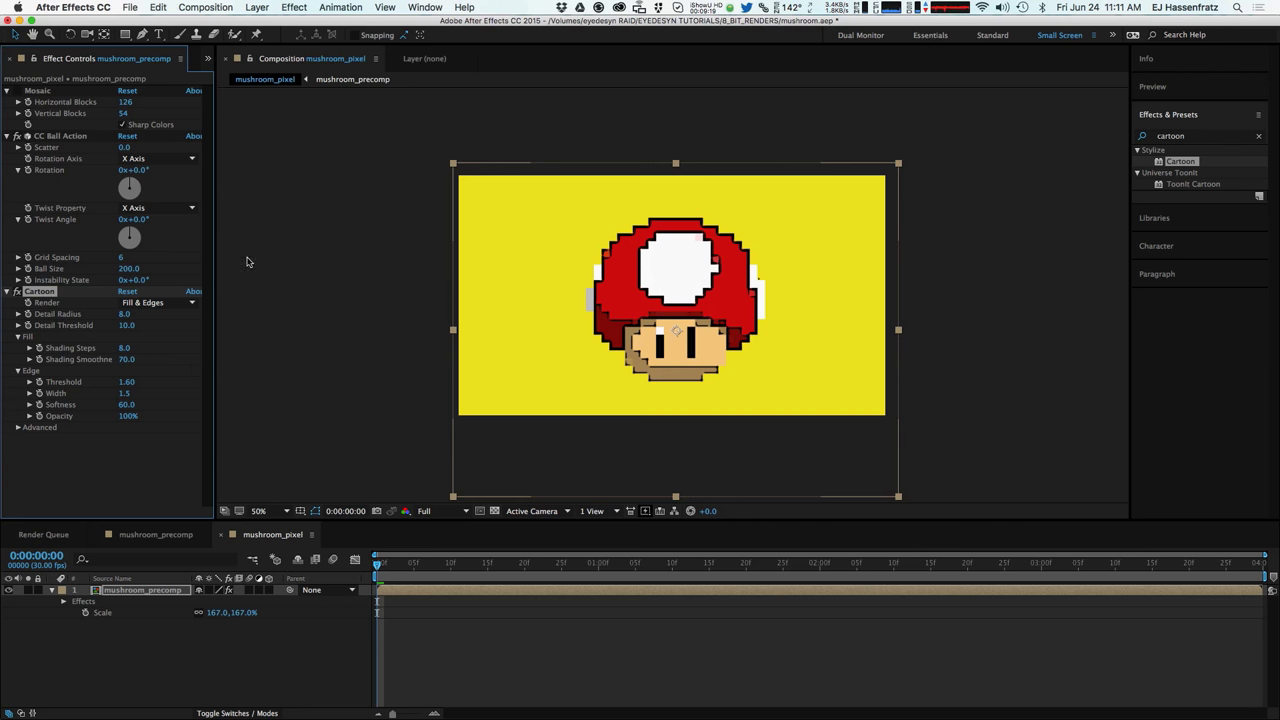
click(158, 304)
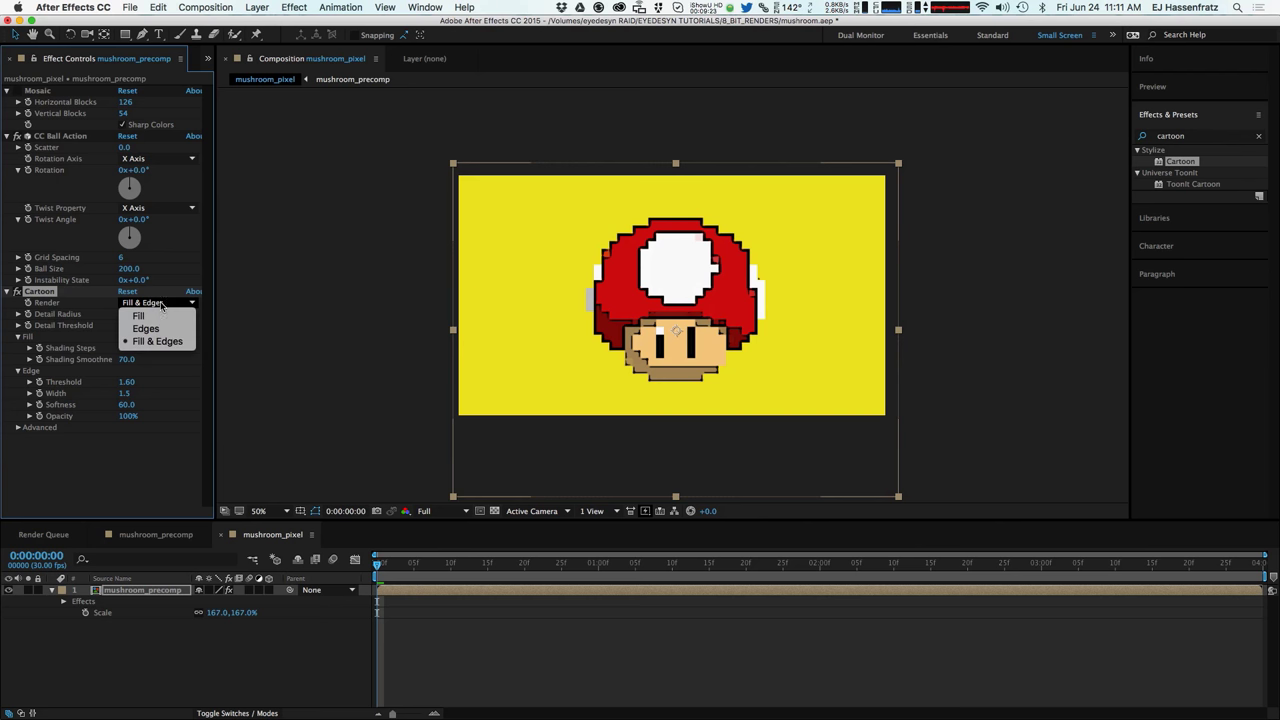
click(185, 317)
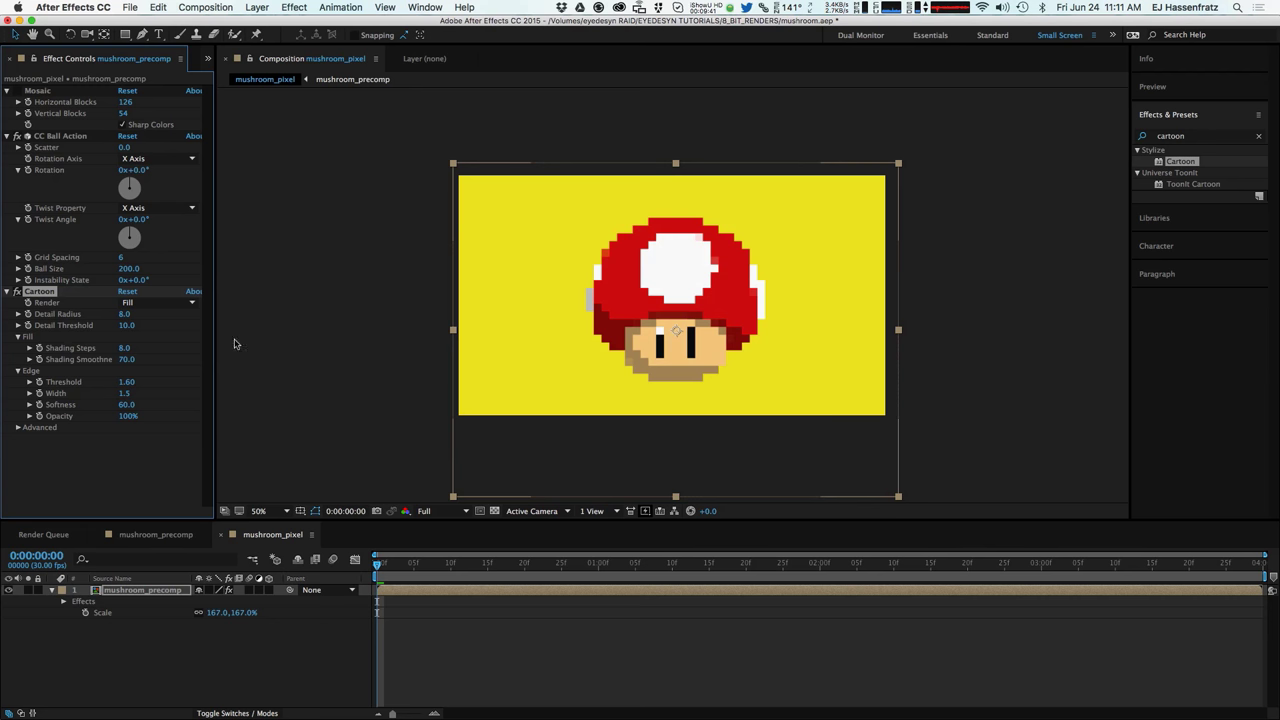
click(971, 407)
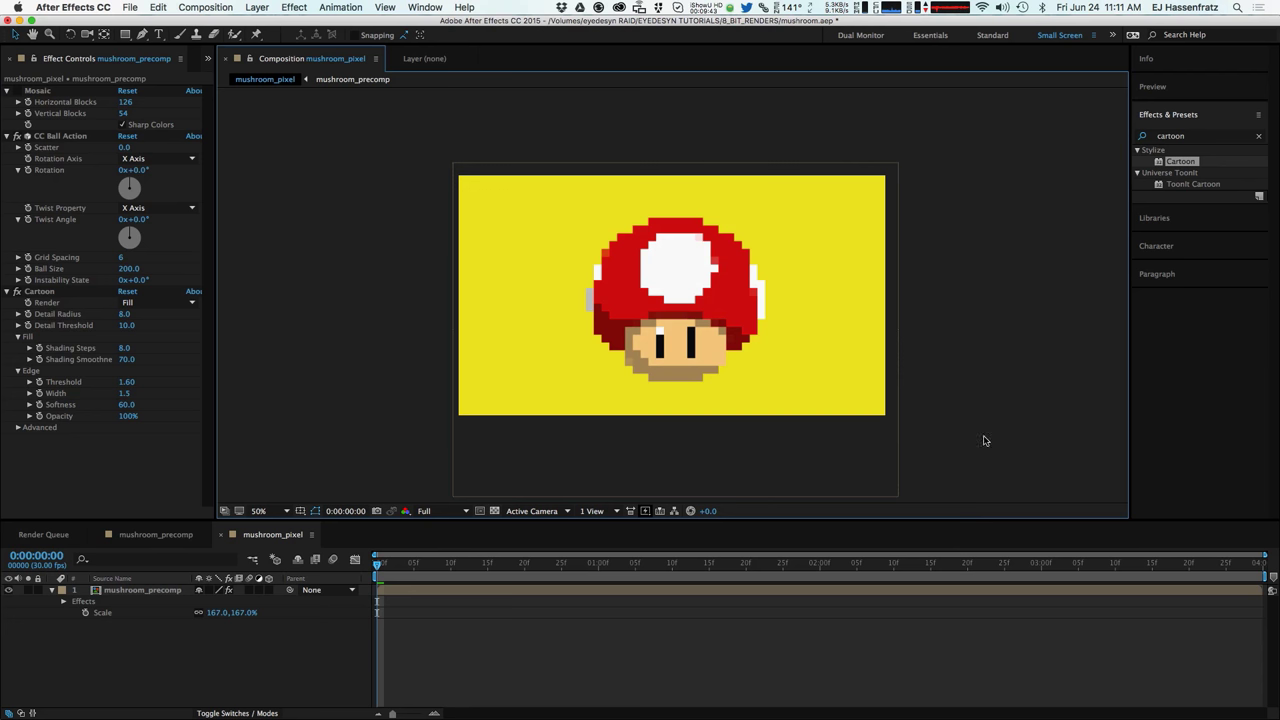
Step: Reduce Grid Spacing to 3 and set the layer Scale to 200%
drag(121, 257, 106, 258)
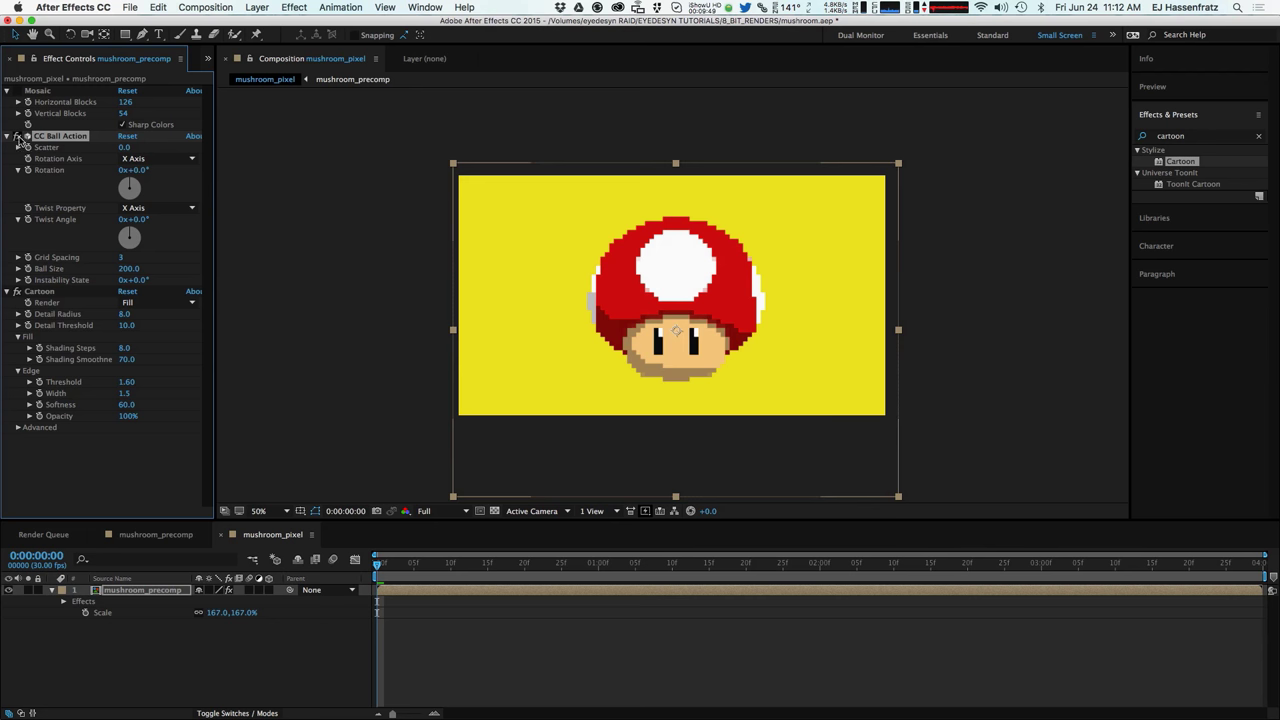
drag(224, 612, 340, 603)
drag(237, 614, 300, 610)
click(237, 614)
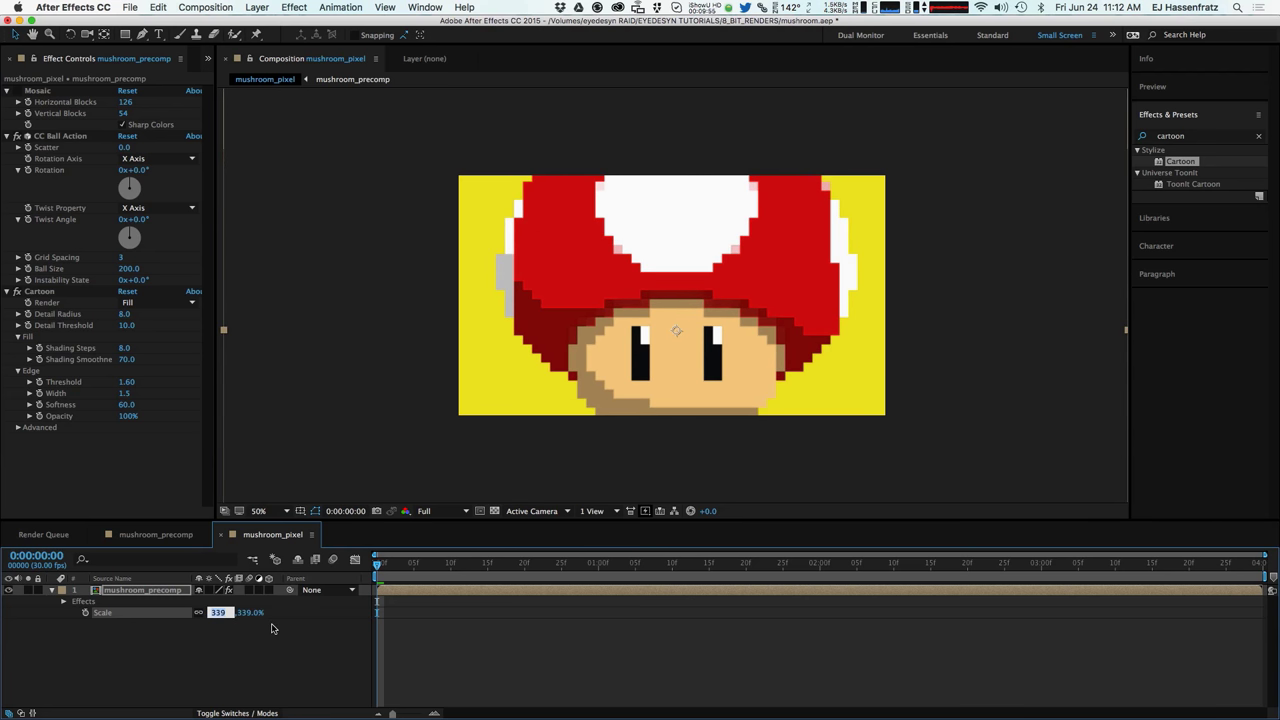
text(200)
key(Return)
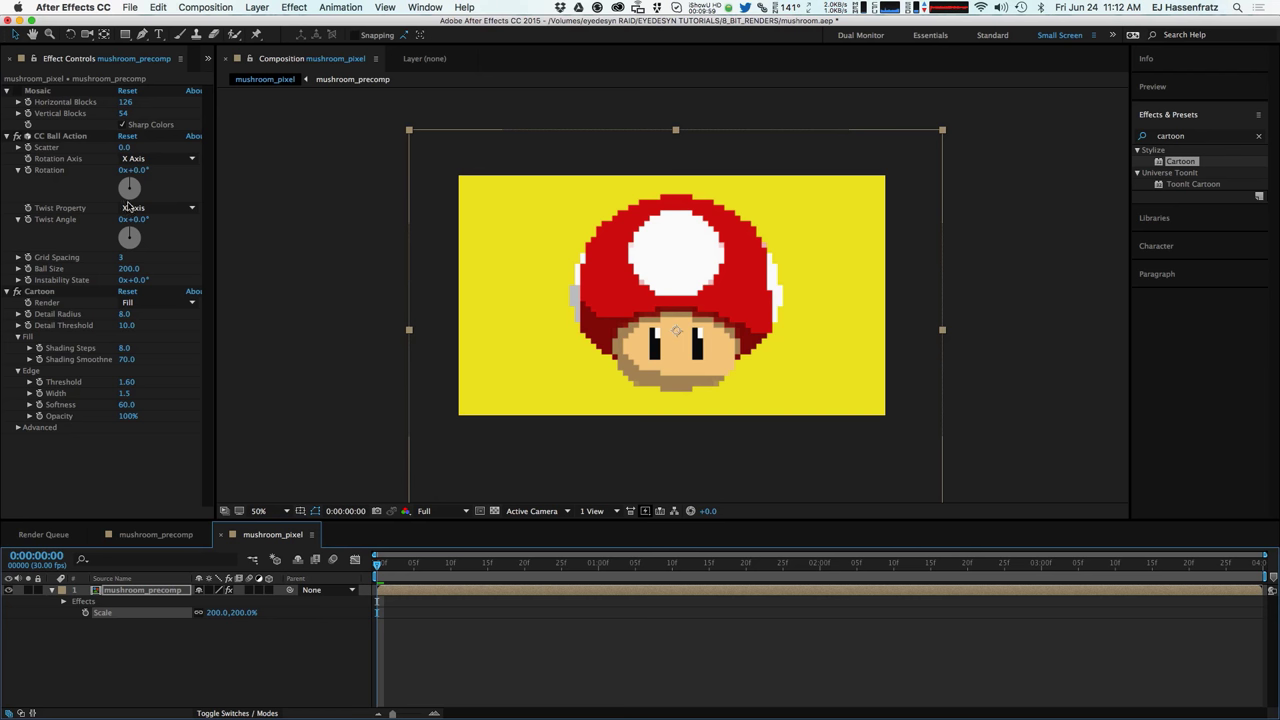
Step: Turn off CC Ball Action and re-enable Mosaic at 90 by 50 blocks
click(17, 135)
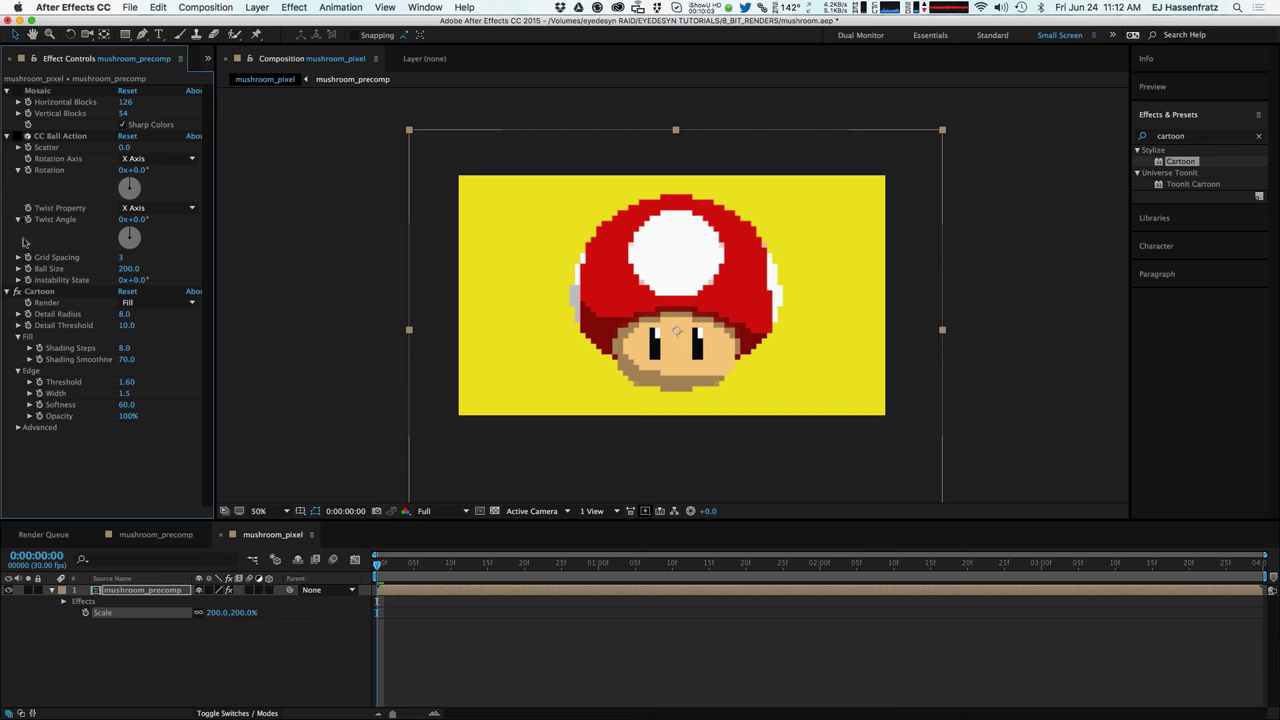
click(17, 90)
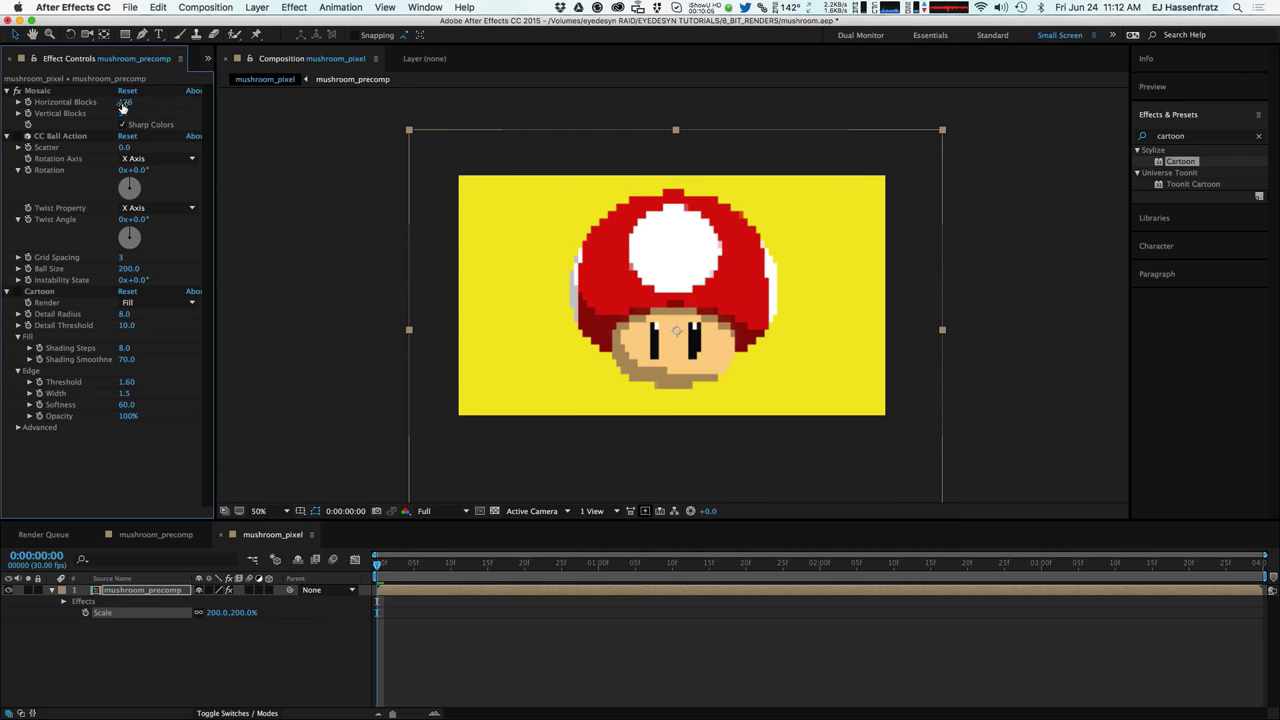
drag(153, 104, 126, 105)
click(127, 103)
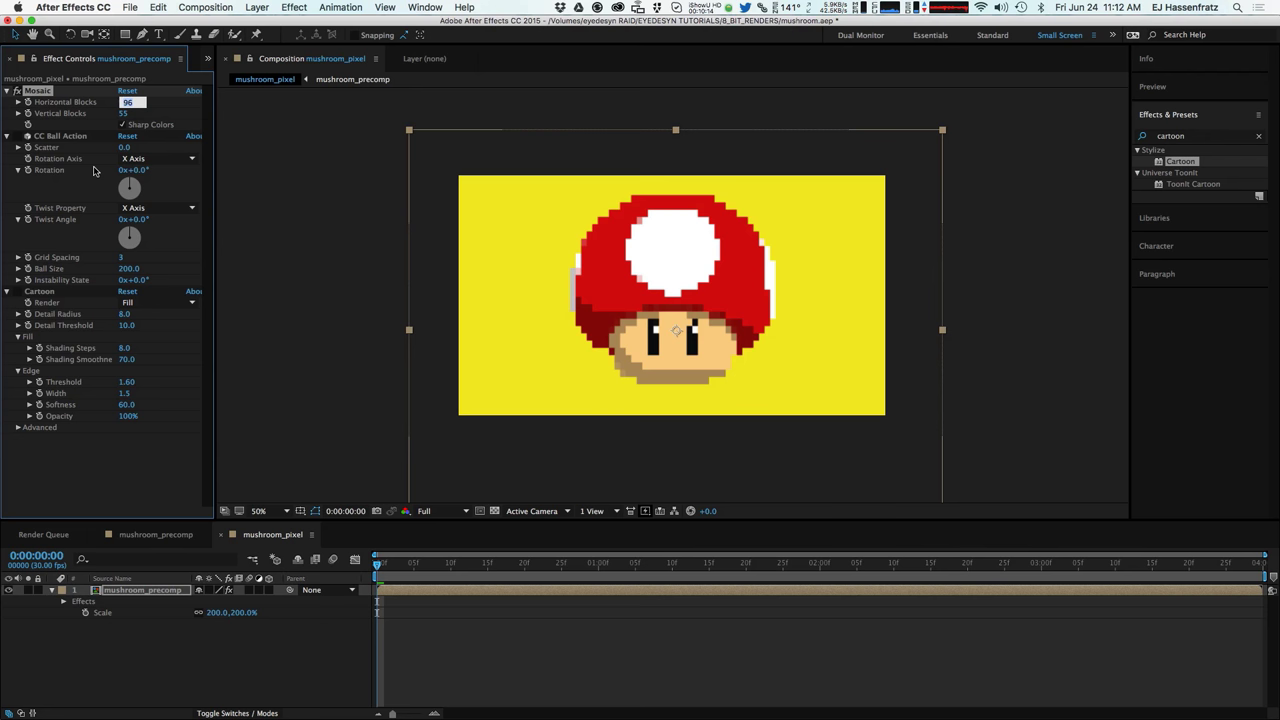
text(90)
key(Tab)
text(50)
key(Return)
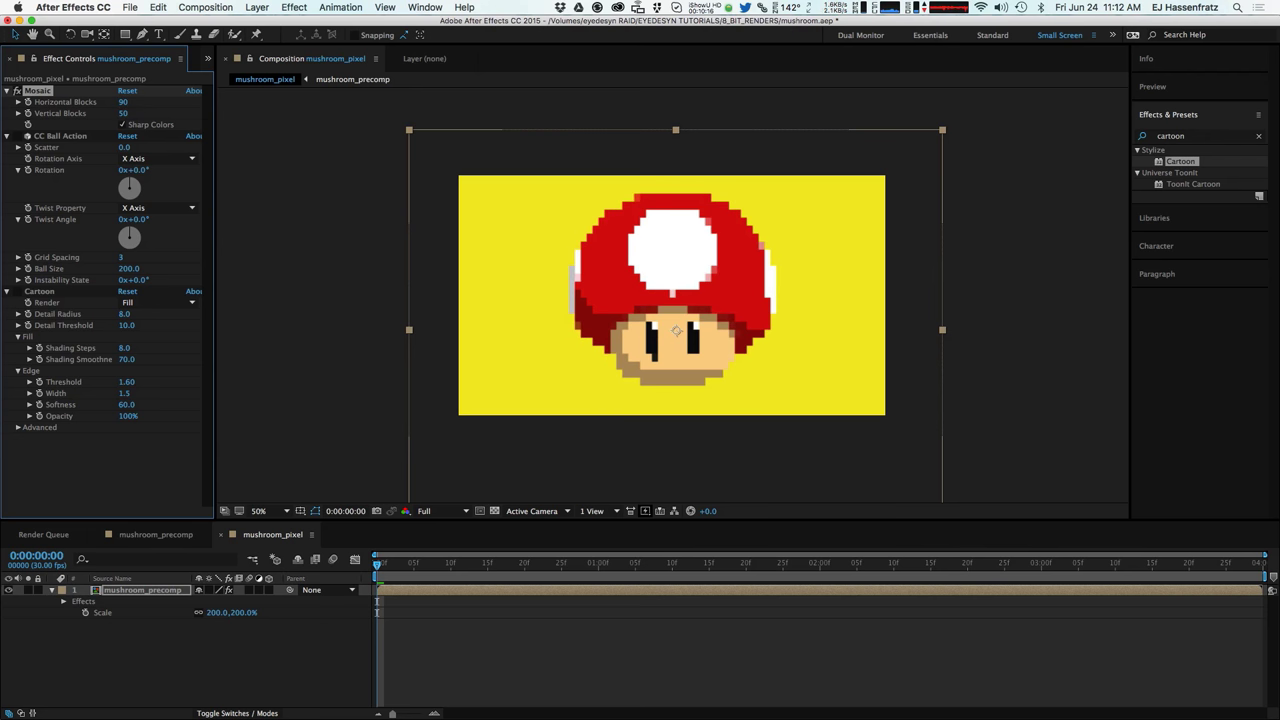
click(17, 90)
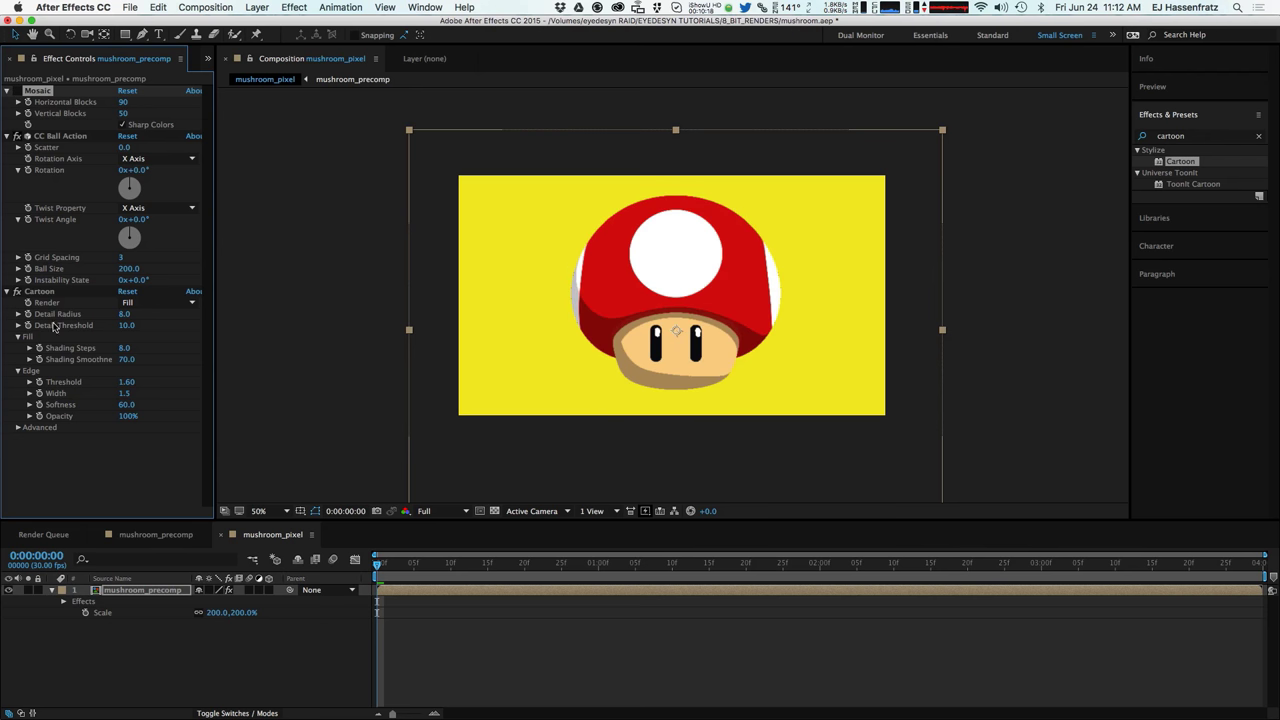
key(super+z)
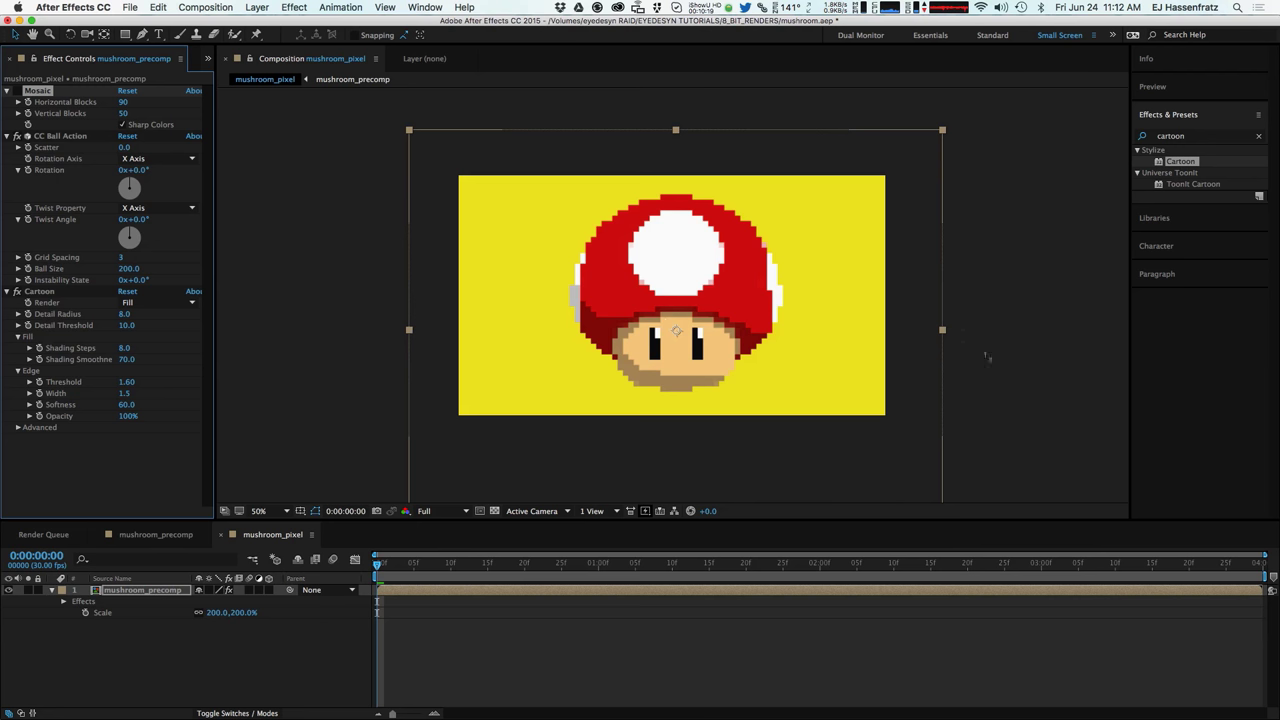
click(597, 497)
Step: Play a preview of the pixelated mushroom animation
key(space)
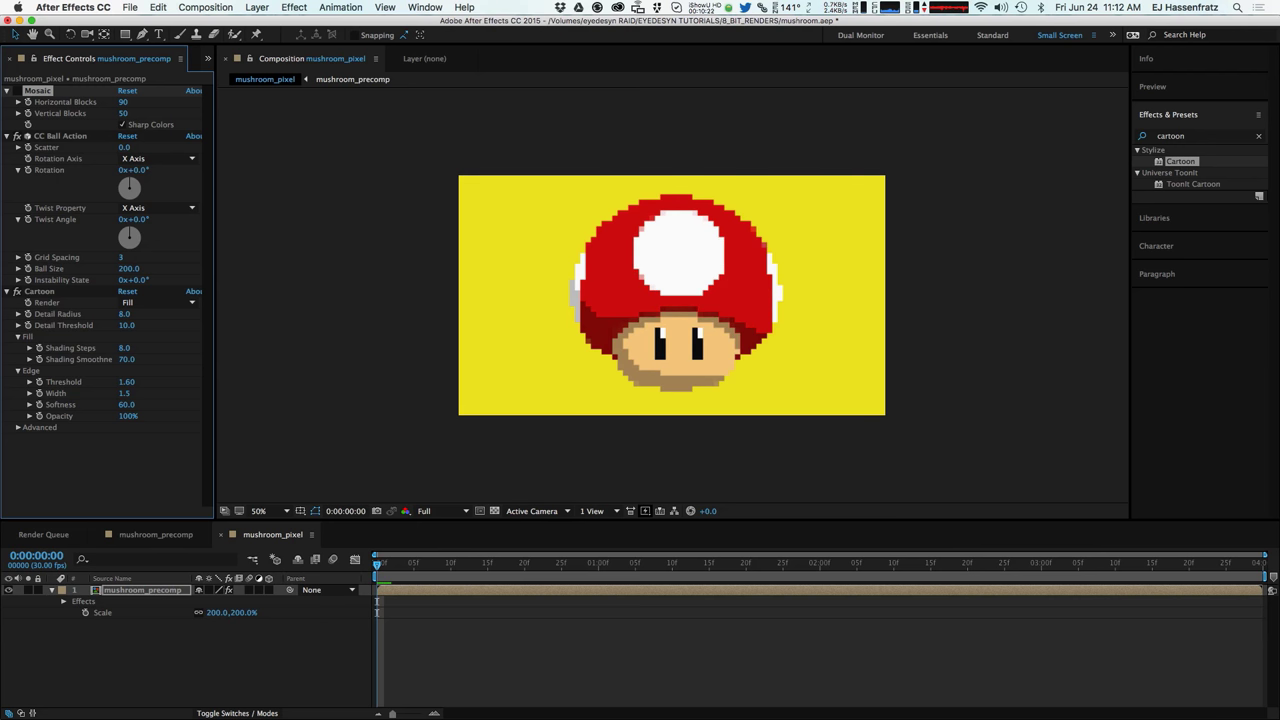